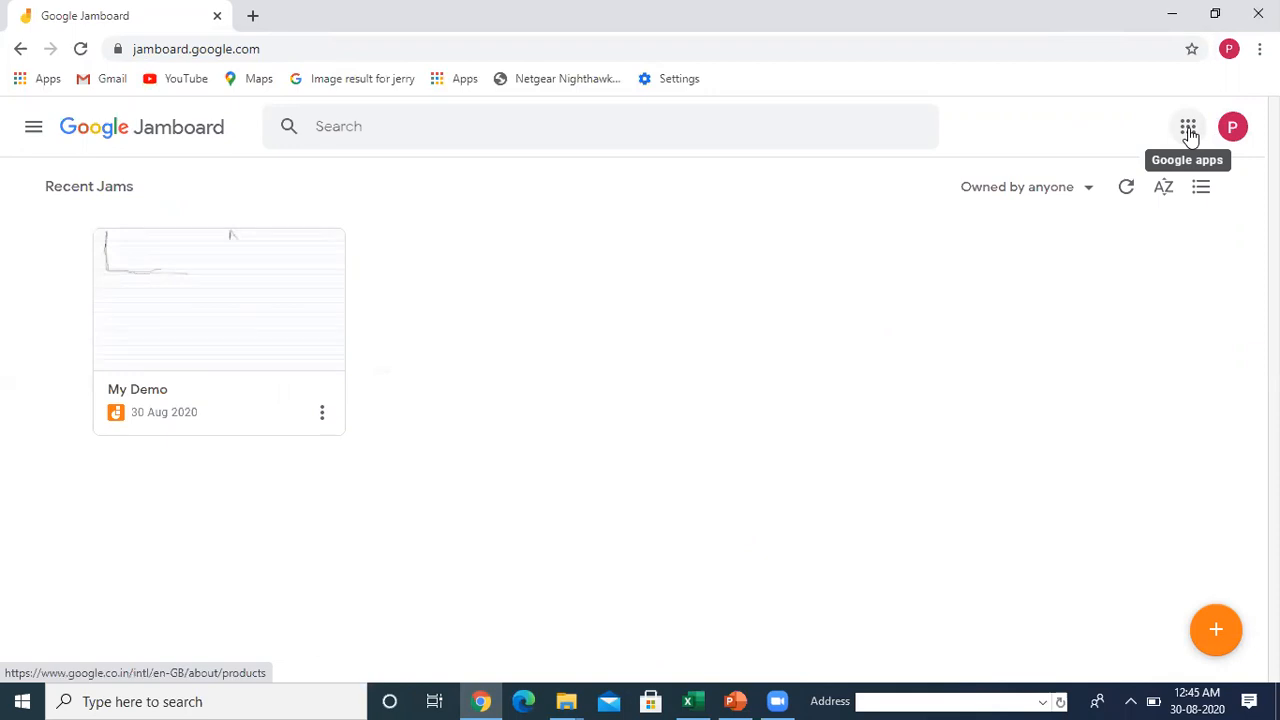
- Look through the list of Google apps to find Jamboard, then close the list
left_click(1188, 130)
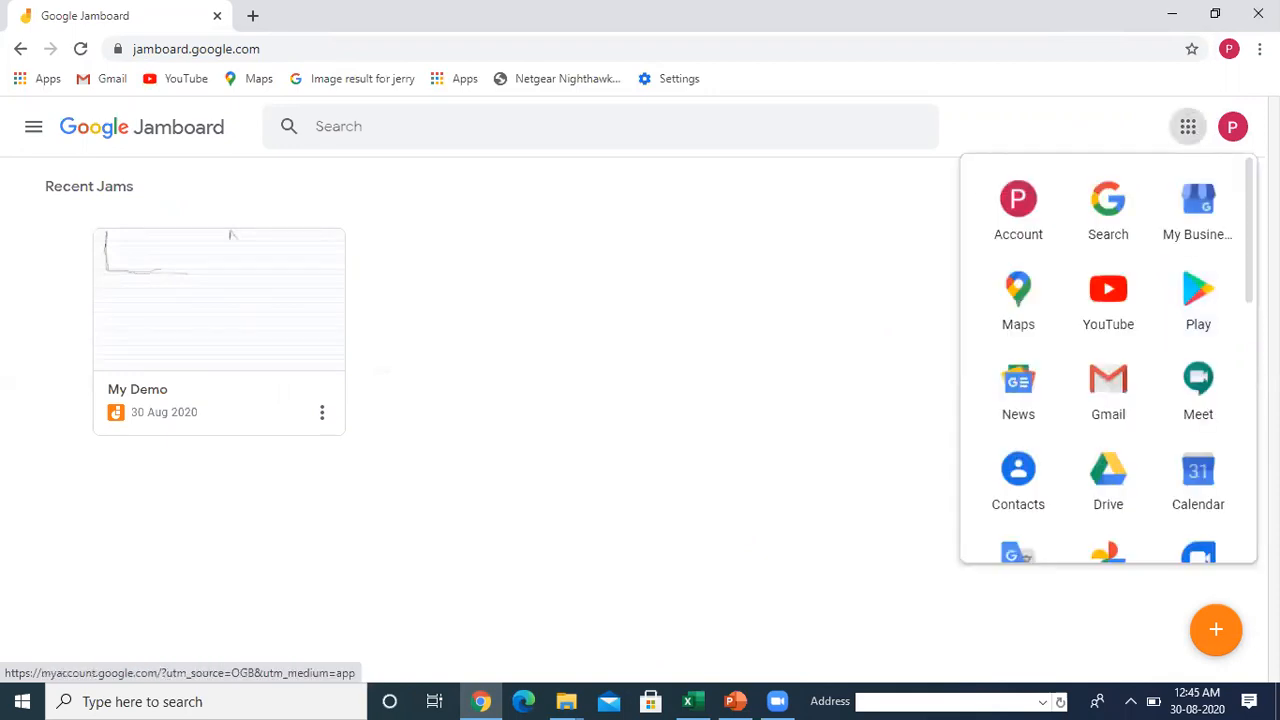
scroll(1108, 360, "down", 4)
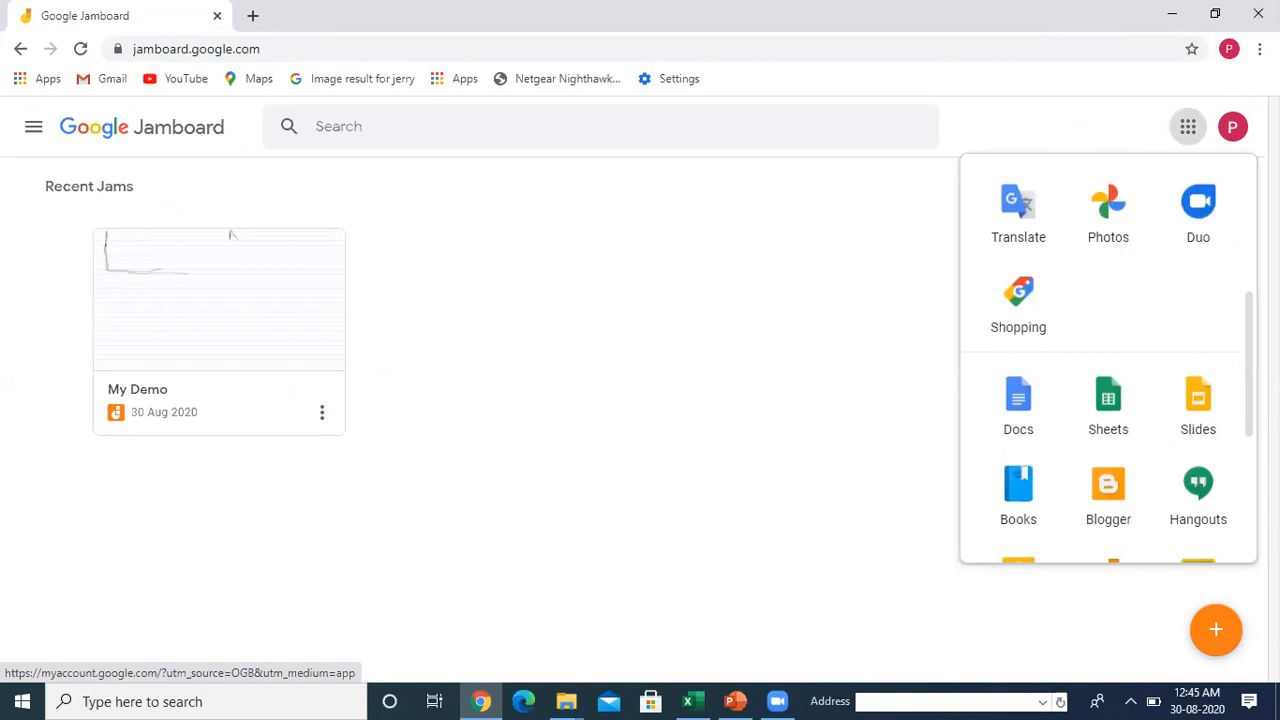
scroll(1108, 400, "down", 4)
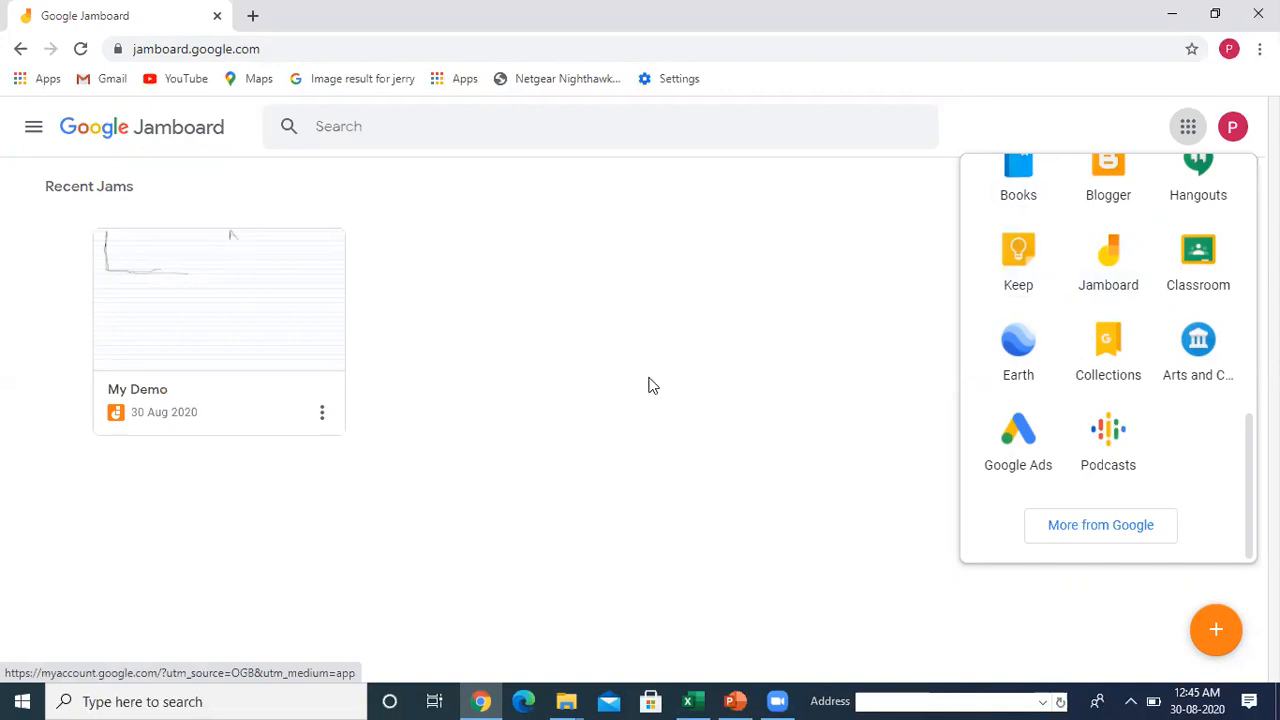
left_click(700, 455)
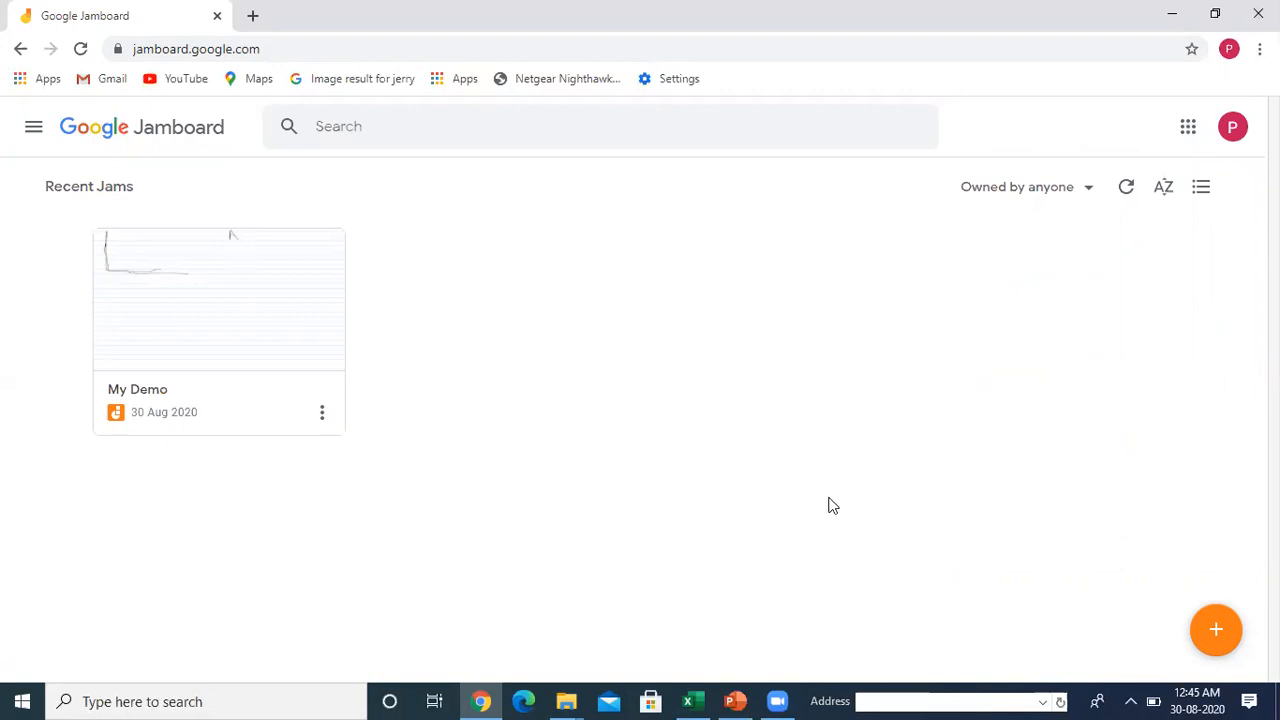
- Create a new jam, add a second frame to it and return to the first frame
left_click(1216, 632)
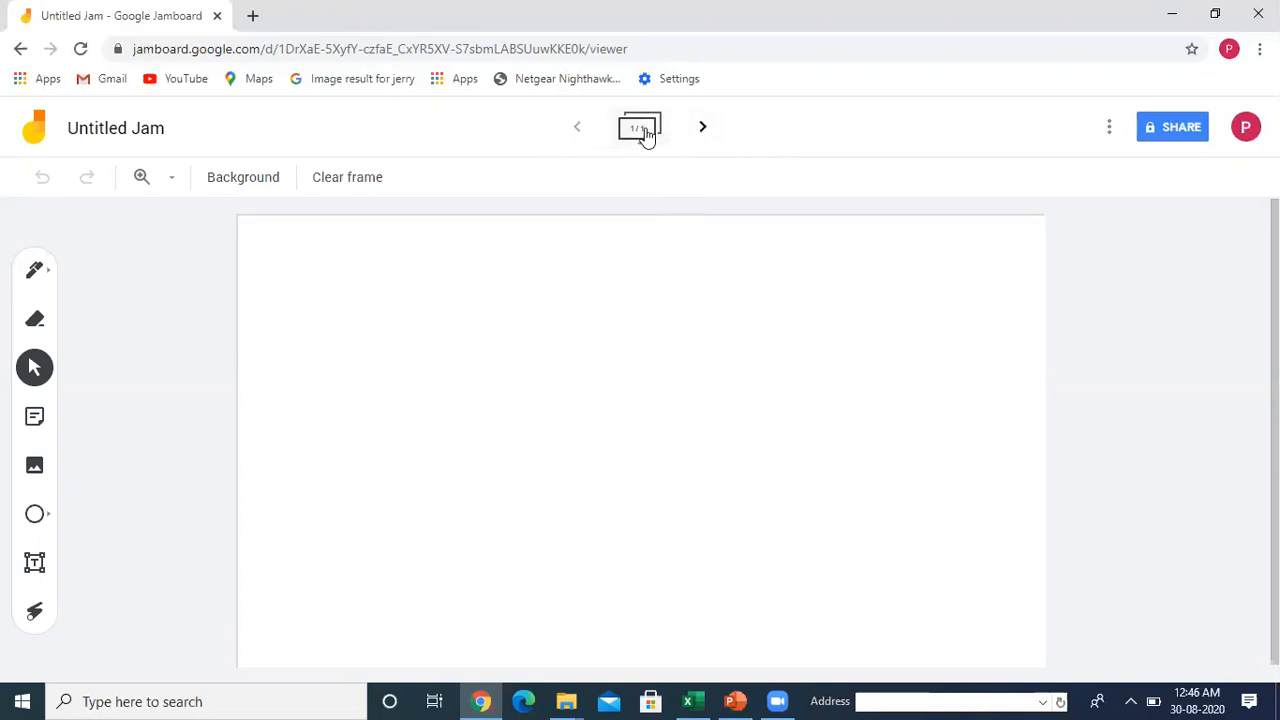
left_click(699, 131)
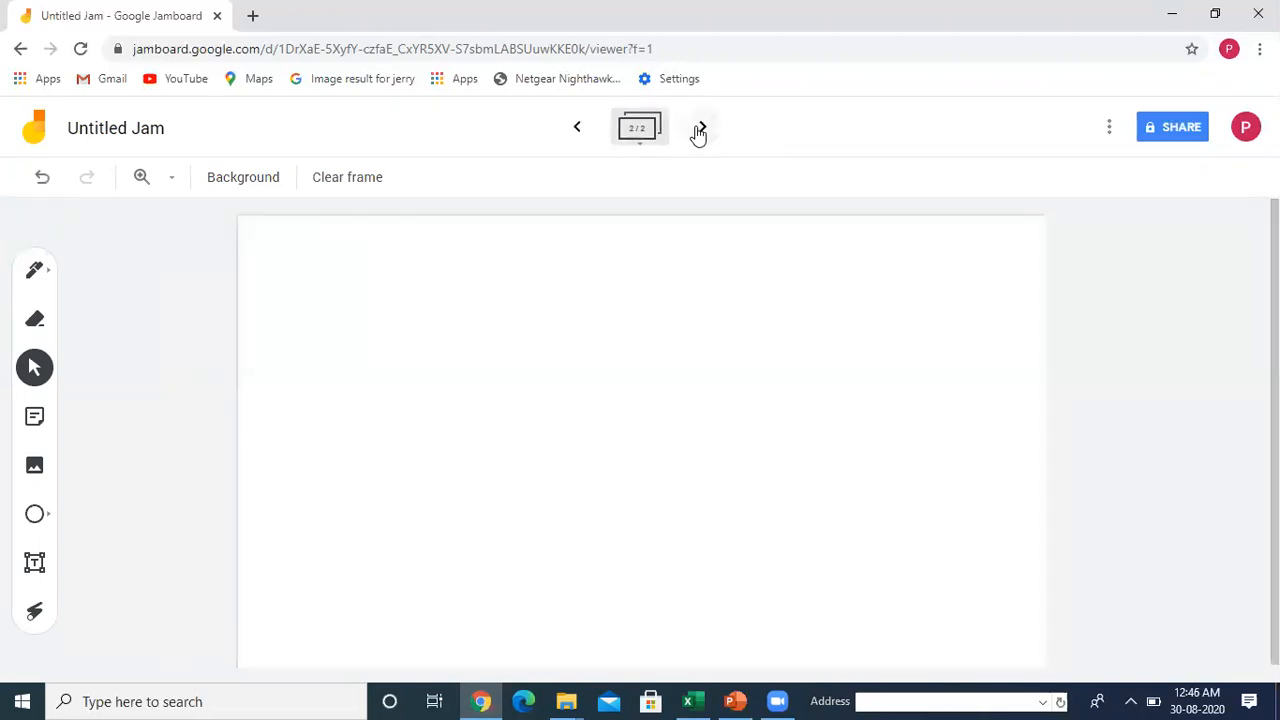
left_click(578, 127)
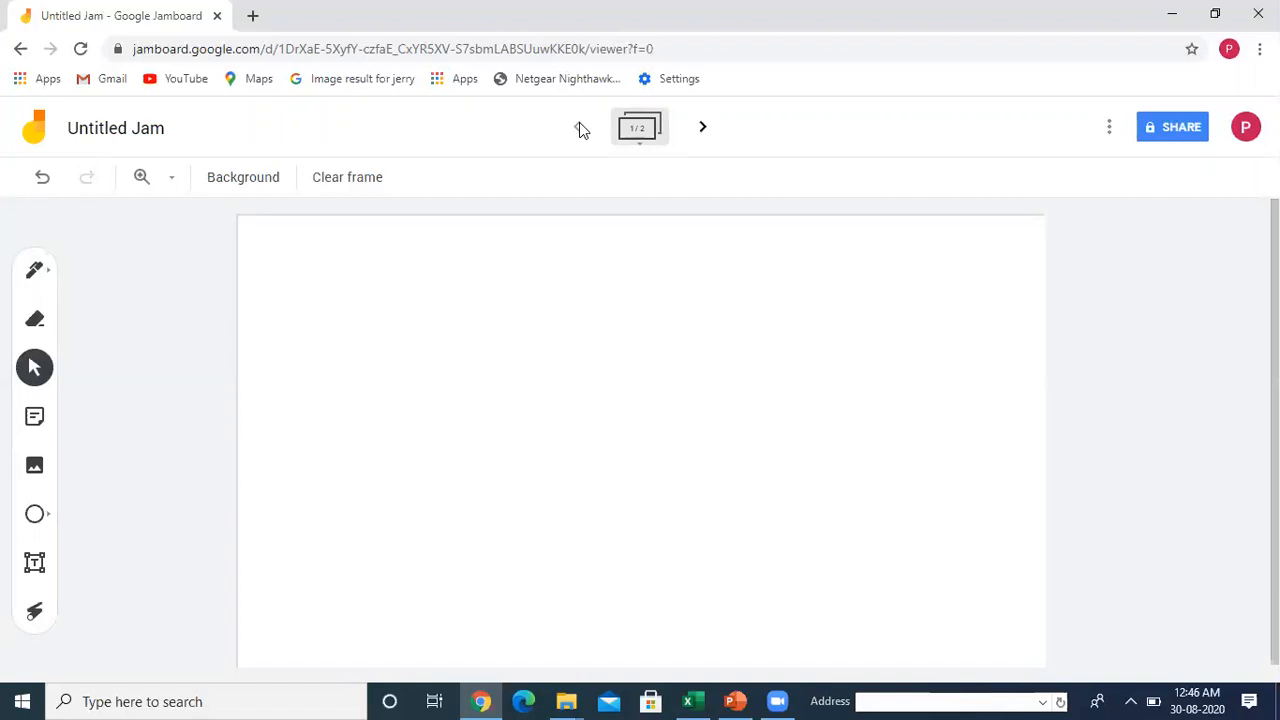
- Rename the untitled jam to "My first Demo"
left_click(143, 140)
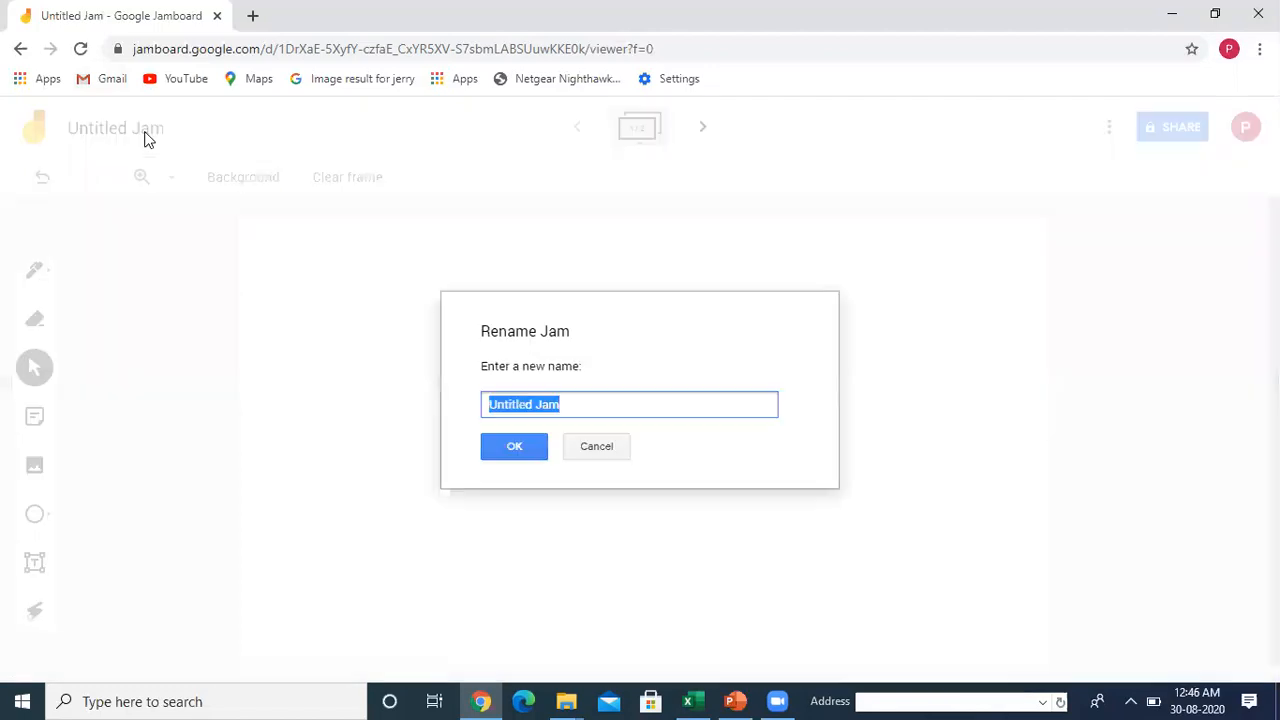
left_click(578, 414)
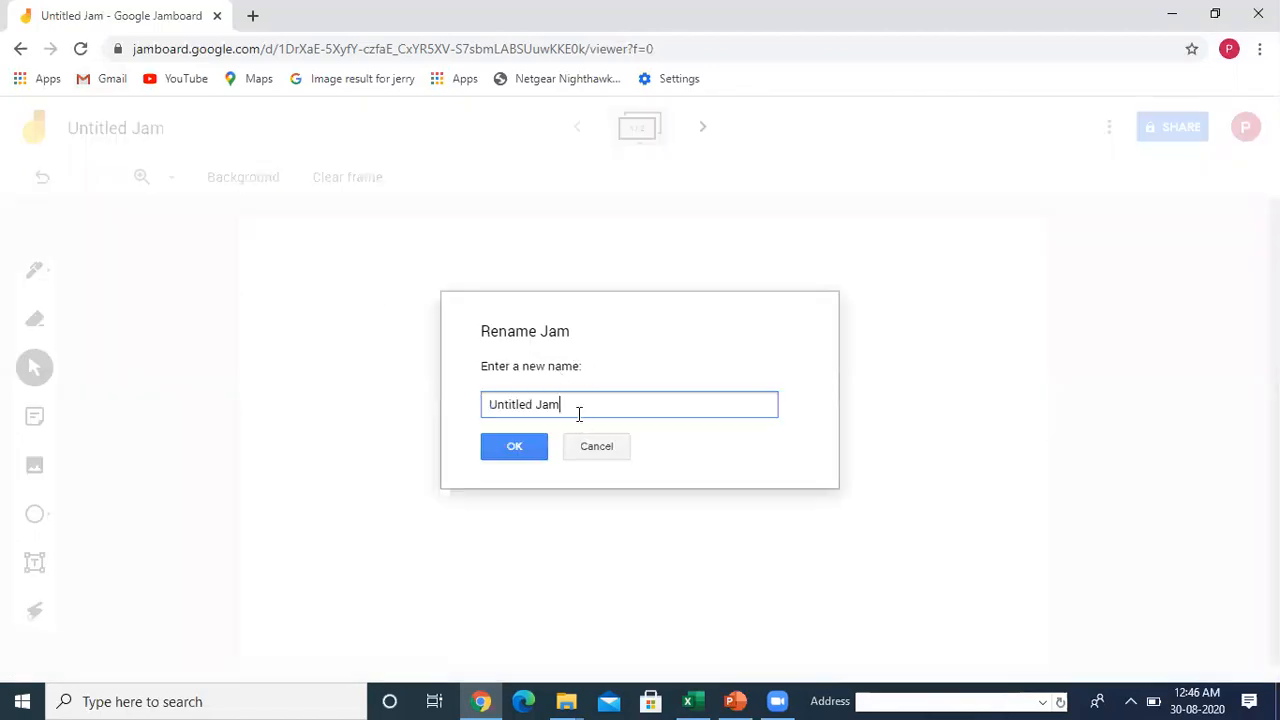
key("BackSpace")
key("BackSpace")
key("BackSpace")
key("BackSpace")
key("BackSpace")
key("BackSpace")
key("BackSpace")
key("BackSpace")
key("BackSpace")
key("BackSpace")
key("BackSpace")
key("BackSpace")
type("My first Demo")
left_click(511, 449)
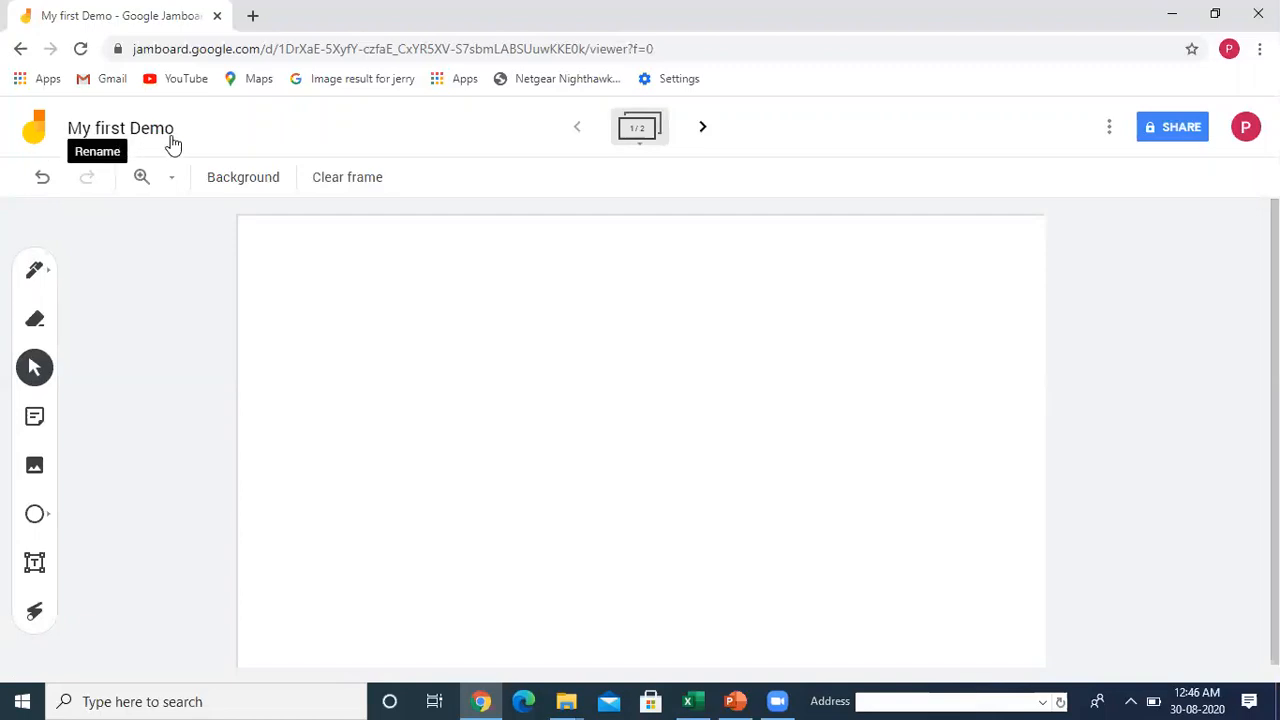
- Try viewing the first frame at 100% zoom and at 50% zoom
left_click(171, 178)
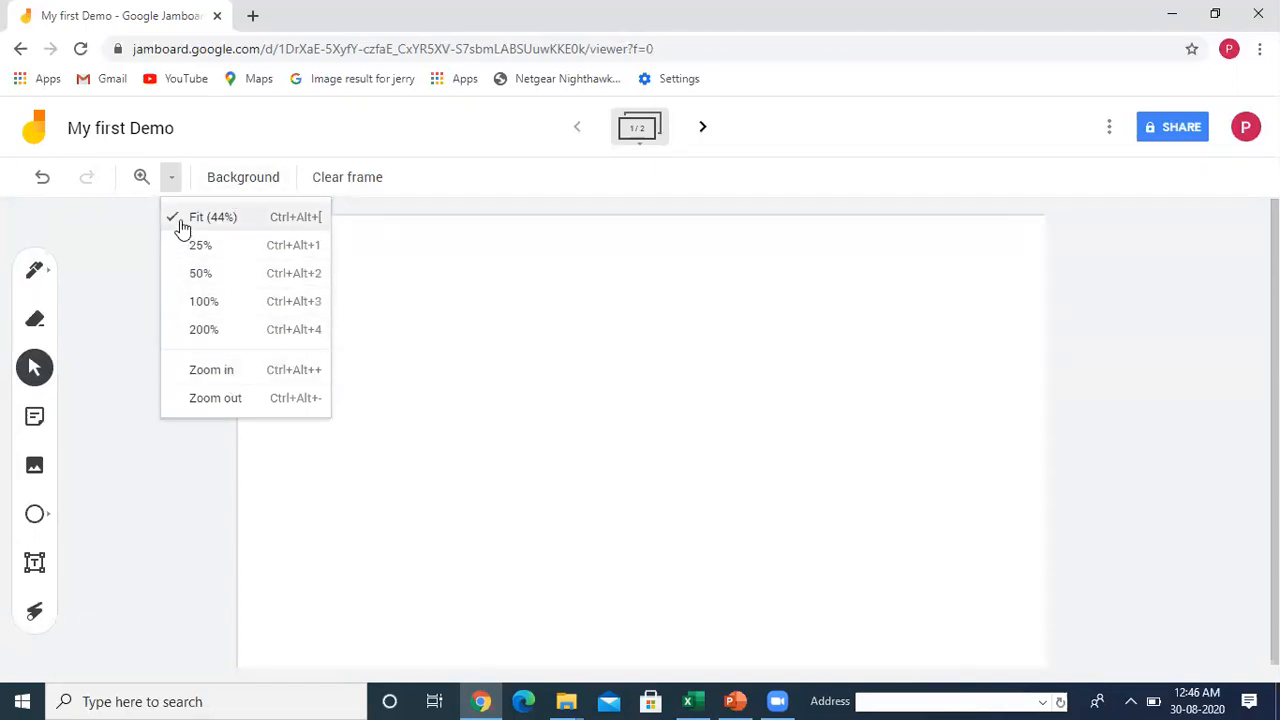
left_click(219, 309)
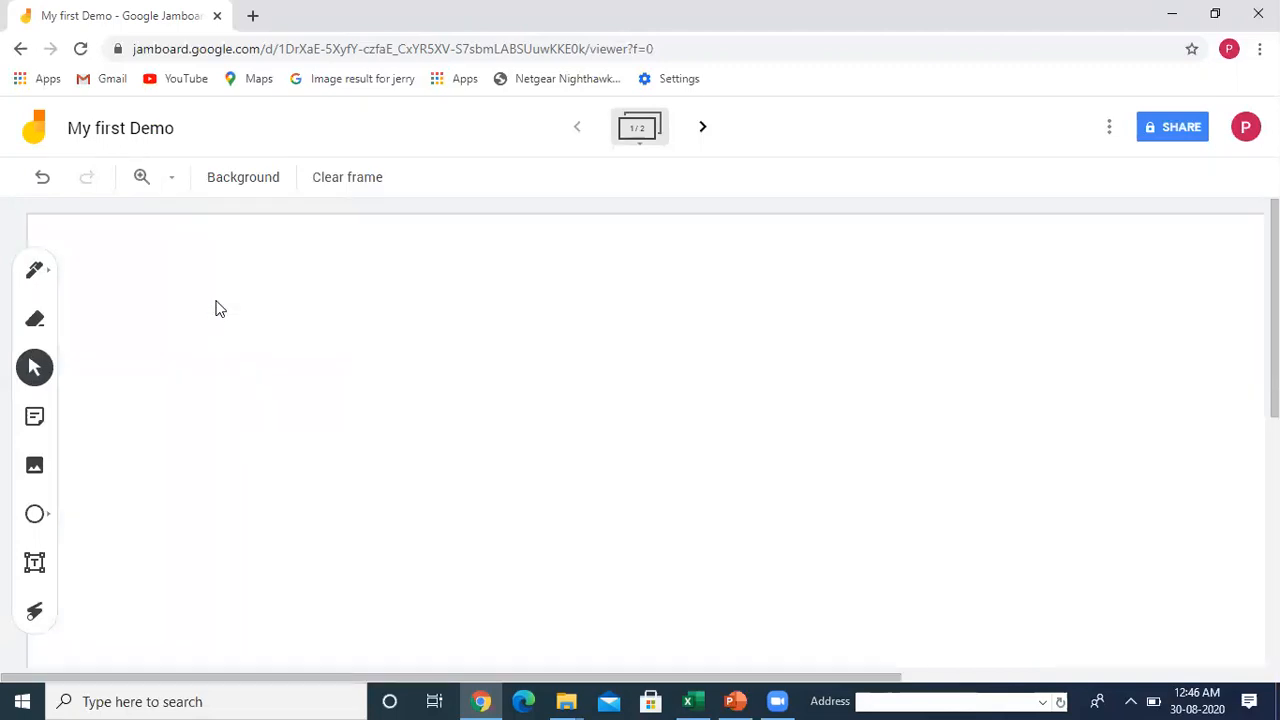
left_click(171, 177)
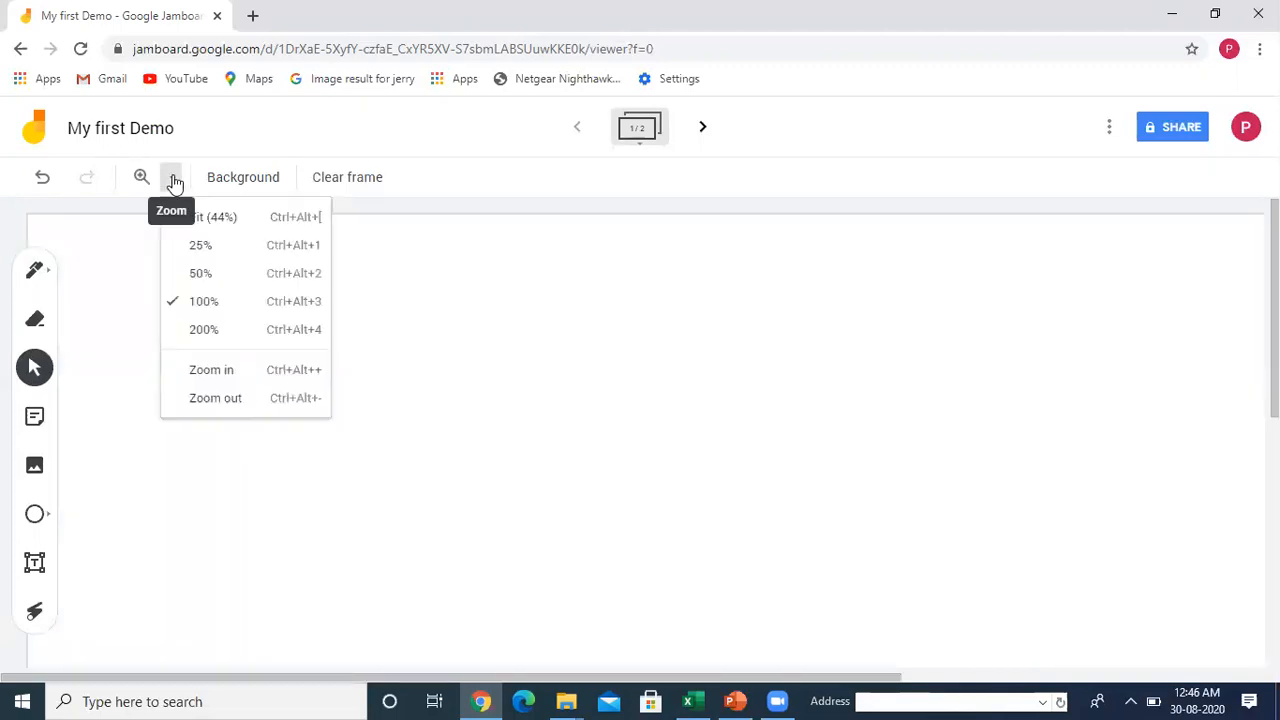
left_click(201, 276)
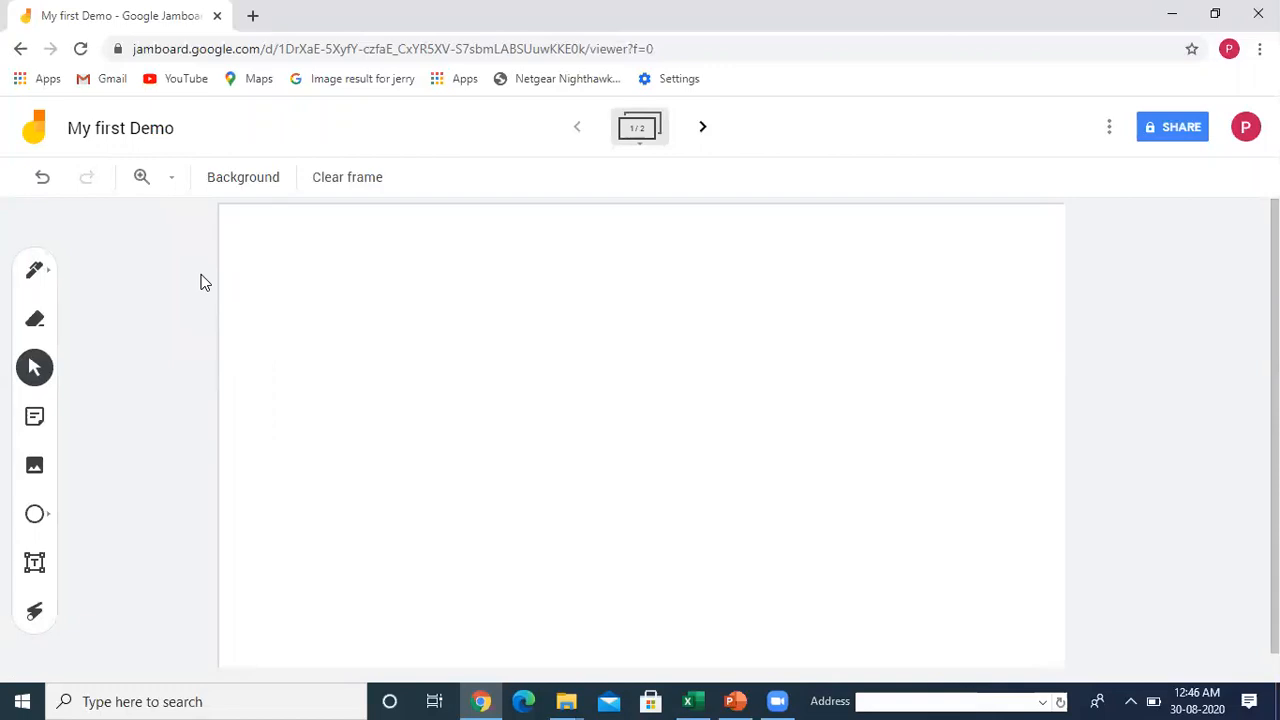
- Give the first frame the dotted background and set its zoom to 100%
left_click(265, 195)
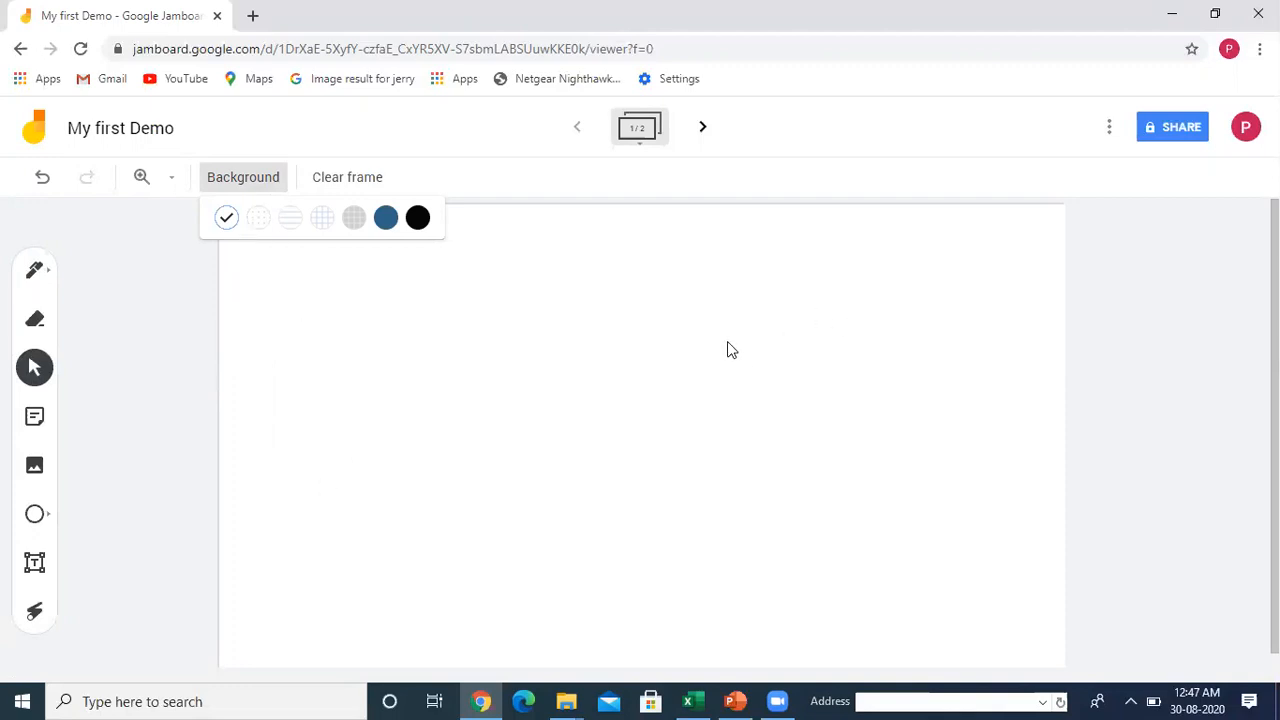
left_click(264, 218)
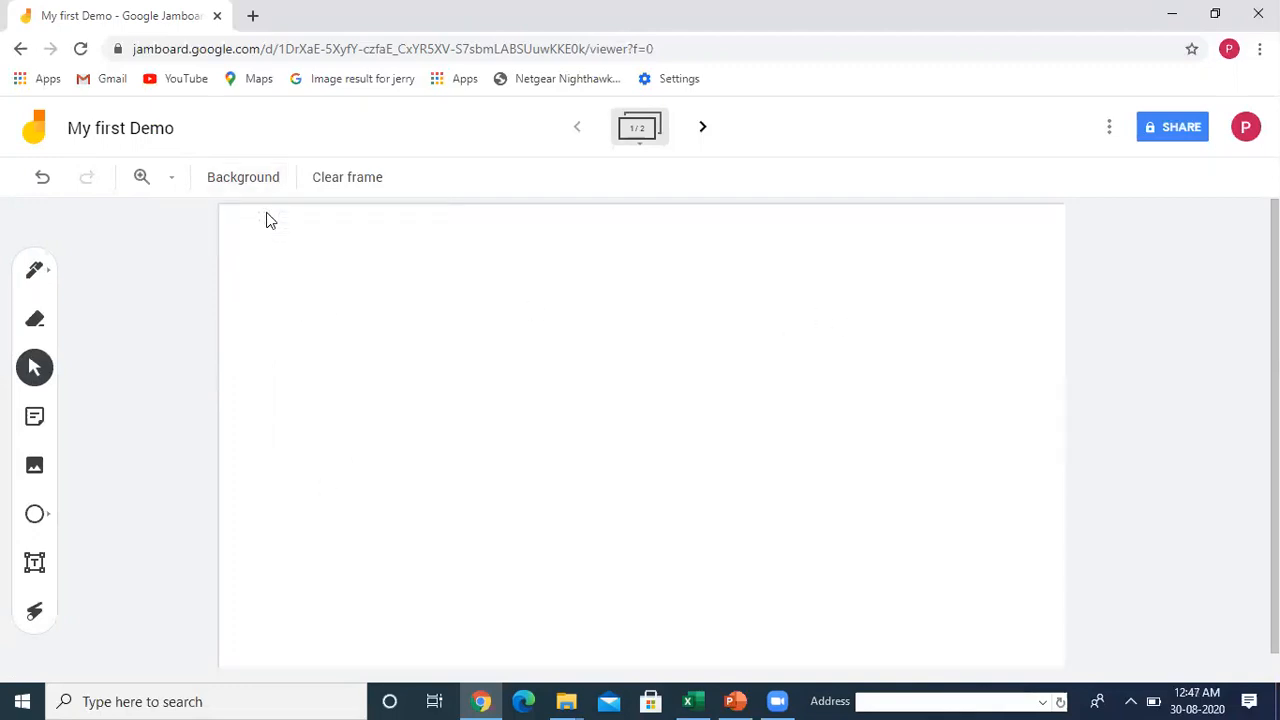
left_click(172, 180)
left_click(181, 304)
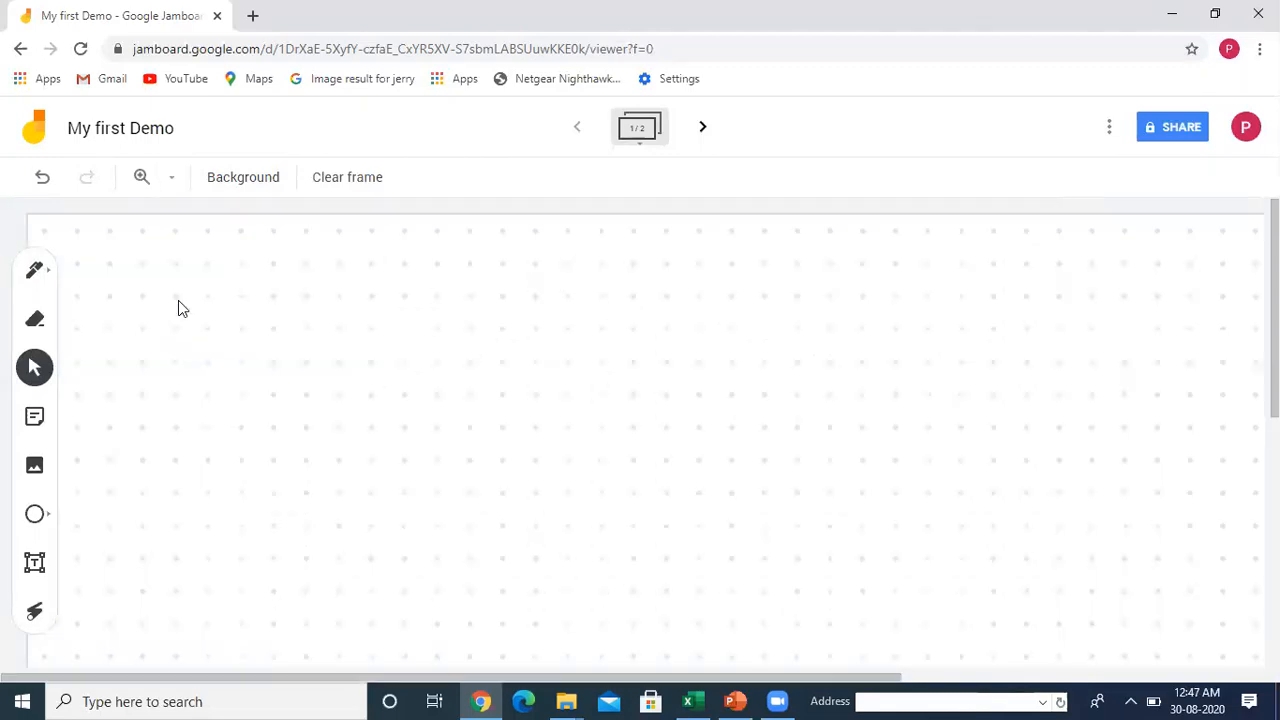
- Draw a freehand L shape in blue with the pen in the upper part of the dotted frame
left_click(45, 278)
left_click(45, 278)
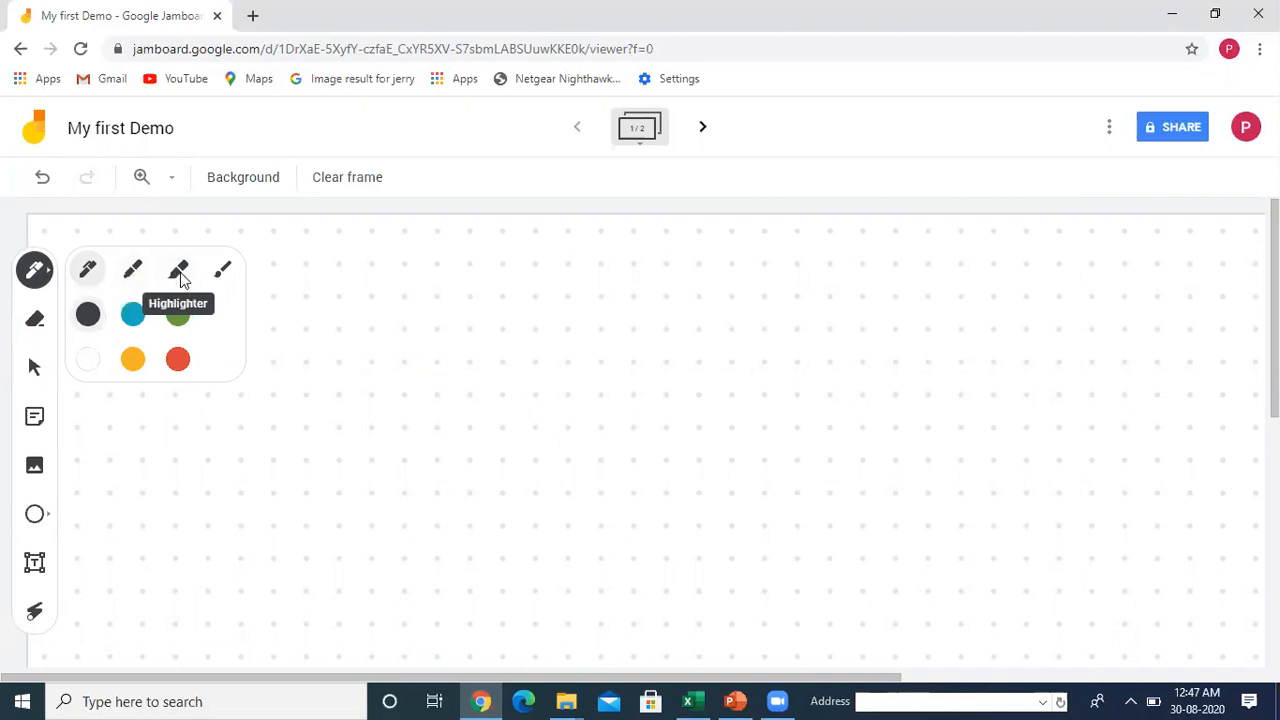
left_click(133, 315)
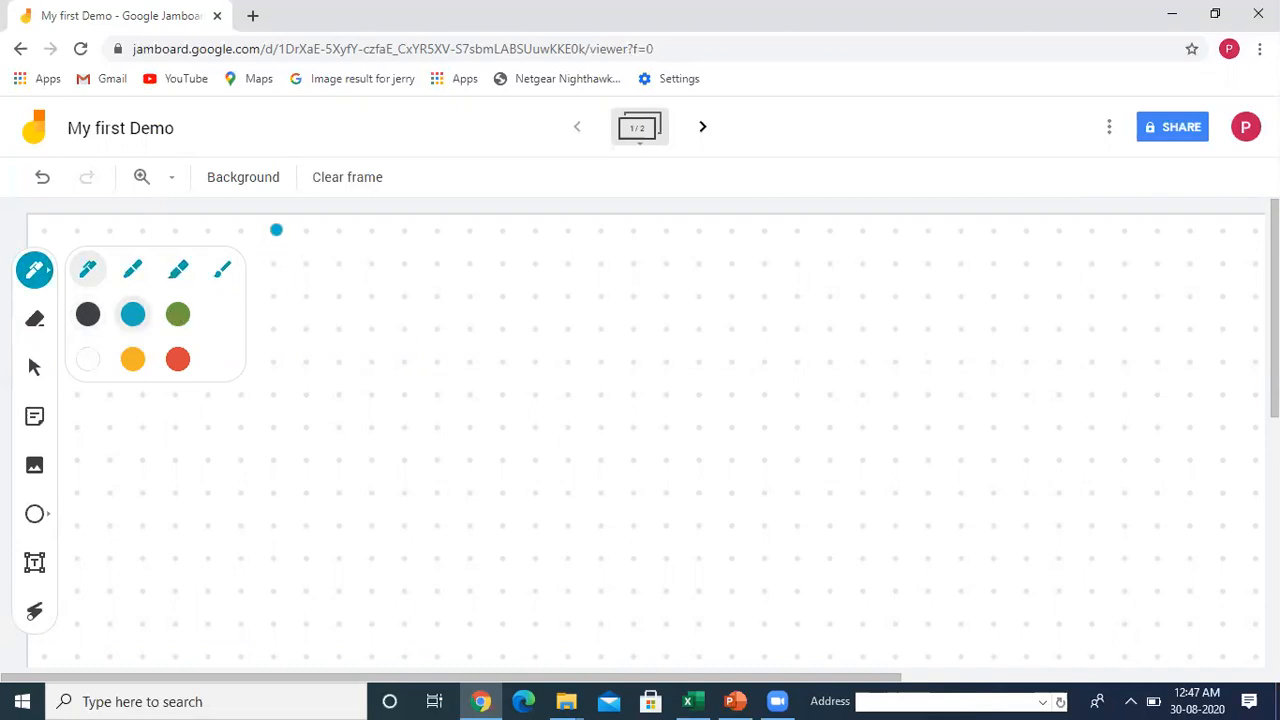
mouse_move(276, 230)
left_mouse_down()
mouse_move(276, 328)
mouse_move(439, 331)
left_mouse_up()
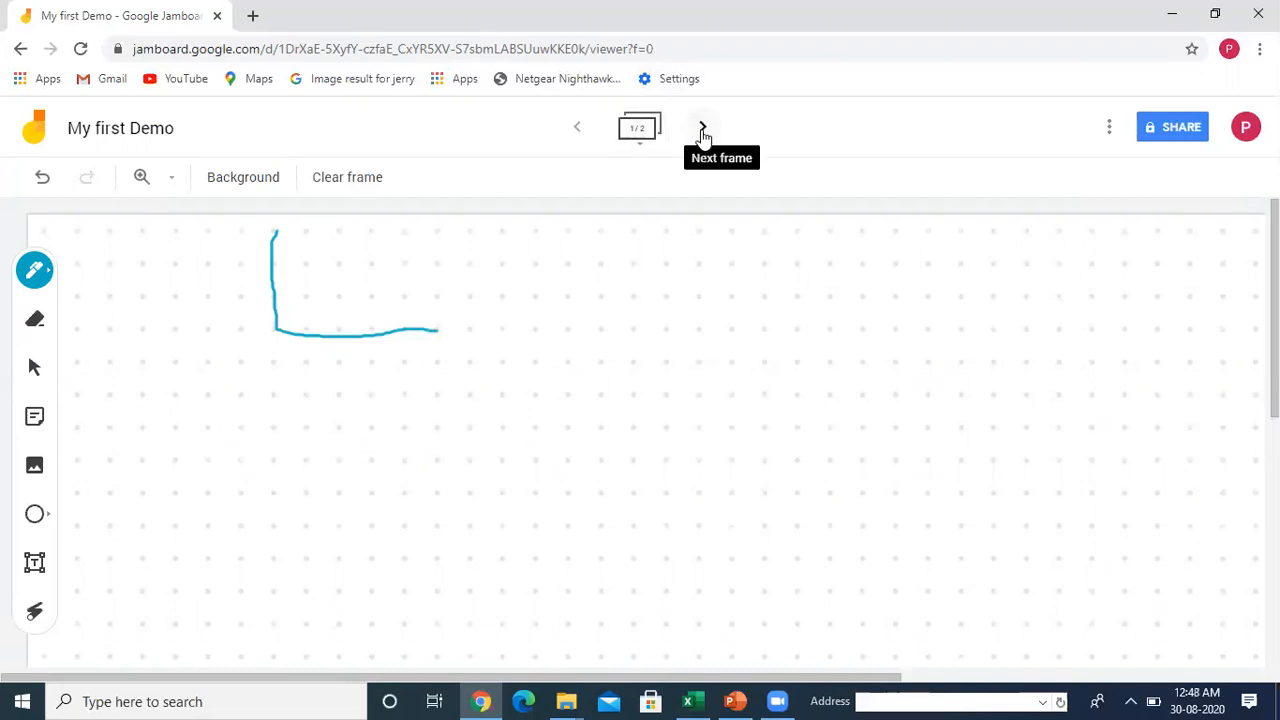
- Go to the second frame, apply the Rules background and set its zoom to 50%
left_click(703, 130)
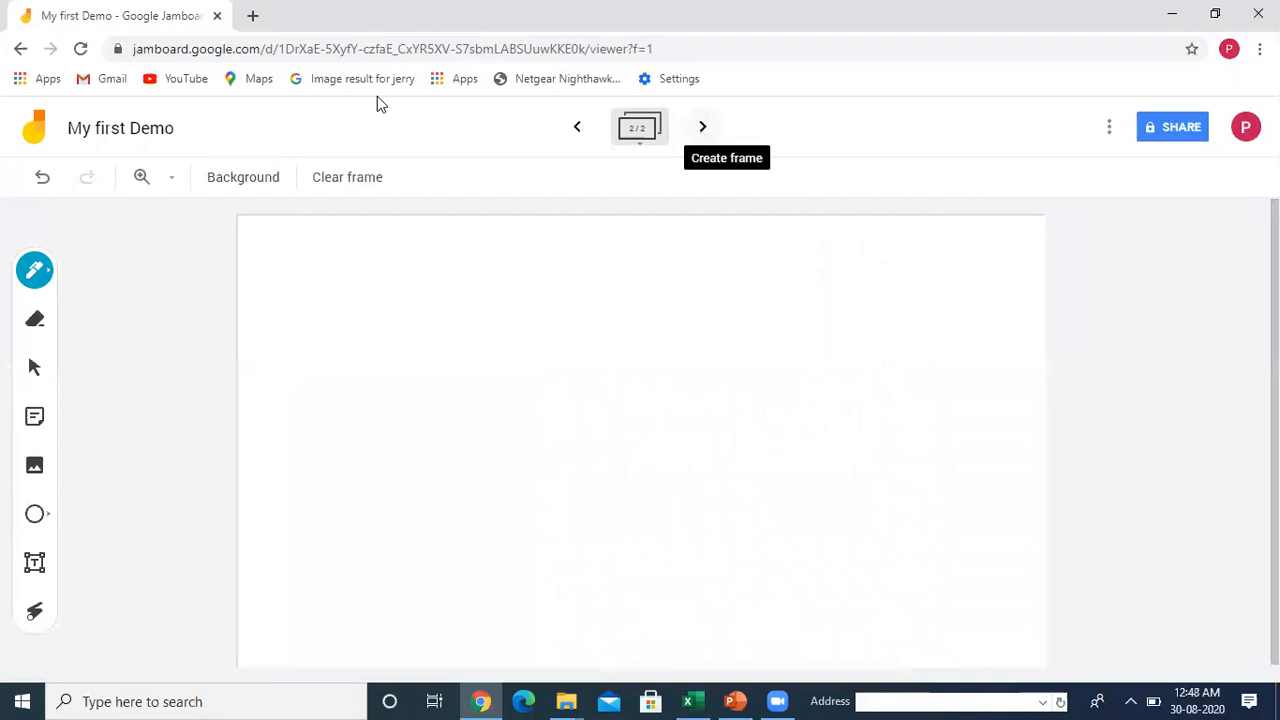
left_click(170, 187)
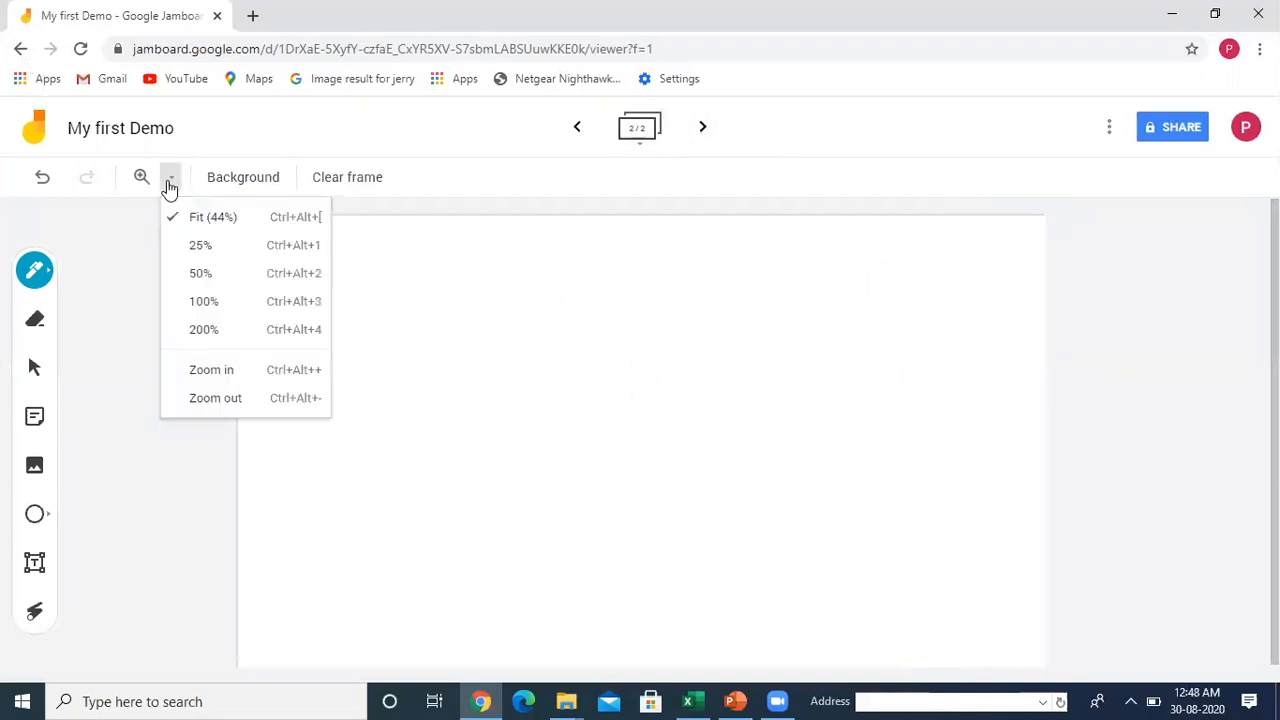
left_click(257, 186)
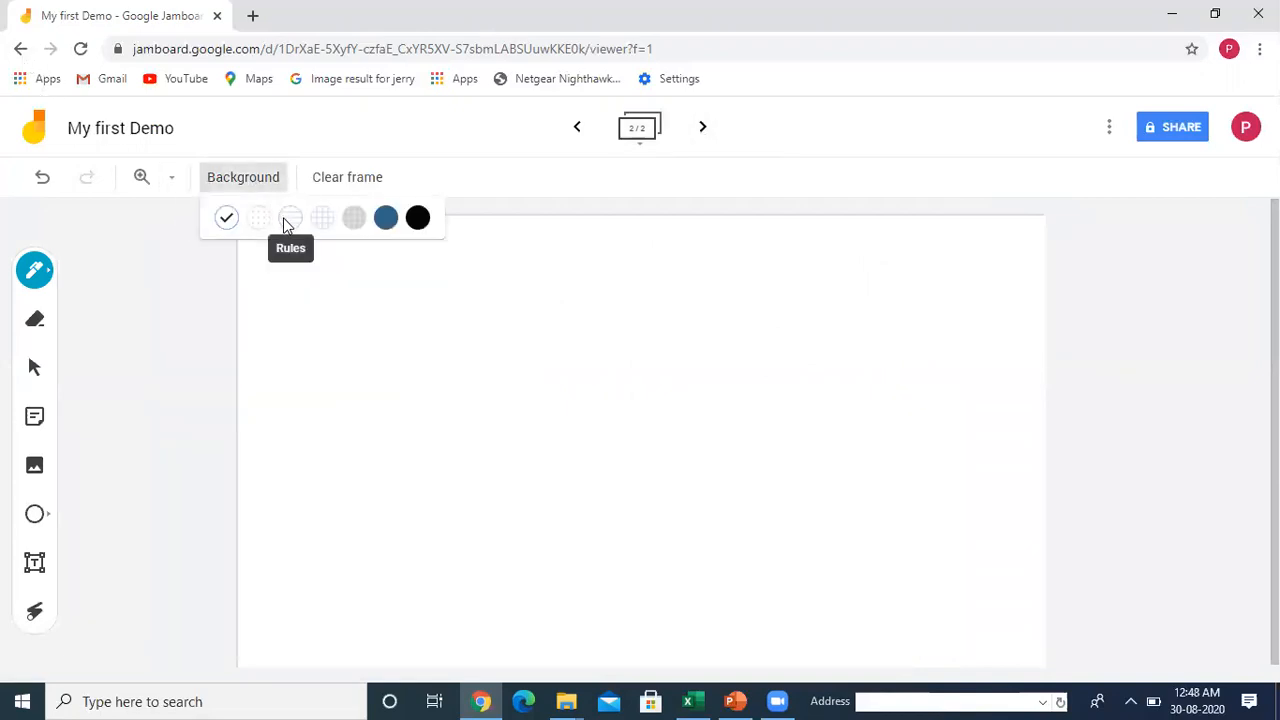
left_click(289, 219)
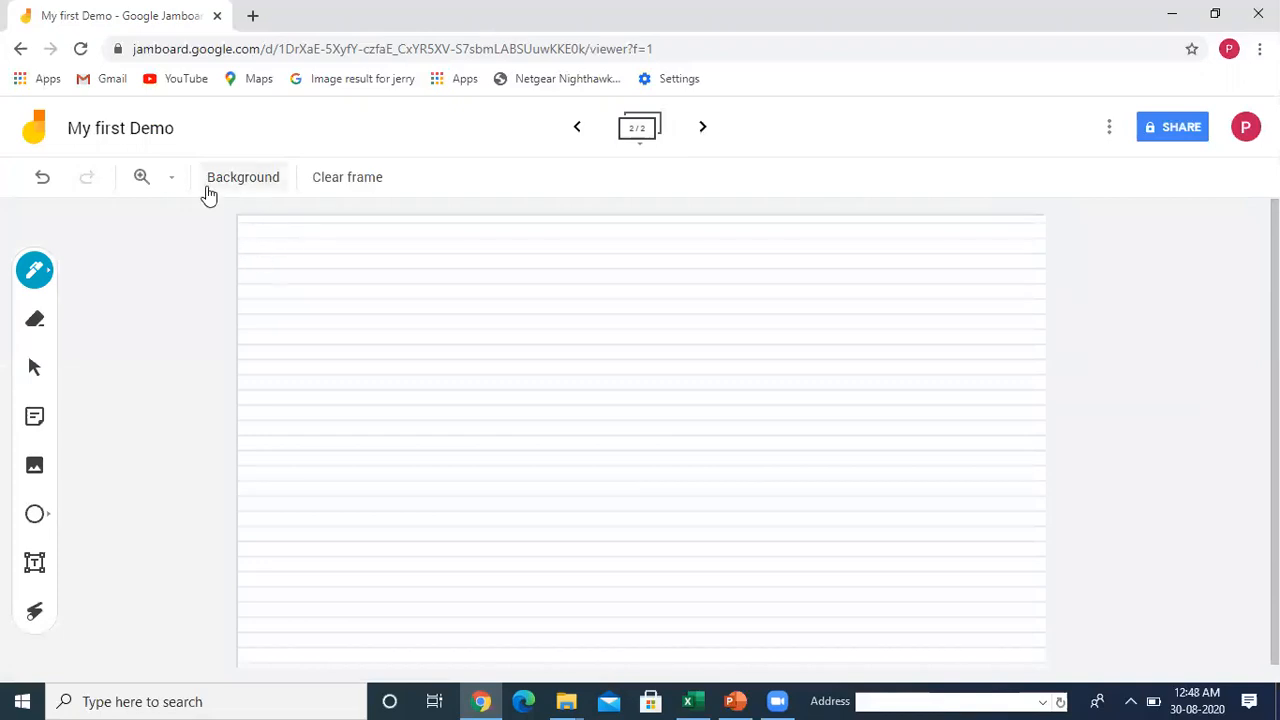
left_click(172, 181)
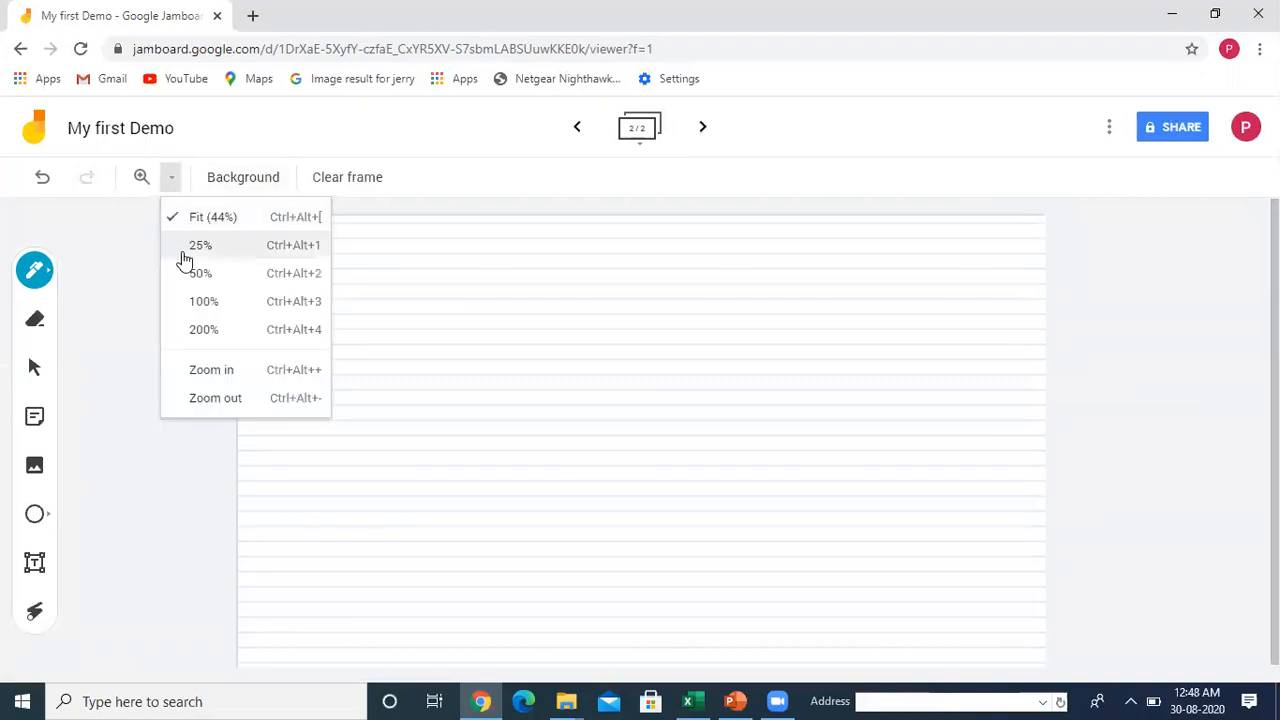
left_click(187, 273)
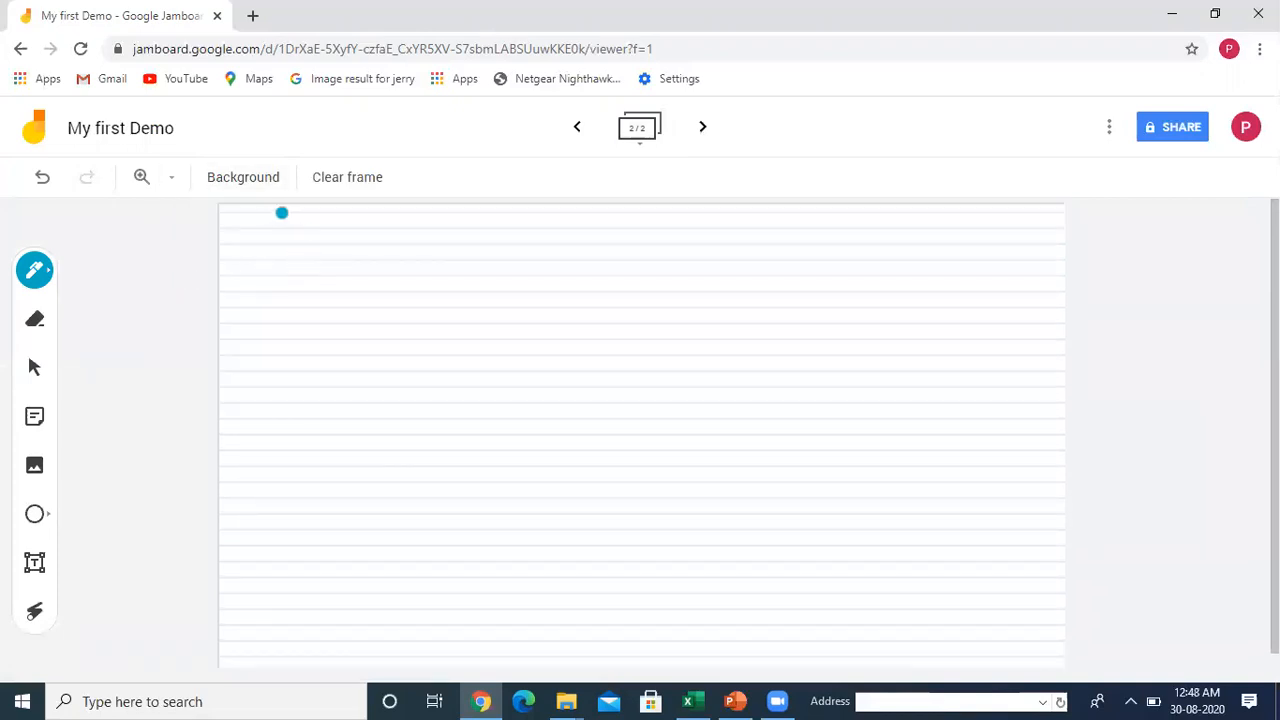
- Draw a capital letter A in black with the pen near the top of the ruled frame
left_click(34, 270)
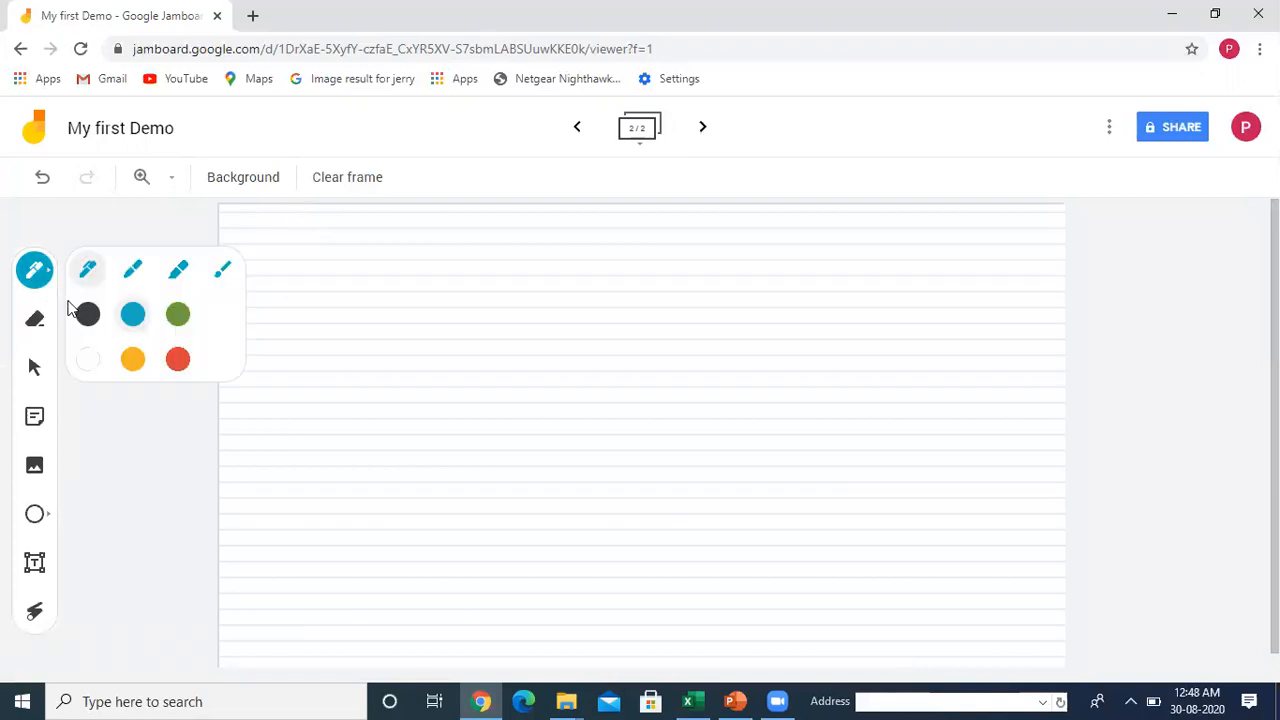
left_click(93, 317)
left_click_drag(383, 214, 362, 248)
mouse_move(382, 215)
left_mouse_down()
mouse_move(408, 243)
mouse_move(386, 231)
mouse_move(399, 232)
left_mouse_up()
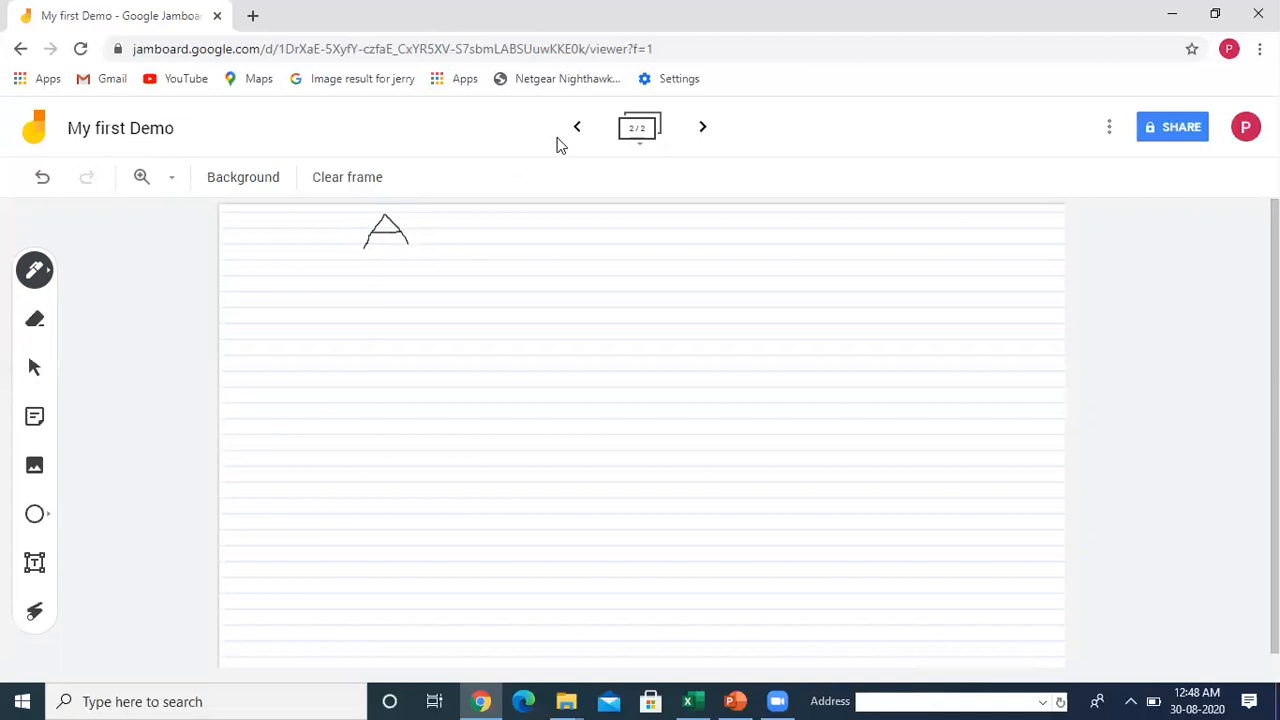
- Add a third frame with the blue square-grid background and set its zoom to 100%
left_click(702, 138)
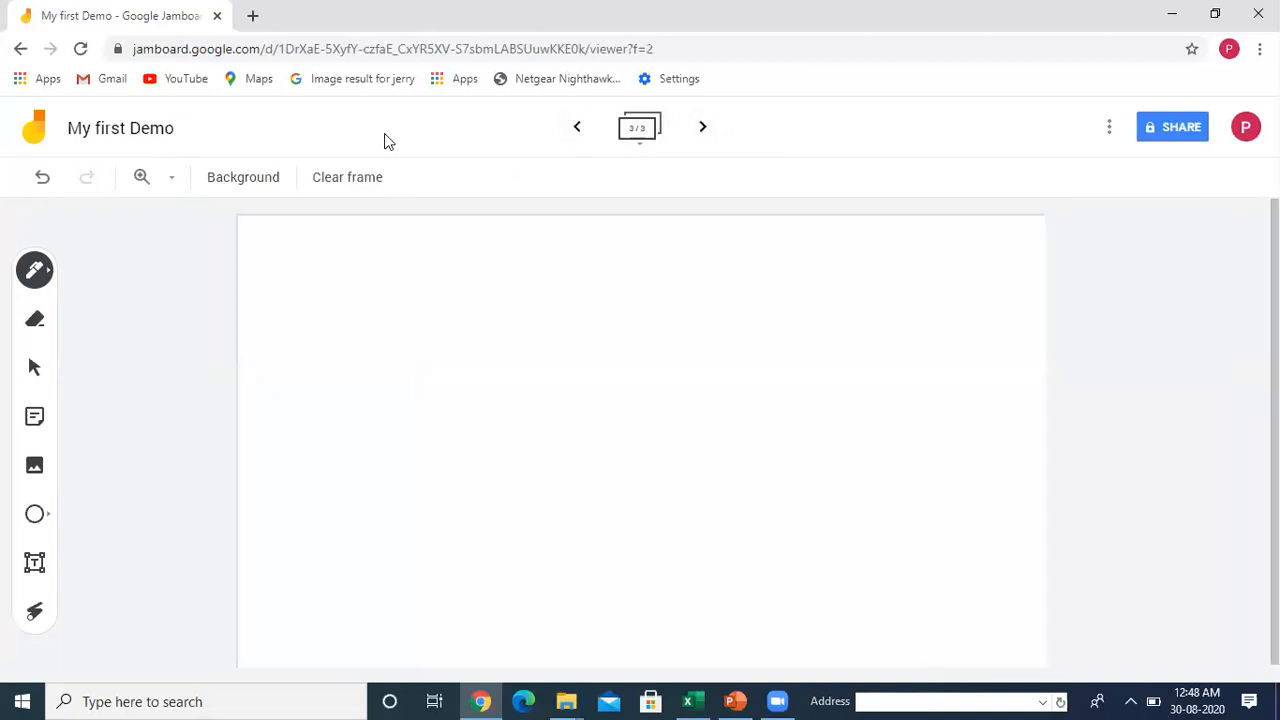
left_click(250, 188)
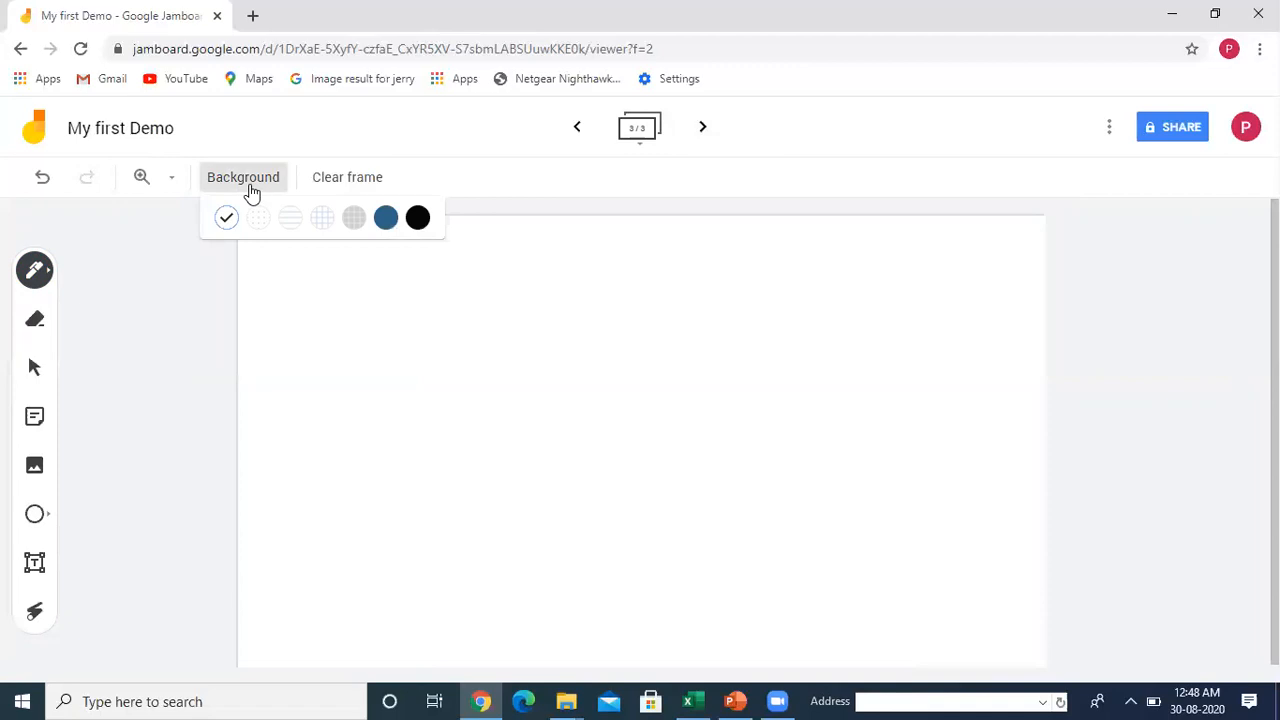
left_click(322, 218)
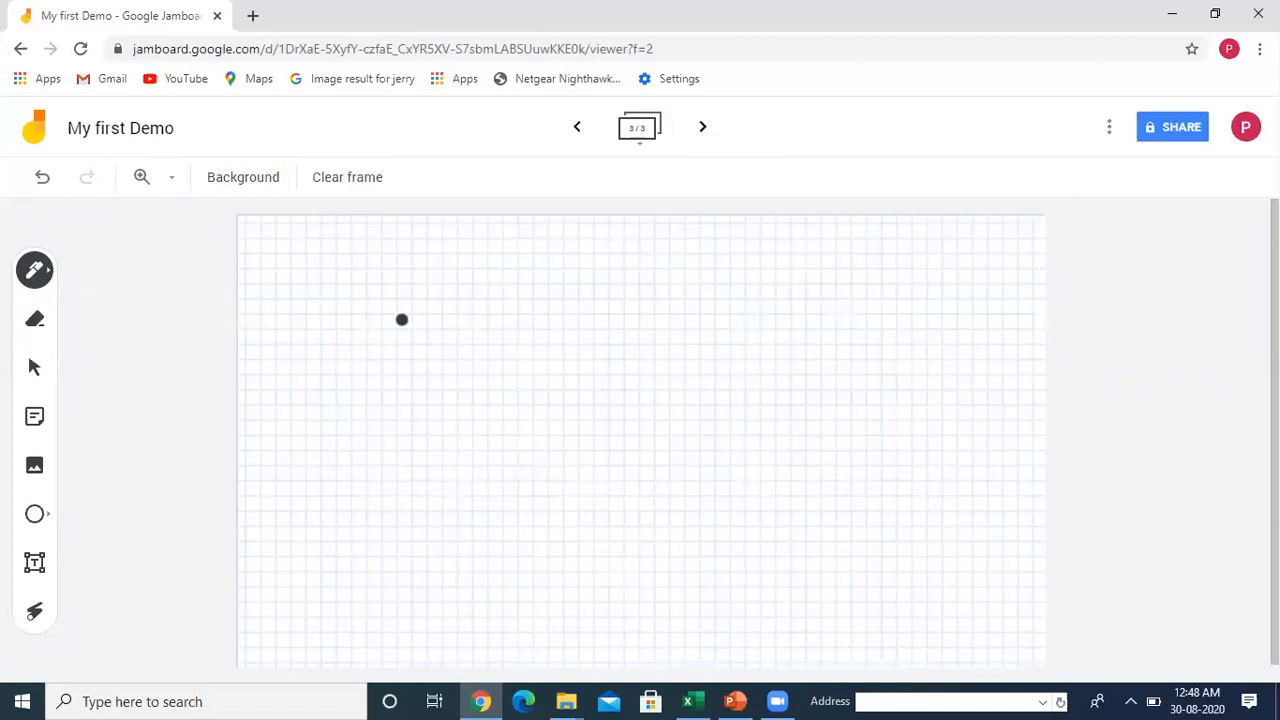
left_click(174, 180)
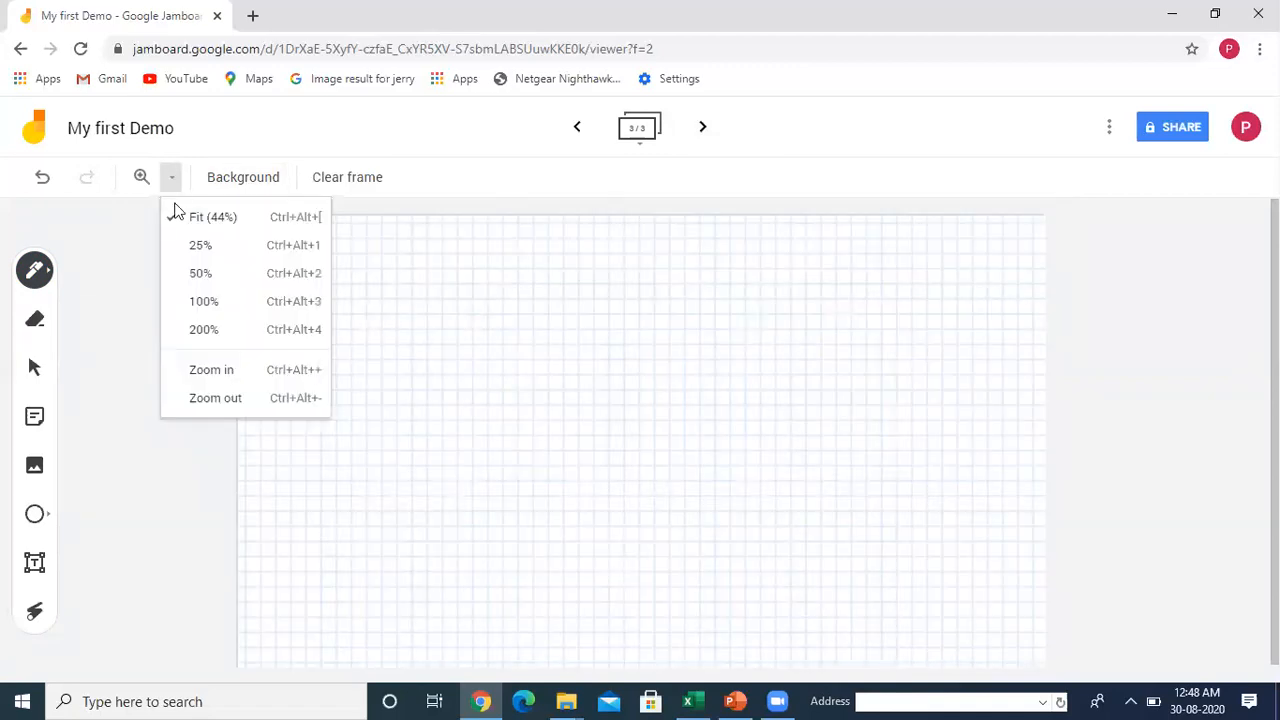
left_click(194, 309)
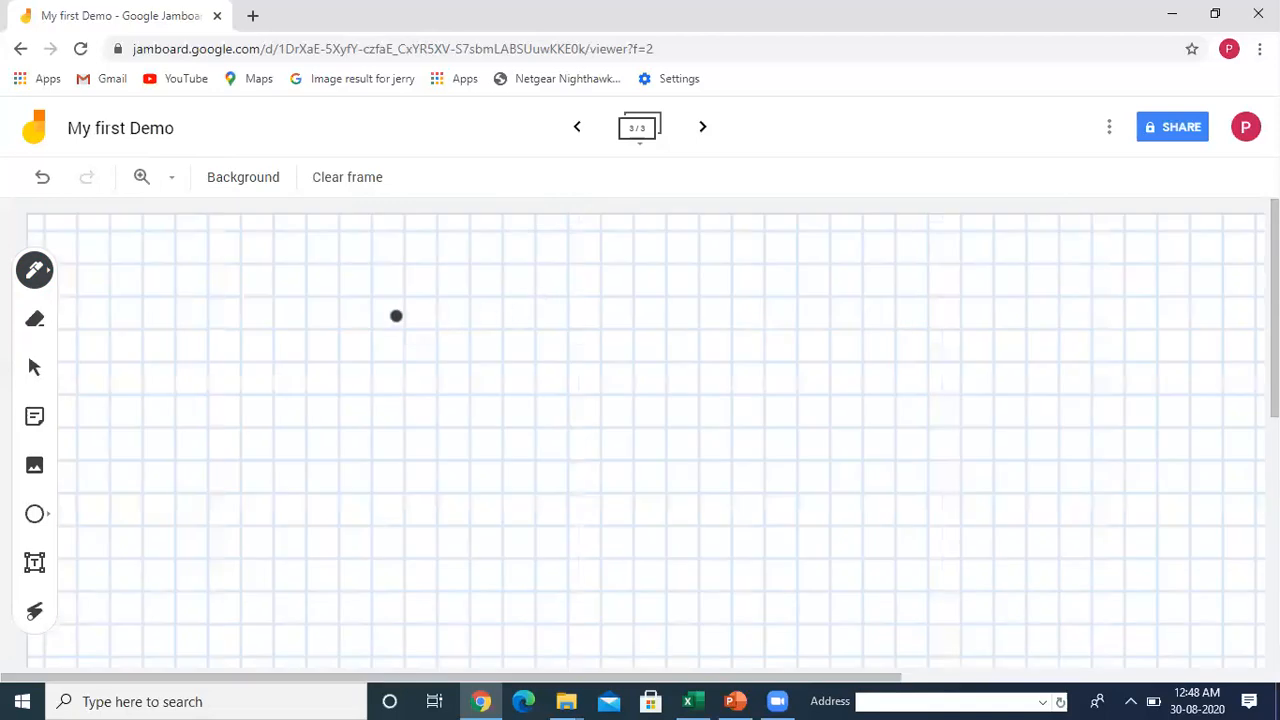
- Handwrite the number 10 in black with the pen on the square-grid frame
left_click(34, 276)
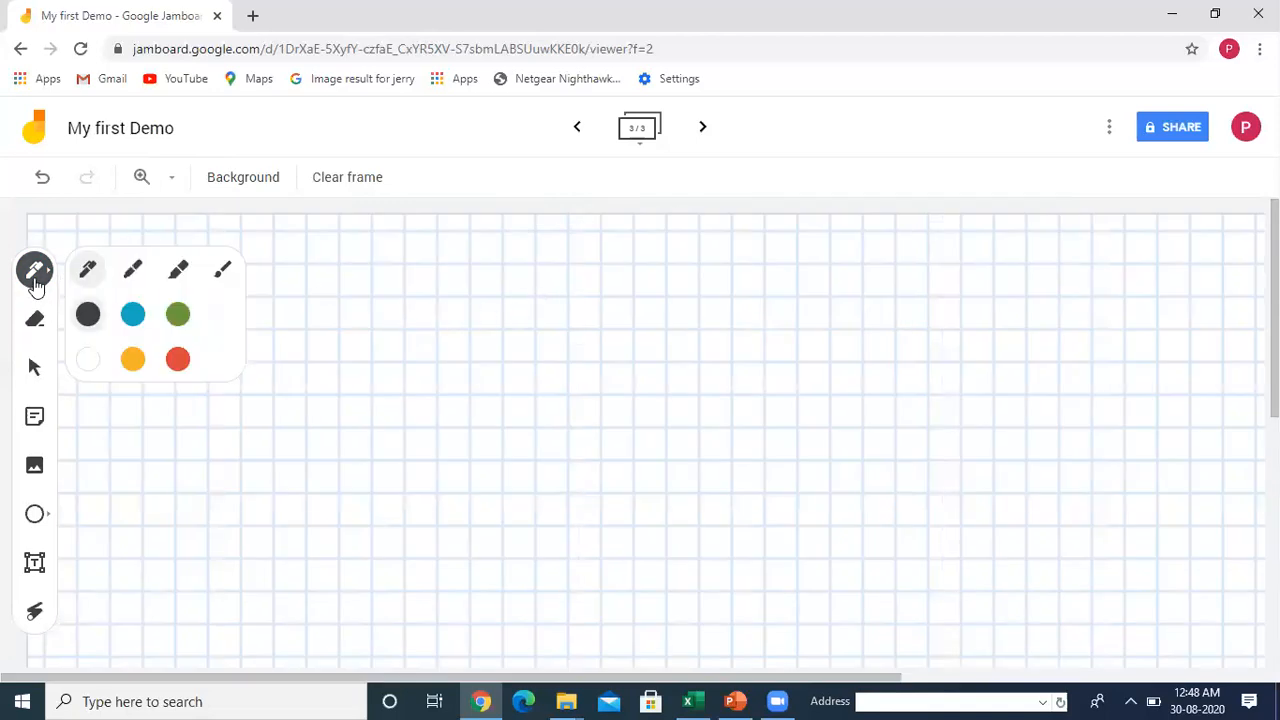
left_click(87, 272)
mouse_move(358, 302)
left_mouse_down()
mouse_move(359, 322)
mouse_move(385, 325)
mouse_move(392, 305)
left_mouse_up()
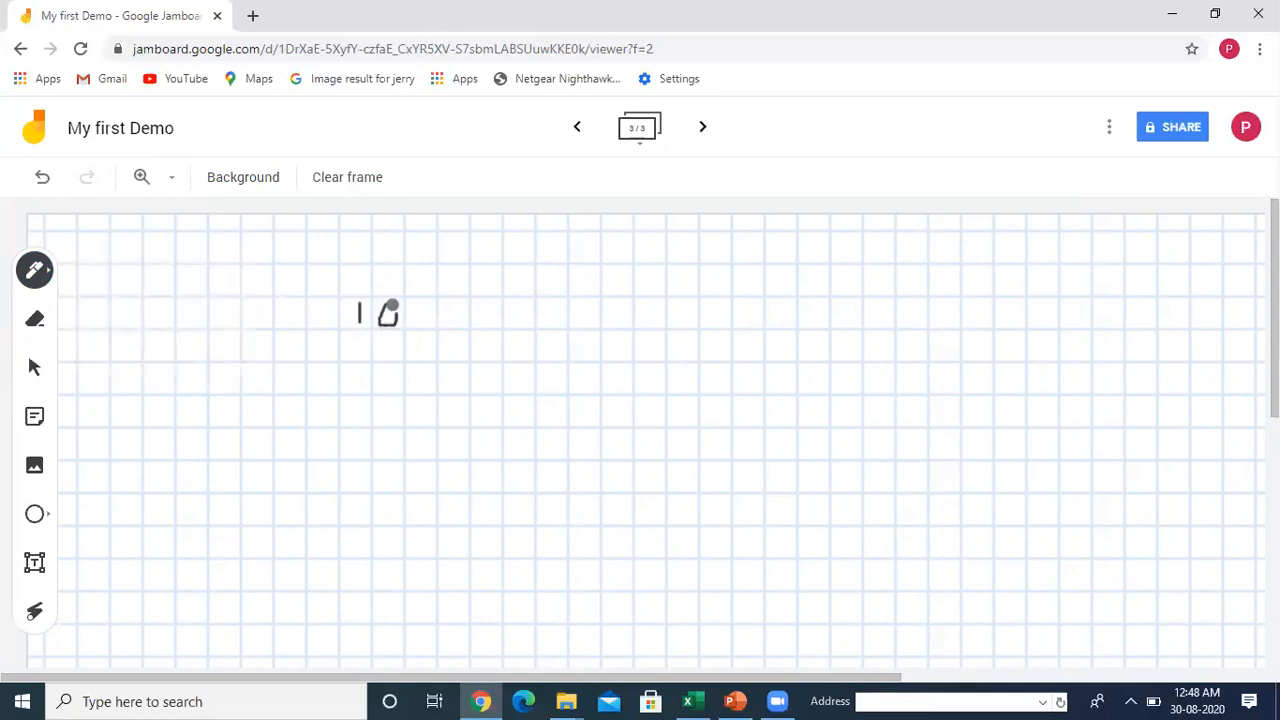
- Handwrite the number 20 in black with the pen directly below the 10 on the square-grid frame
mouse_move(345, 340)
left_mouse_down()
mouse_move(350, 356)
mouse_move(390, 358)
mouse_move(393, 345)
left_mouse_up()
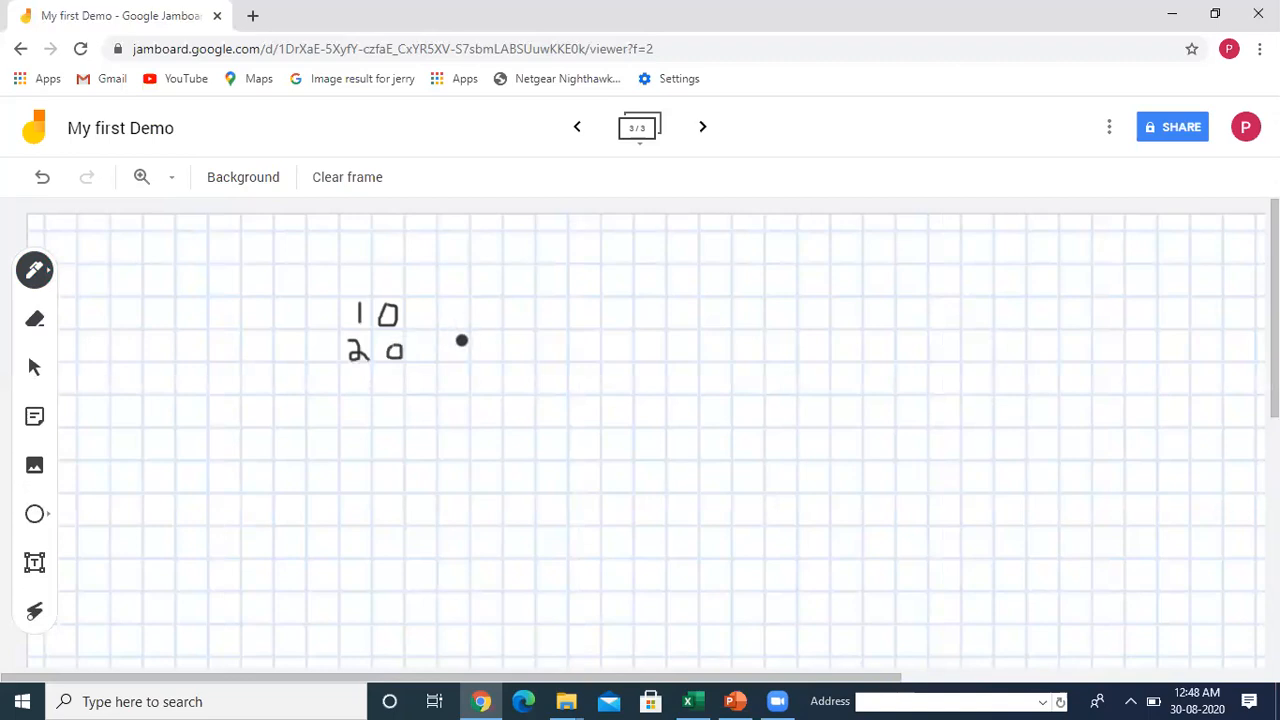
- Add a fourth frame with the gray grid background and set its zoom to 100%
left_click(701, 130)
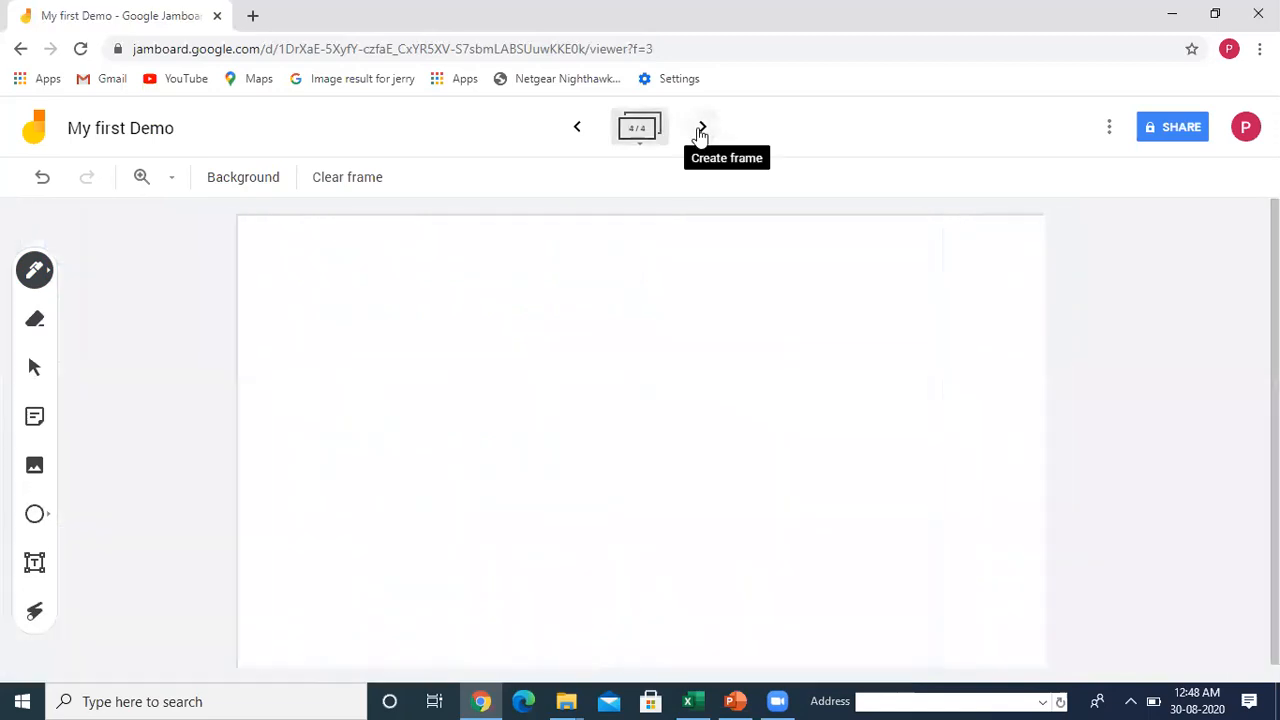
left_click(284, 192)
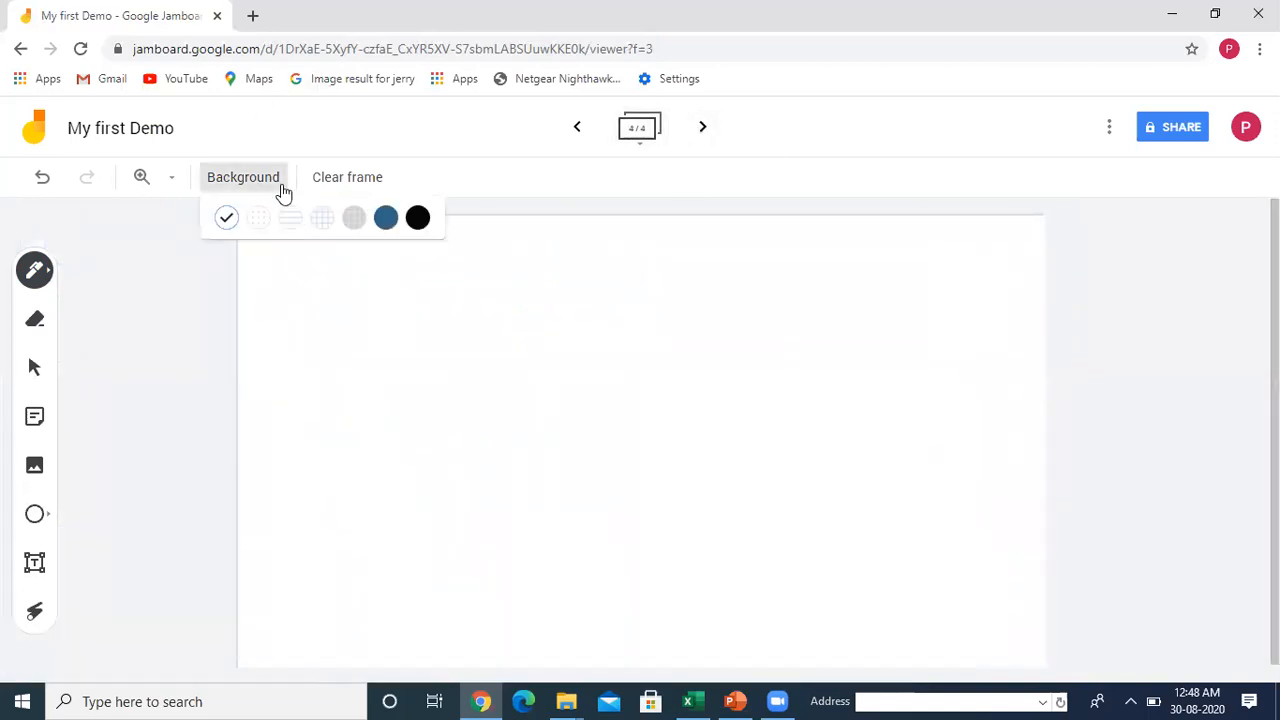
left_click(356, 220)
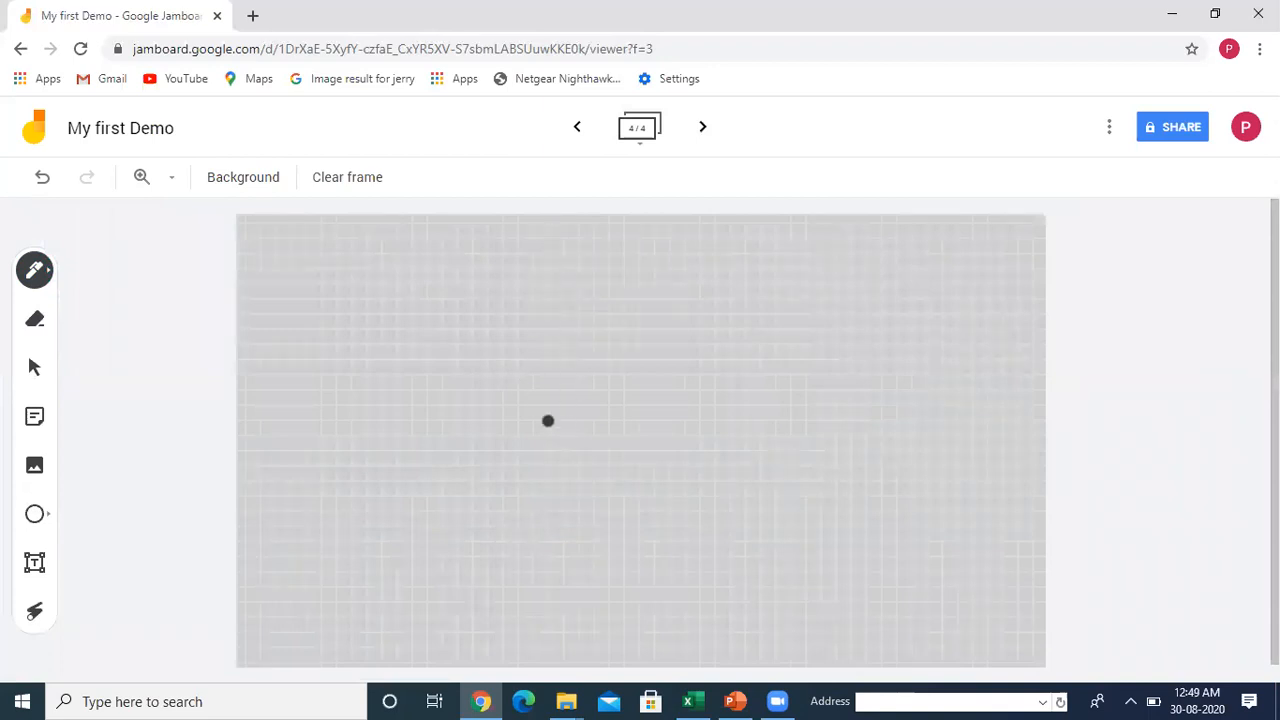
left_click(173, 180)
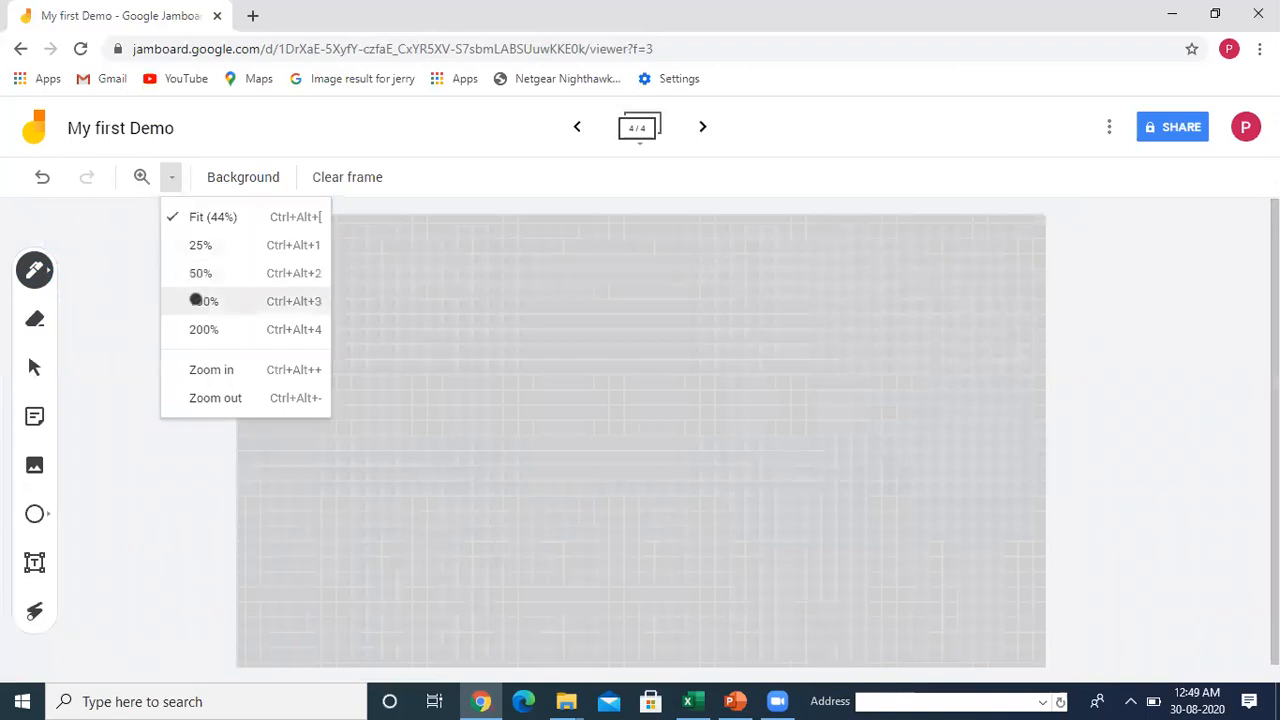
left_click(200, 304)
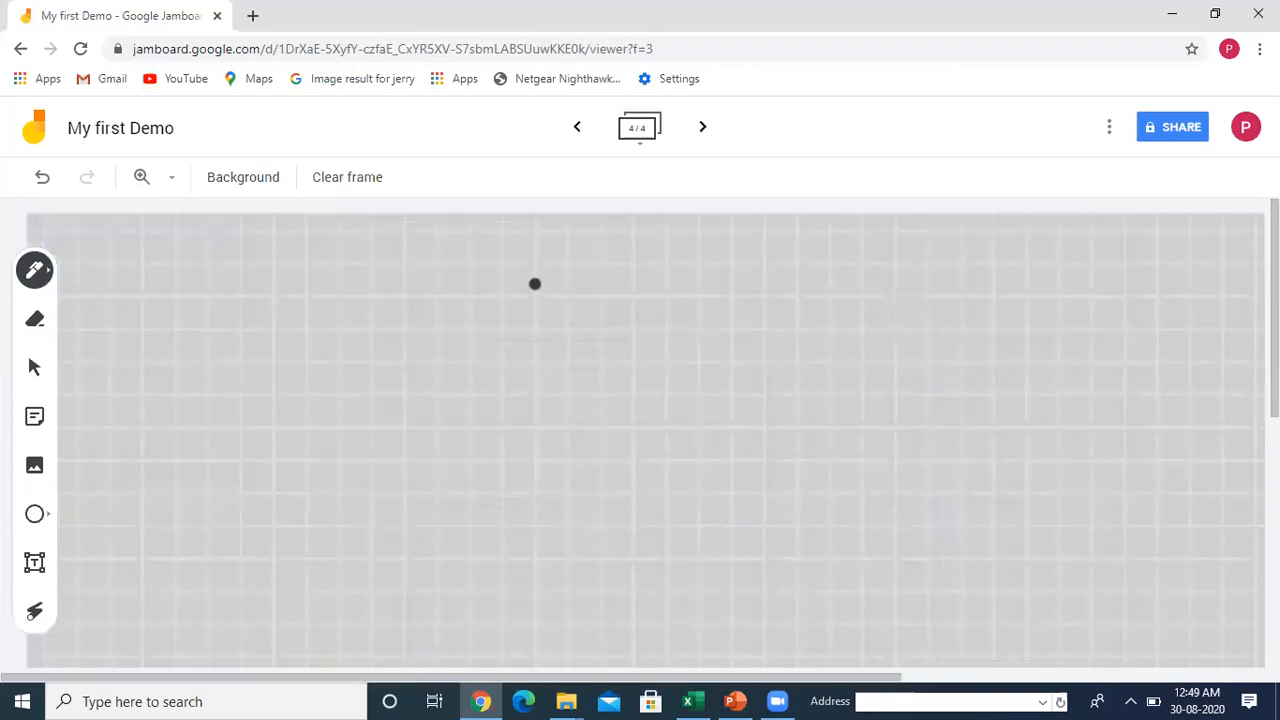
- Draw a black cross on the gray grid frame from one long vertical line and one horizontal line through its middle
left_click_drag(535, 286, 538, 508)
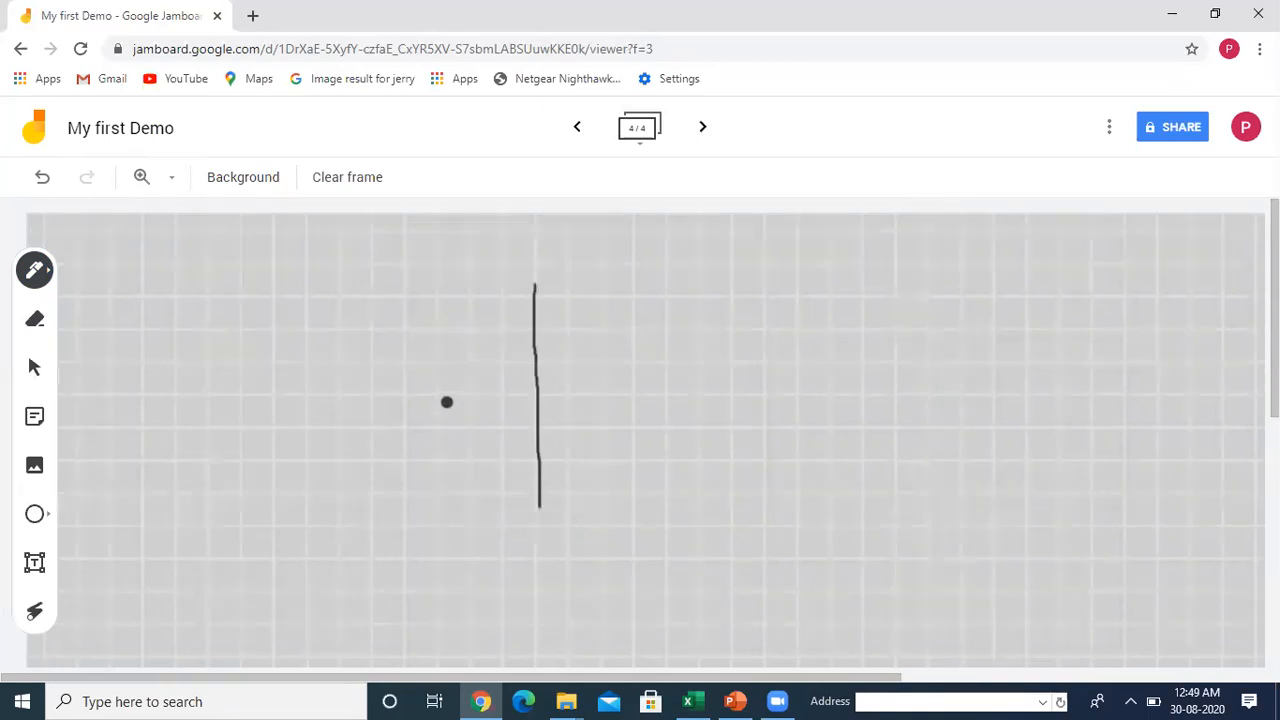
left_click_drag(447, 402, 664, 397)
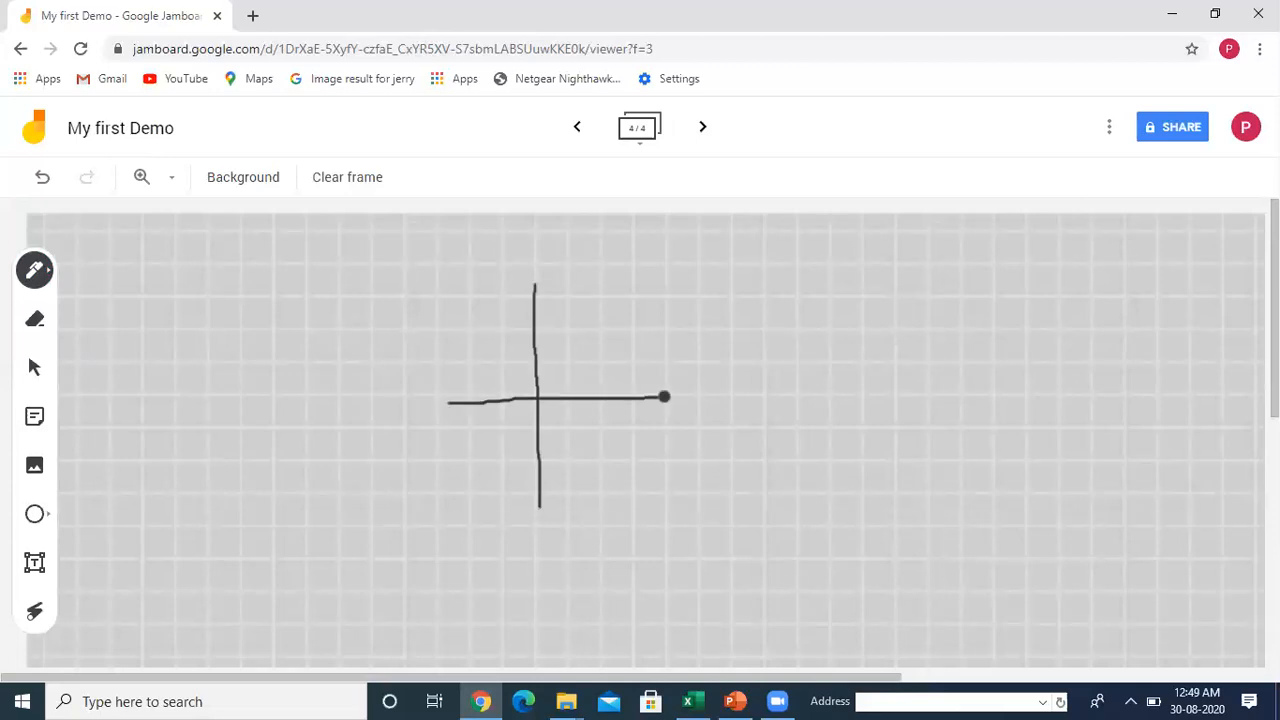
- Try the plain dark blue background on the fourth frame and change it to the black background
left_click(240, 177)
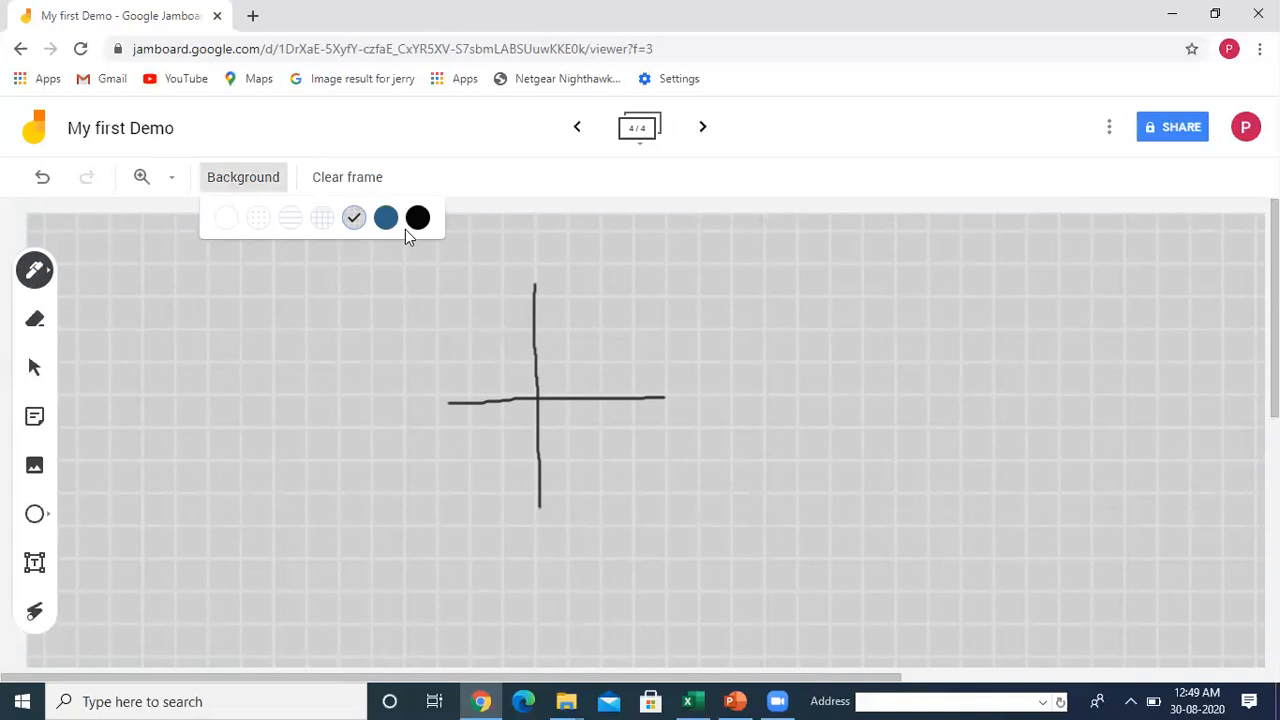
left_click(388, 218)
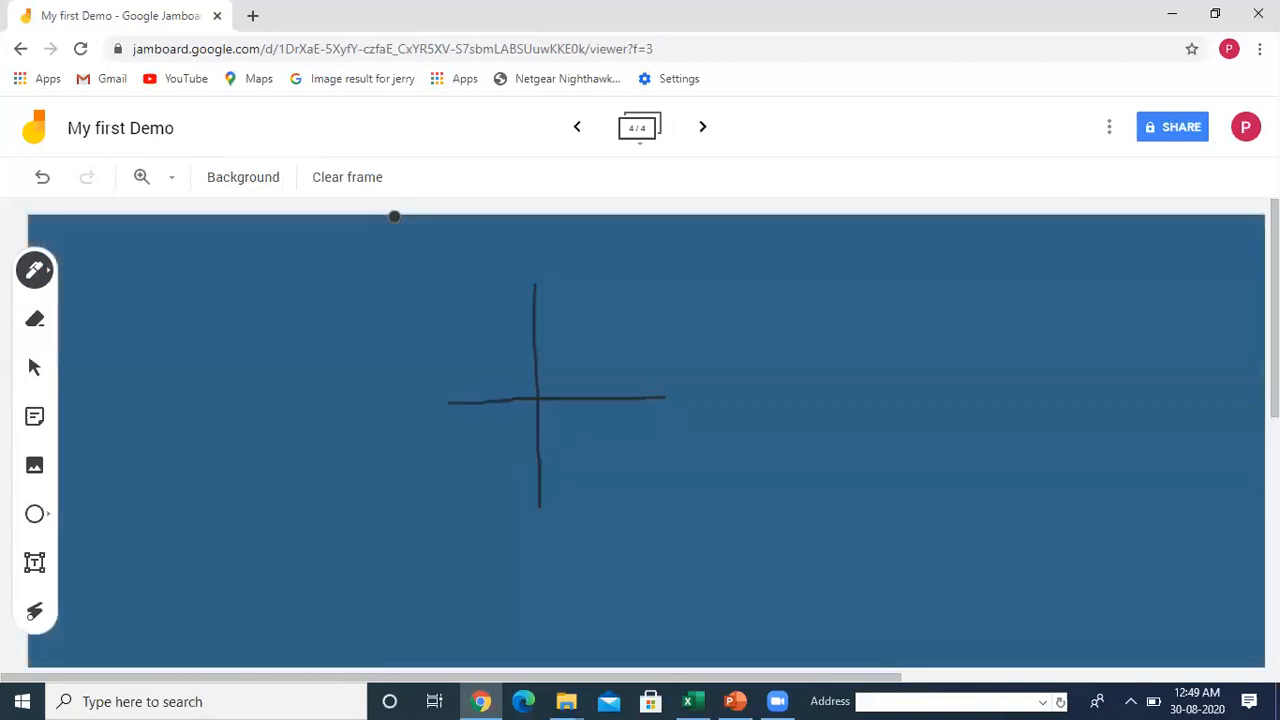
left_click(266, 178)
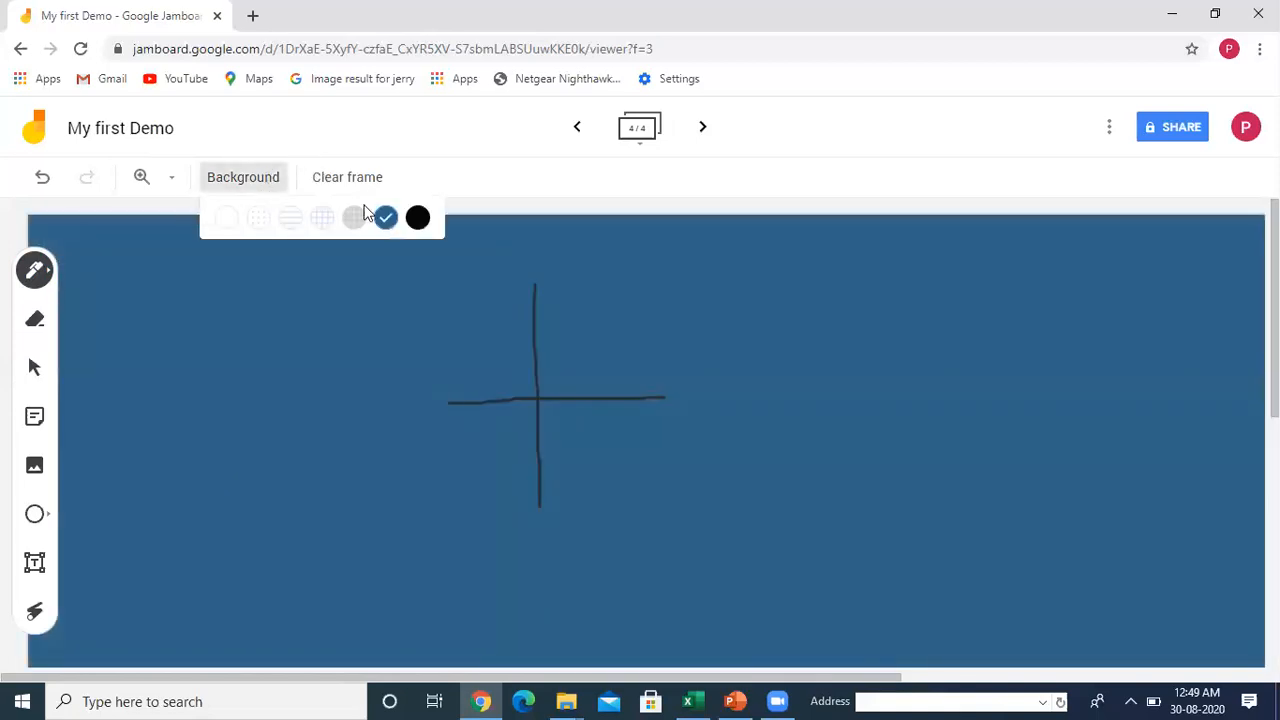
left_click(418, 220)
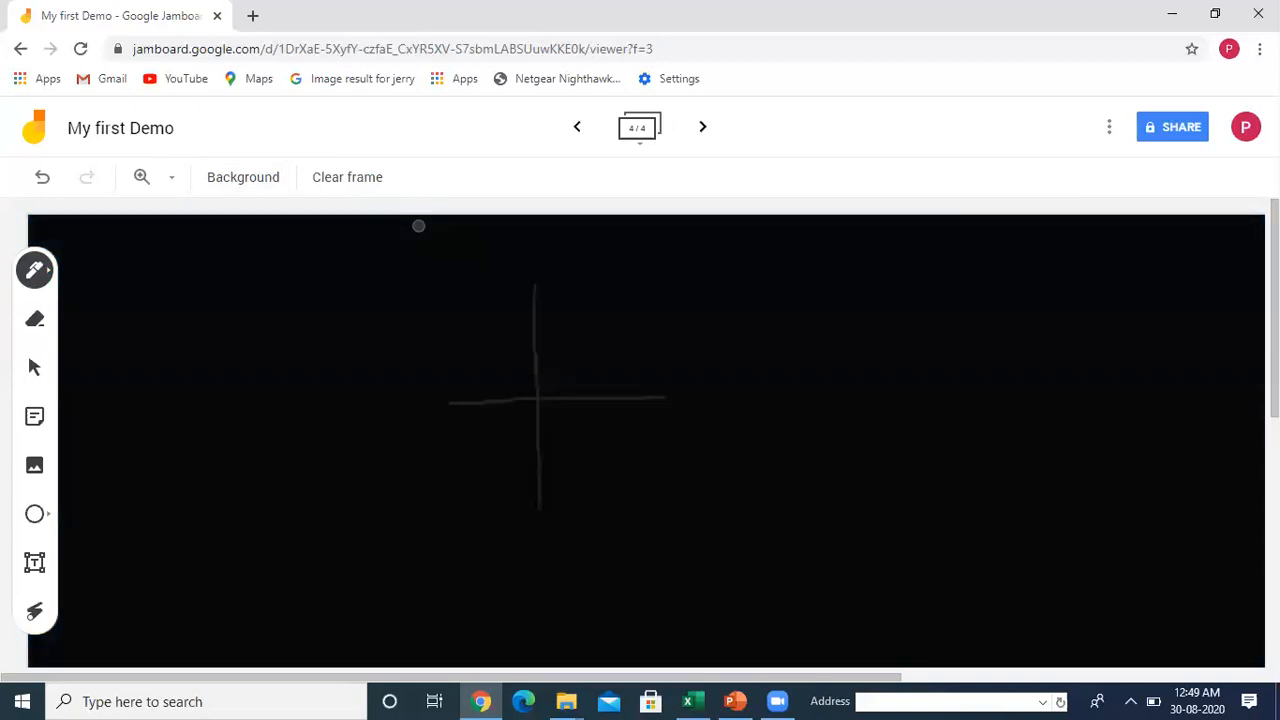
- Return to the first frame and draw a black L shape with the Marker beside the blue one
left_click(576, 135)
left_click(577, 133)
left_click(577, 133)
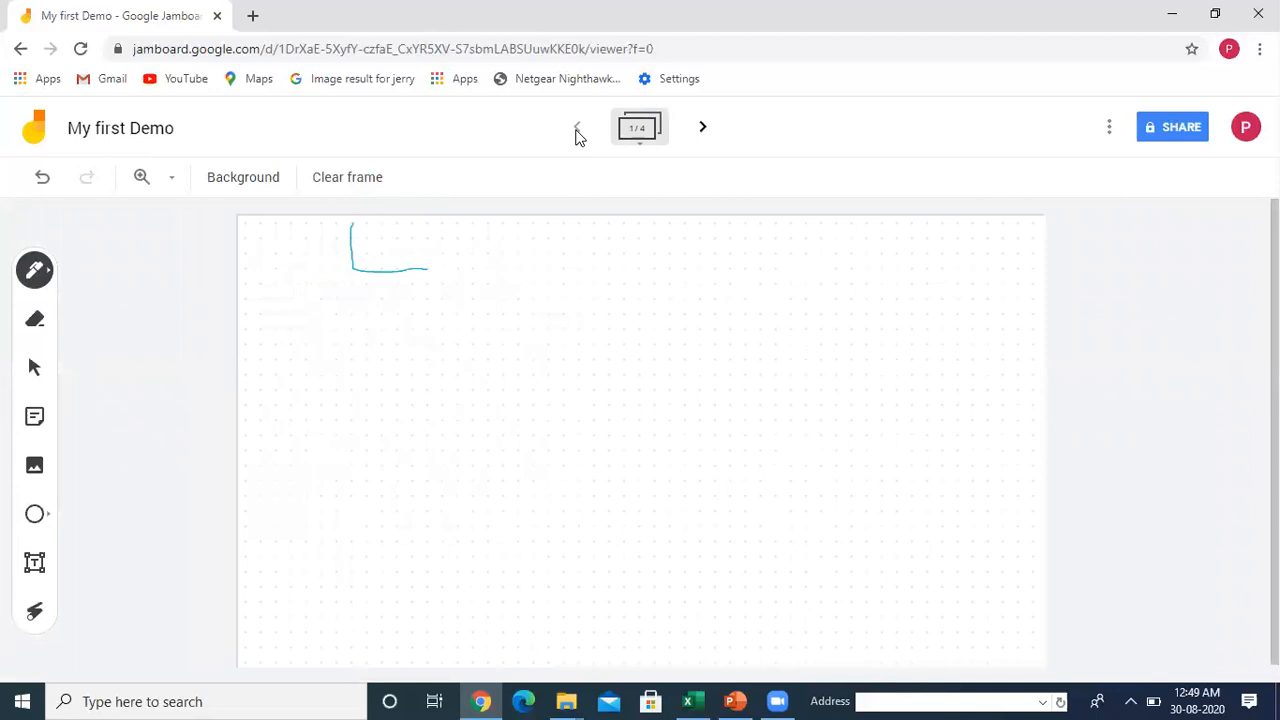
left_click(48, 278)
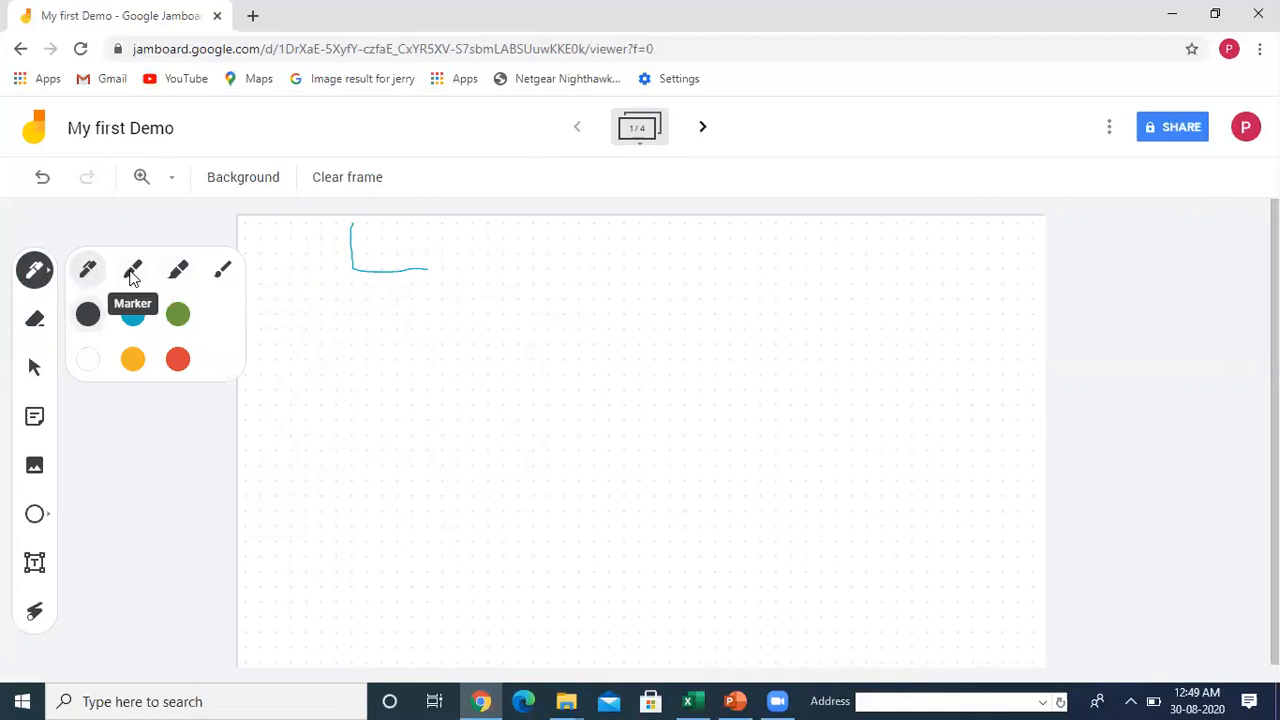
left_click(133, 275)
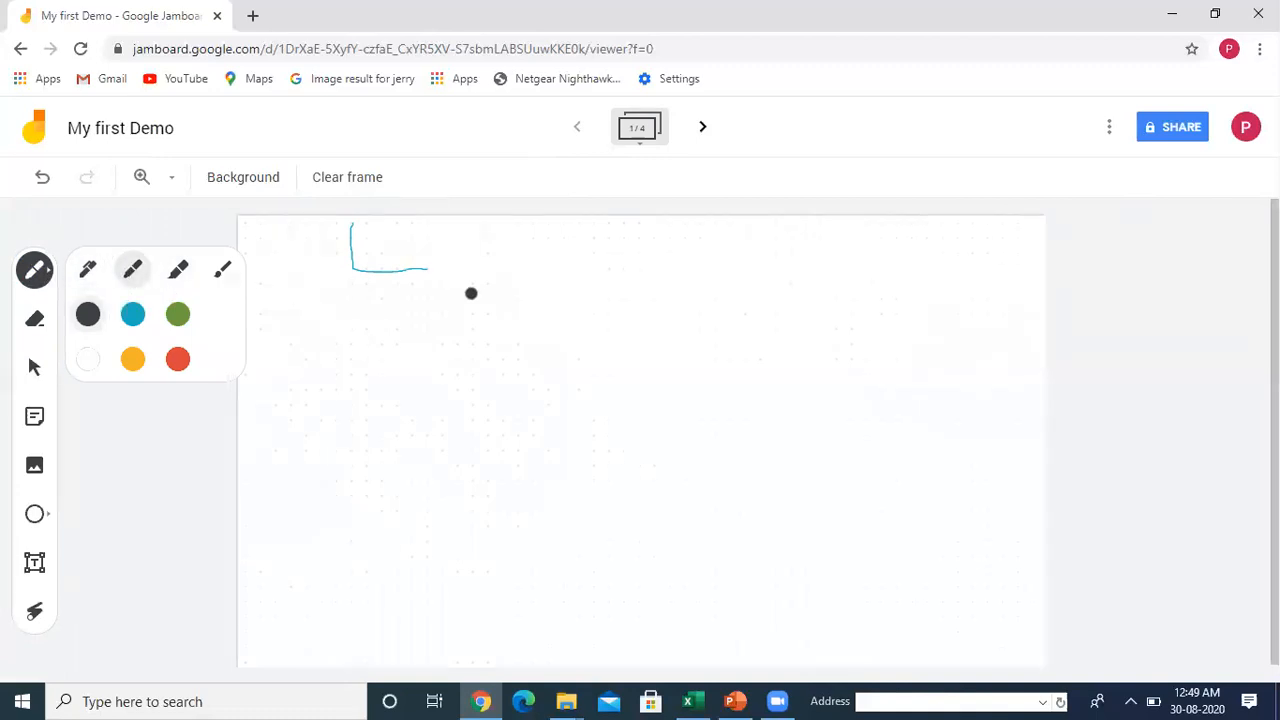
left_click_drag(497, 274, 500, 305)
left_click_drag(516, 361, 580, 335)
- Set the pen type to Highlighter, erase the blue L shape with the eraser and switch to the Select tool
left_click(50, 277)
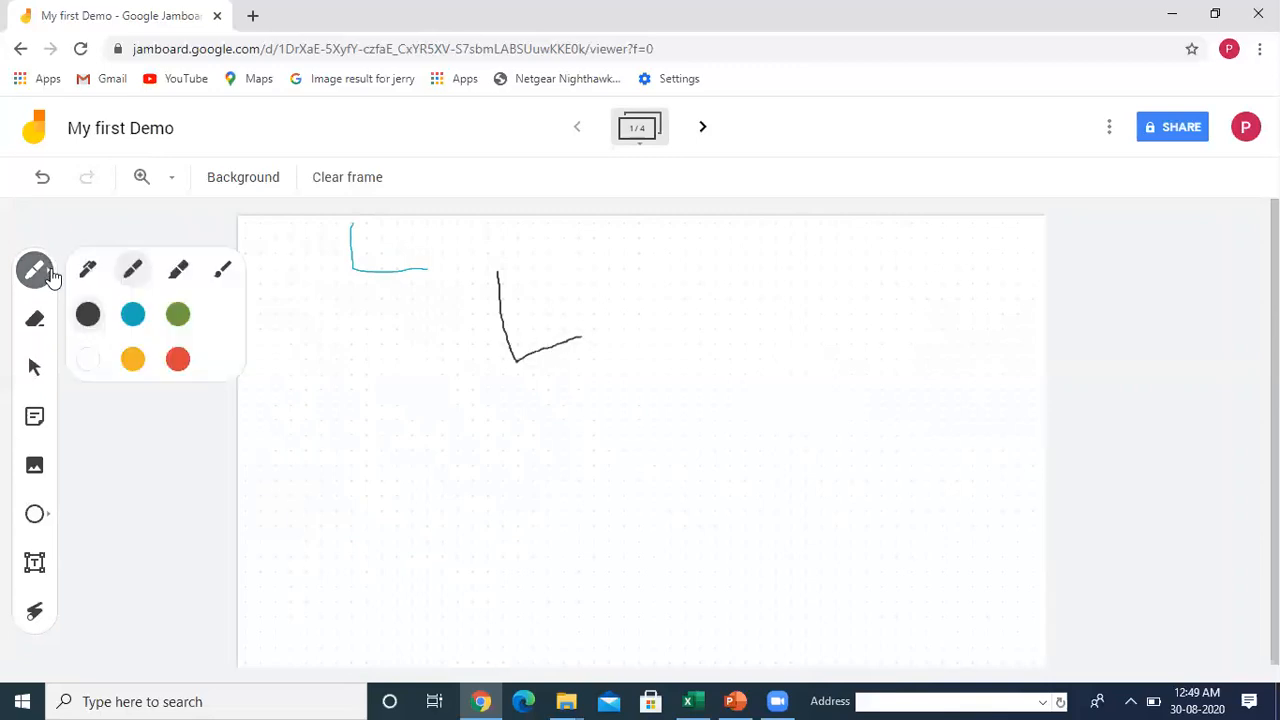
left_click(178, 278)
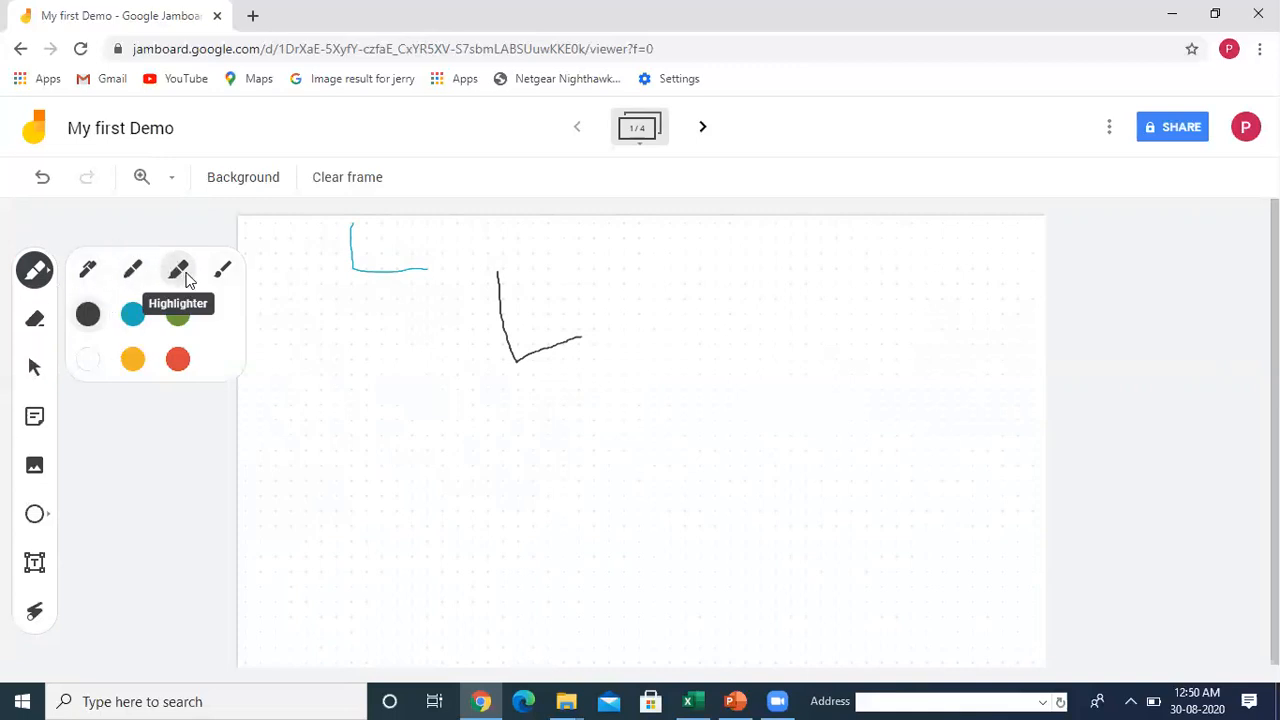
left_click(30, 322)
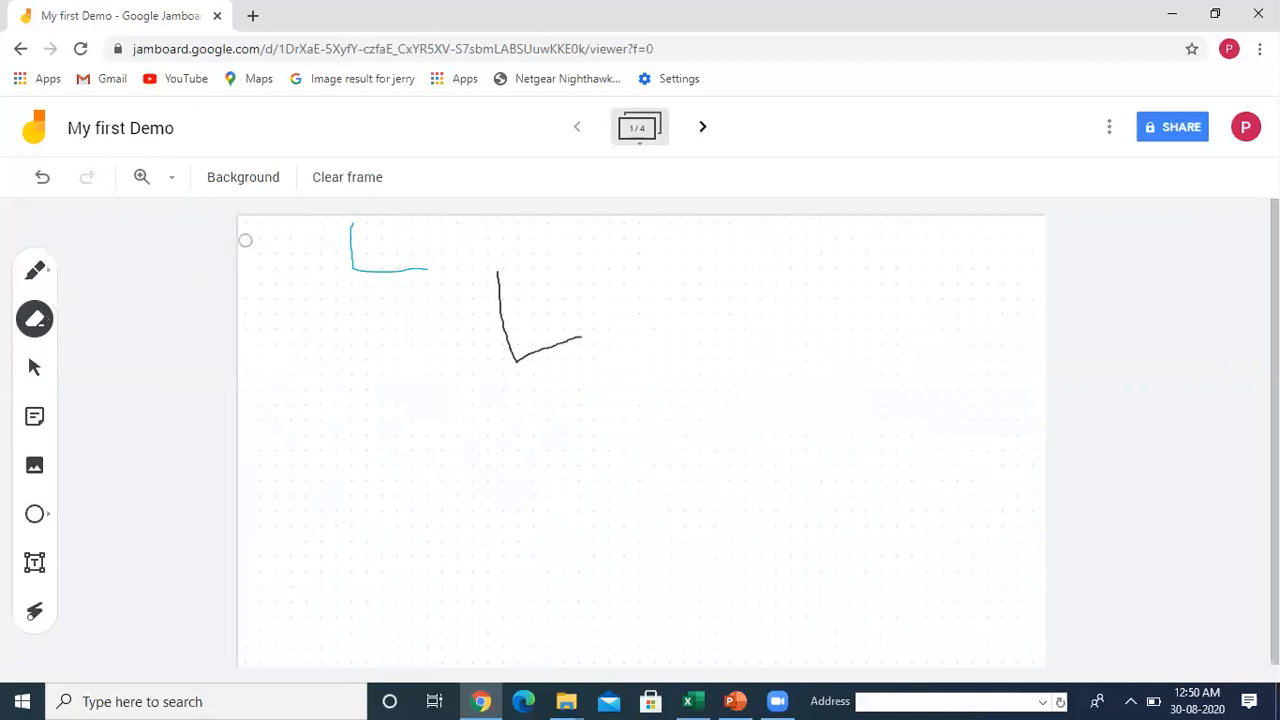
mouse_move(348, 241)
left_mouse_down()
mouse_move(350, 271)
mouse_move(391, 271)
mouse_move(346, 271)
left_mouse_up()
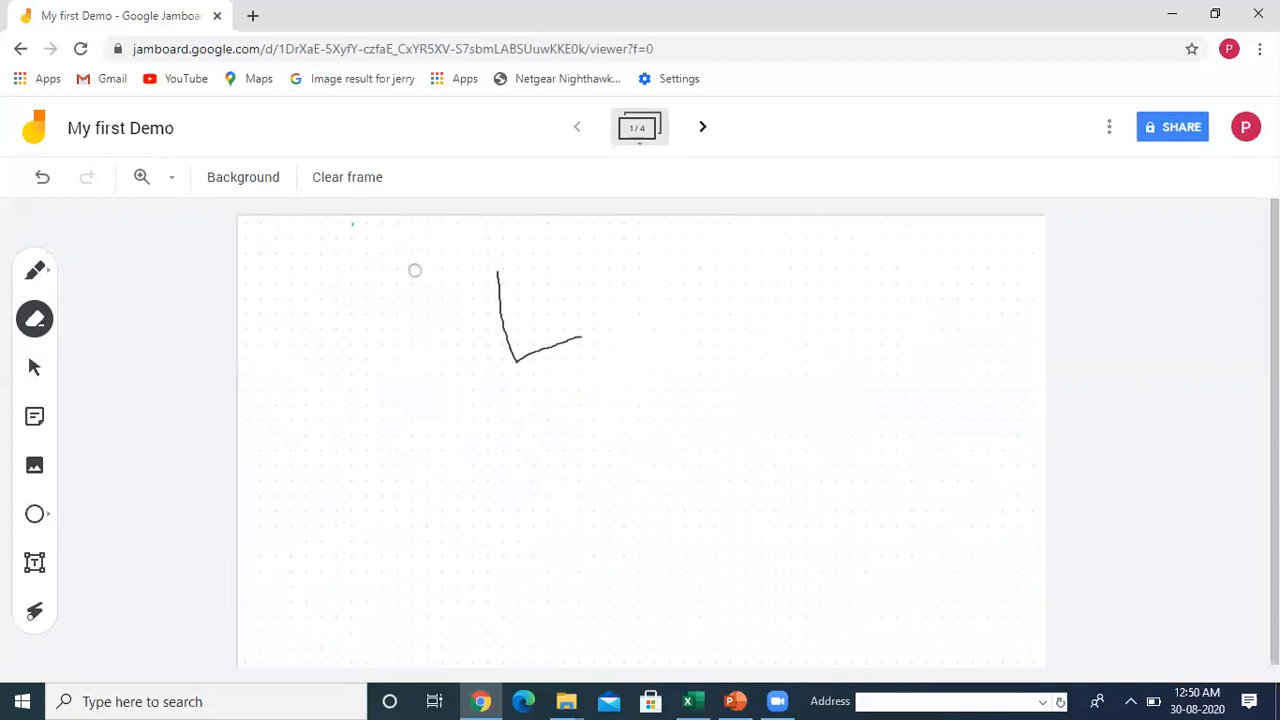
left_click(34, 367)
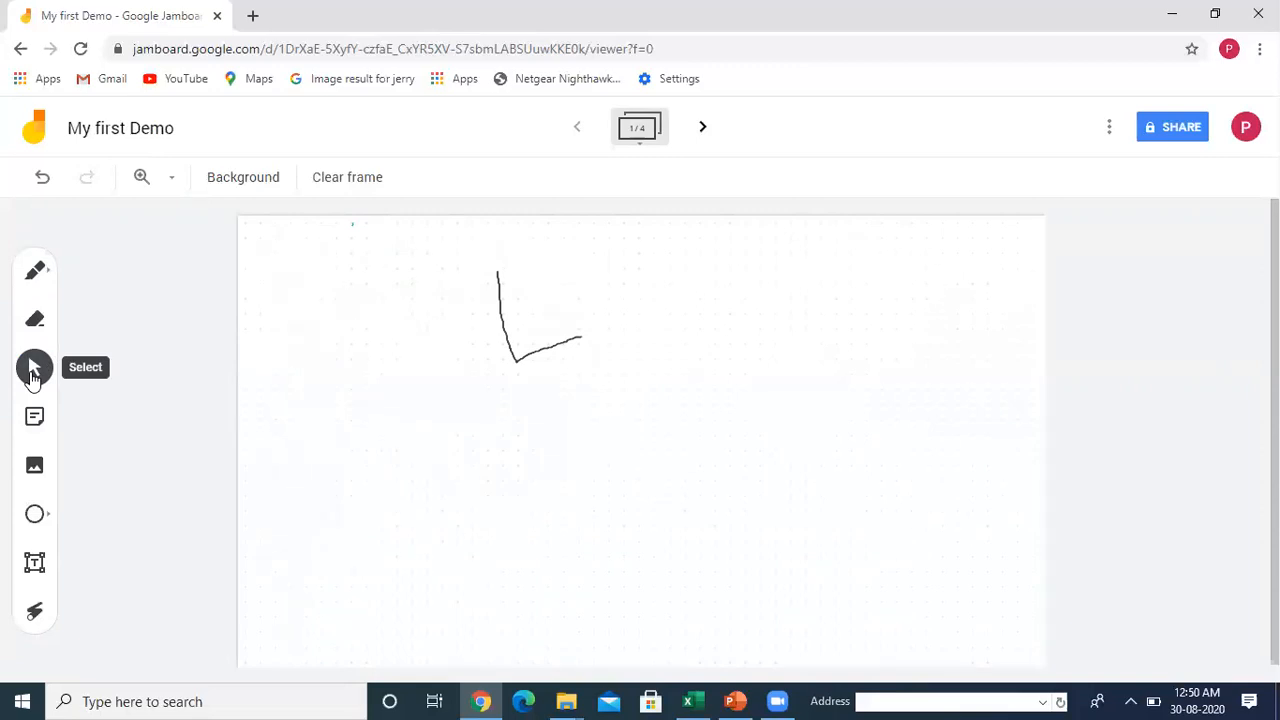
- Add a blue sticky note reading "What is Computer?" to the first frame and close the note editor
left_click(34, 420)
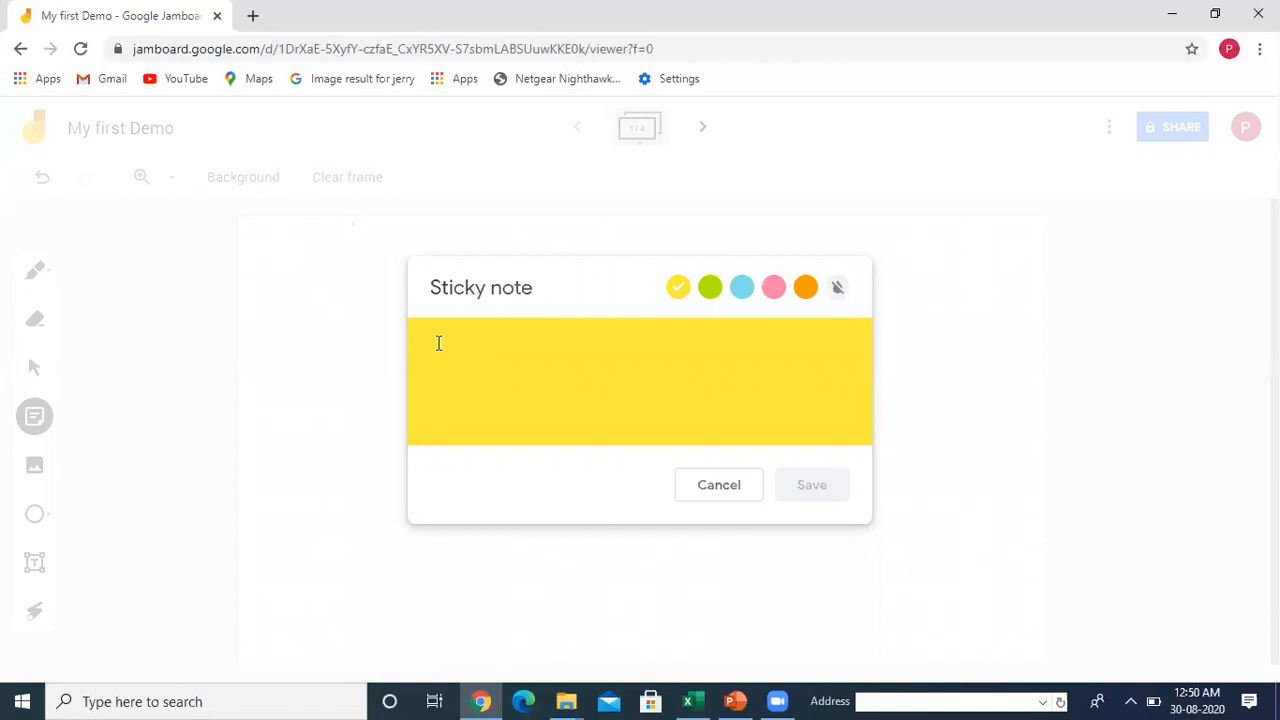
type("W")
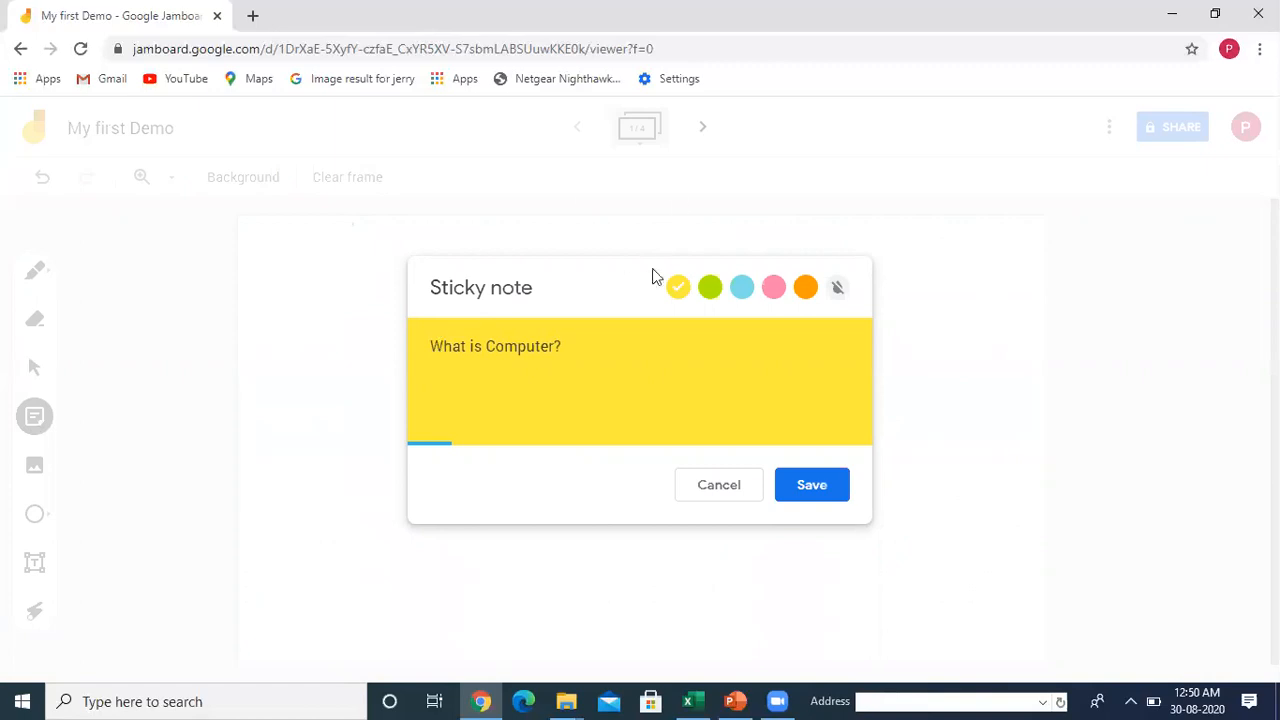
left_click(741, 287)
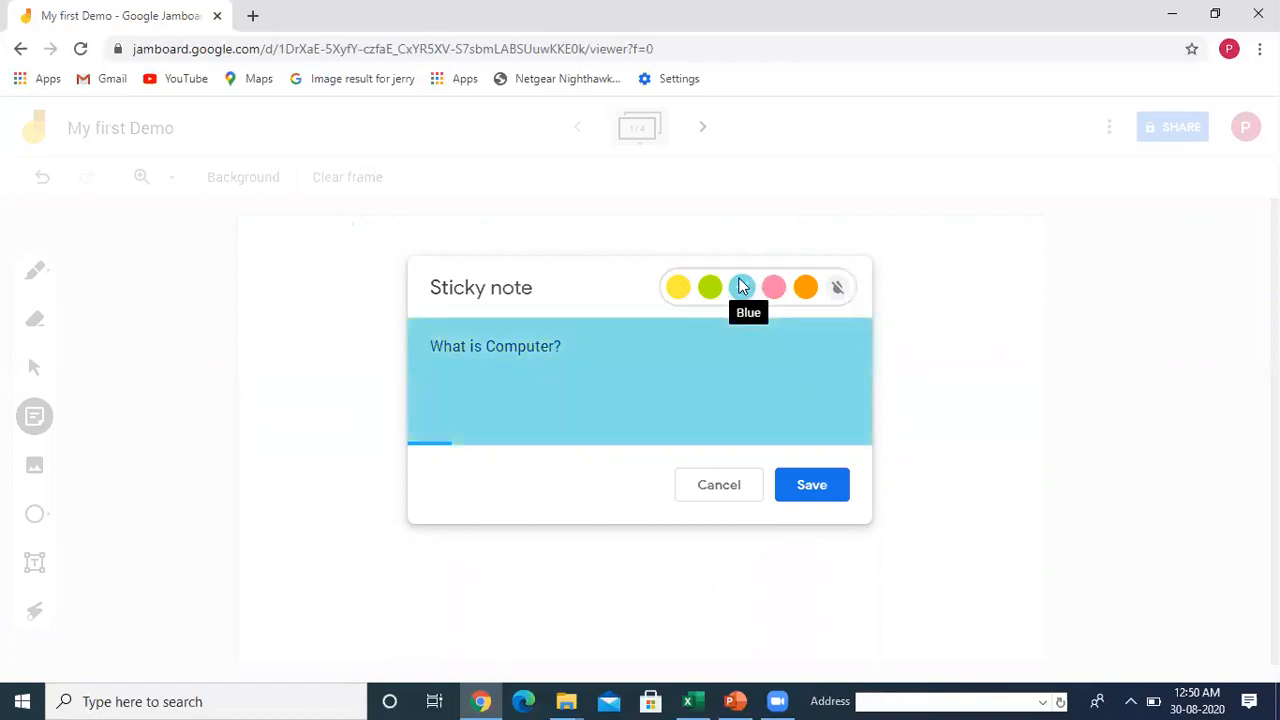
left_click(812, 487)
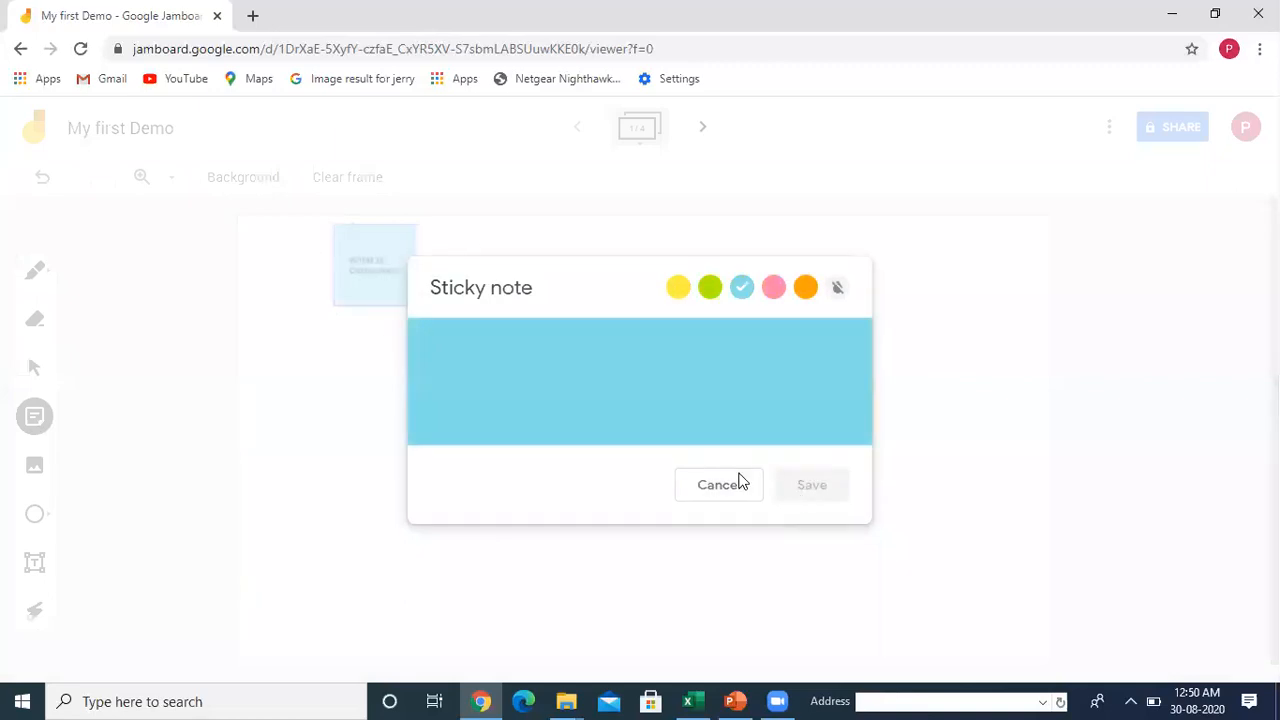
left_click(937, 477)
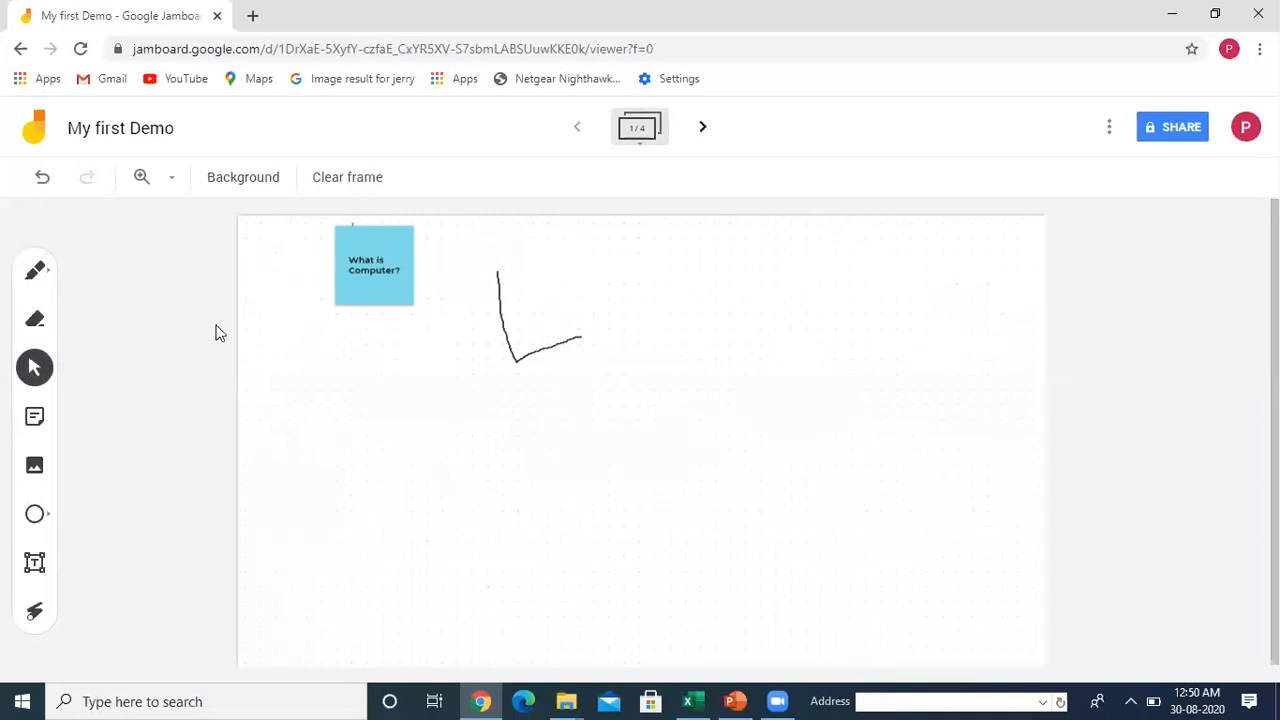
- Move the sticky note slightly down the frame, view its options and rotate it slightly counter-clockwise
left_click(369, 255)
mouse_move(369, 255)
left_mouse_down()
mouse_move(480, 343)
mouse_move(654, 303)
mouse_move(351, 283)
mouse_move(753, 410)
mouse_move(423, 240)
mouse_move(340, 270)
mouse_move(393, 312)
mouse_move(355, 293)
left_mouse_up()
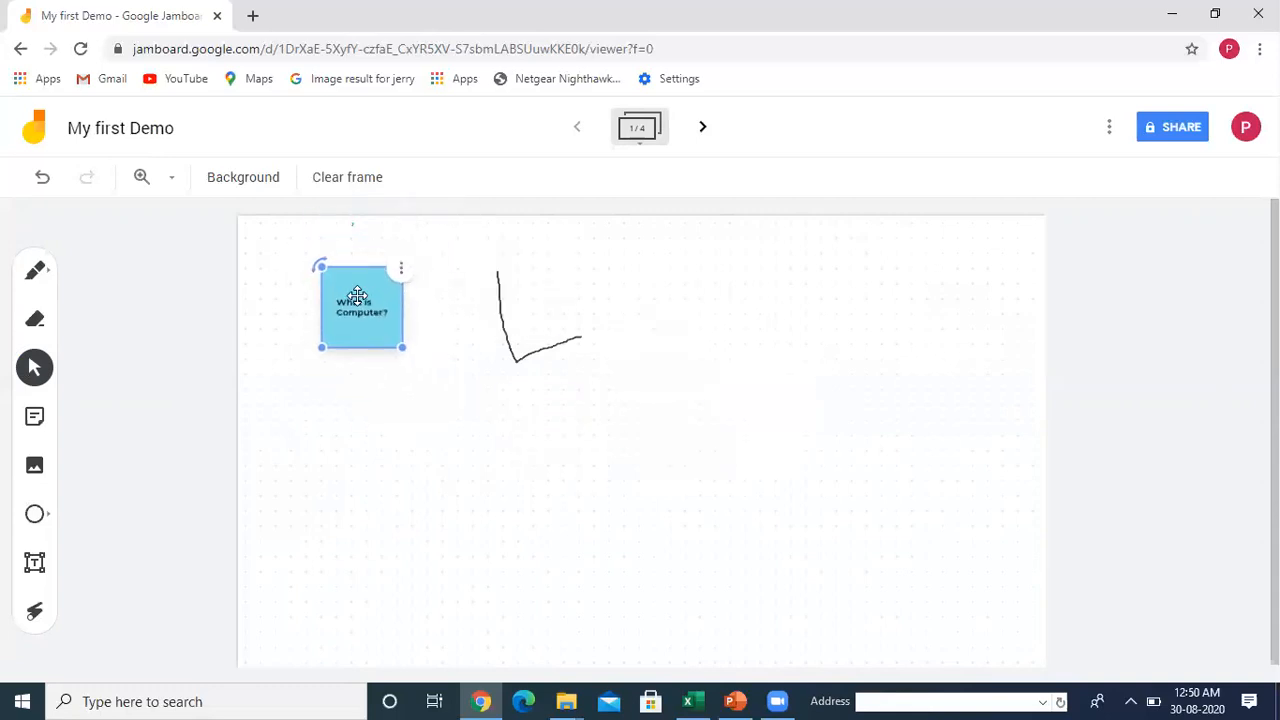
left_click(400, 271)
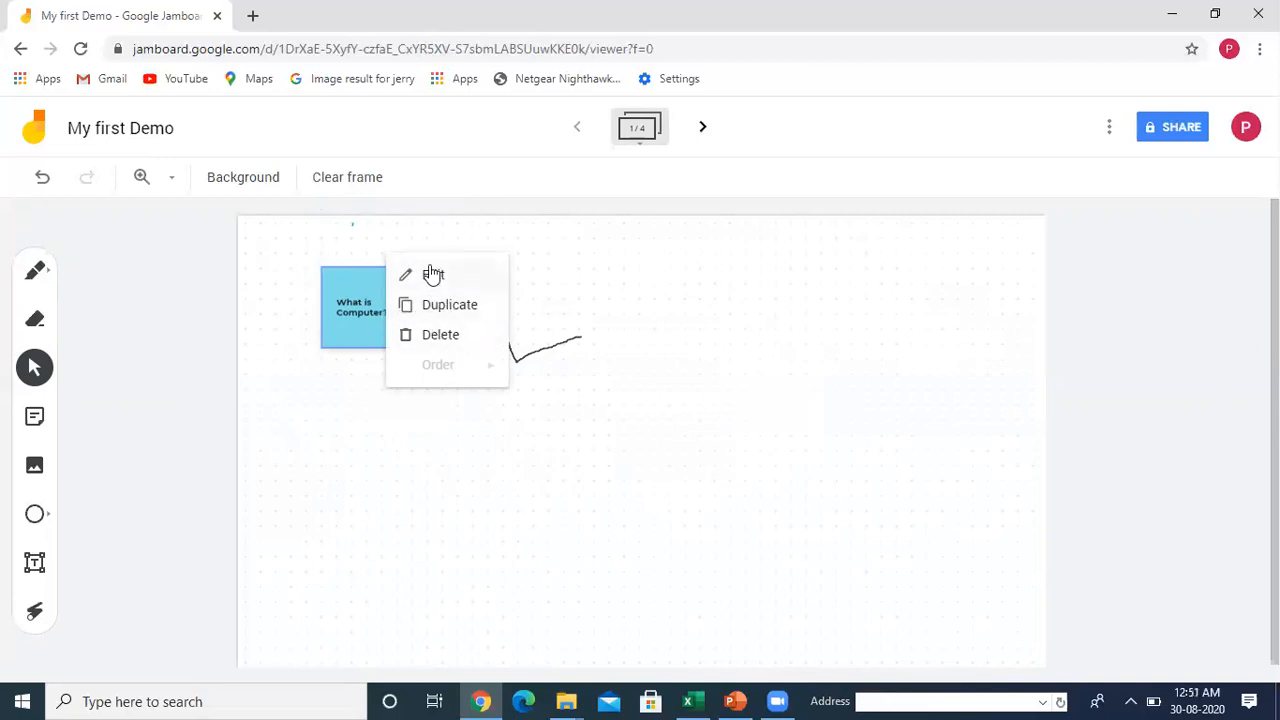
left_click(320, 267)
mouse_move(320, 267)
left_mouse_down()
mouse_move(318, 334)
mouse_move(411, 371)
mouse_move(477, 251)
mouse_move(340, 334)
mouse_move(473, 264)
mouse_move(426, 360)
mouse_move(434, 240)
mouse_move(317, 317)
mouse_move(331, 340)
mouse_move(389, 223)
mouse_move(340, 323)
mouse_move(457, 289)
mouse_move(358, 237)
mouse_move(337, 283)
left_mouse_up()
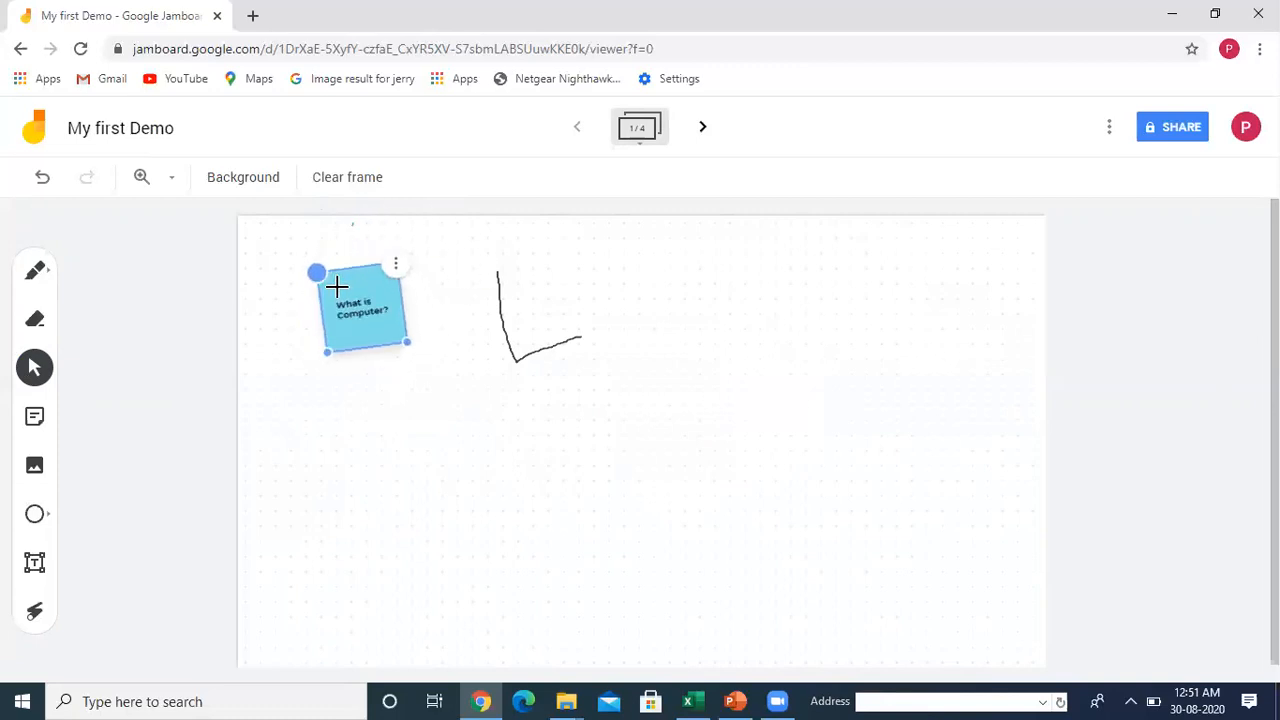
- Start adding an image to the first frame and search Google Images for "Computer"
left_click(18, 486)
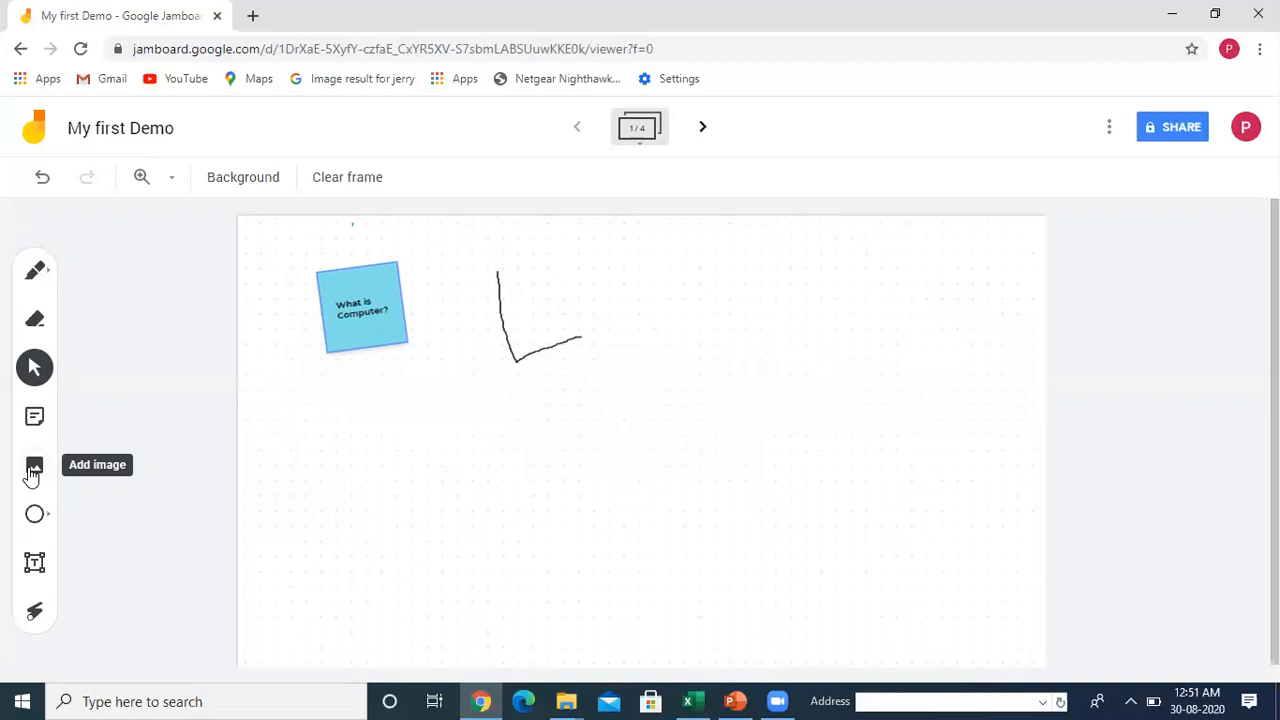
left_click(33, 470)
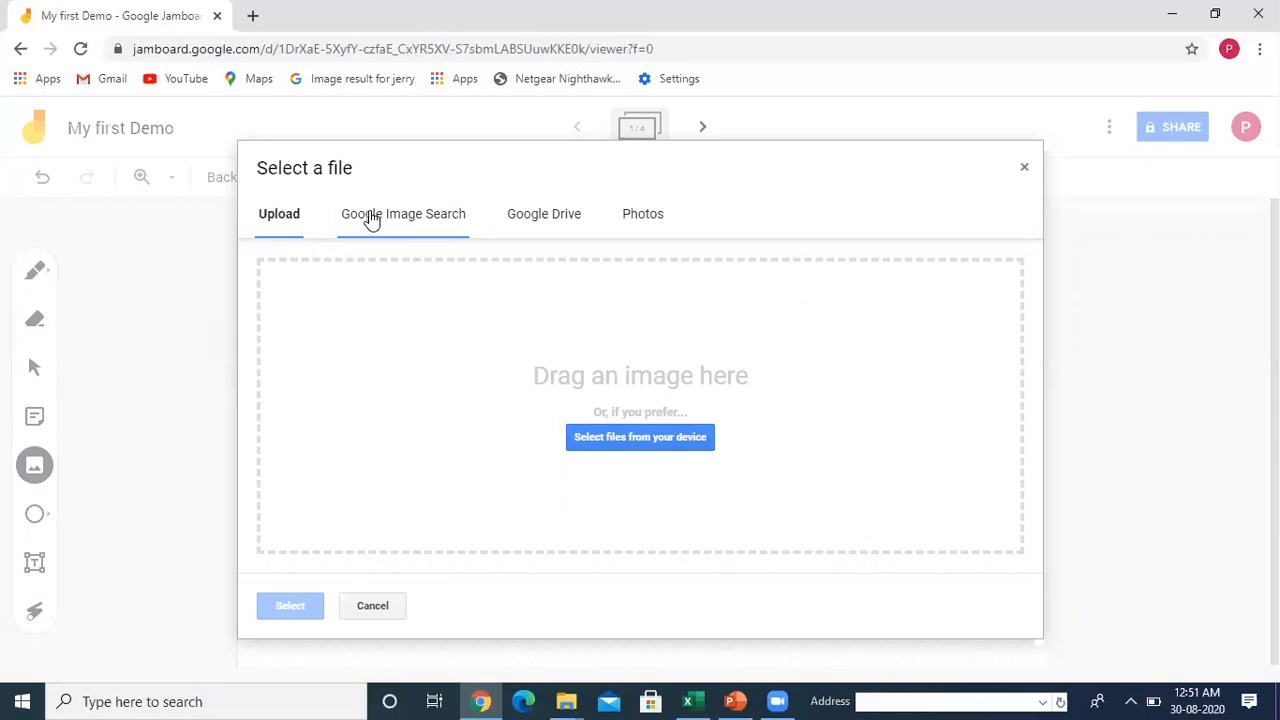
left_click(425, 217)
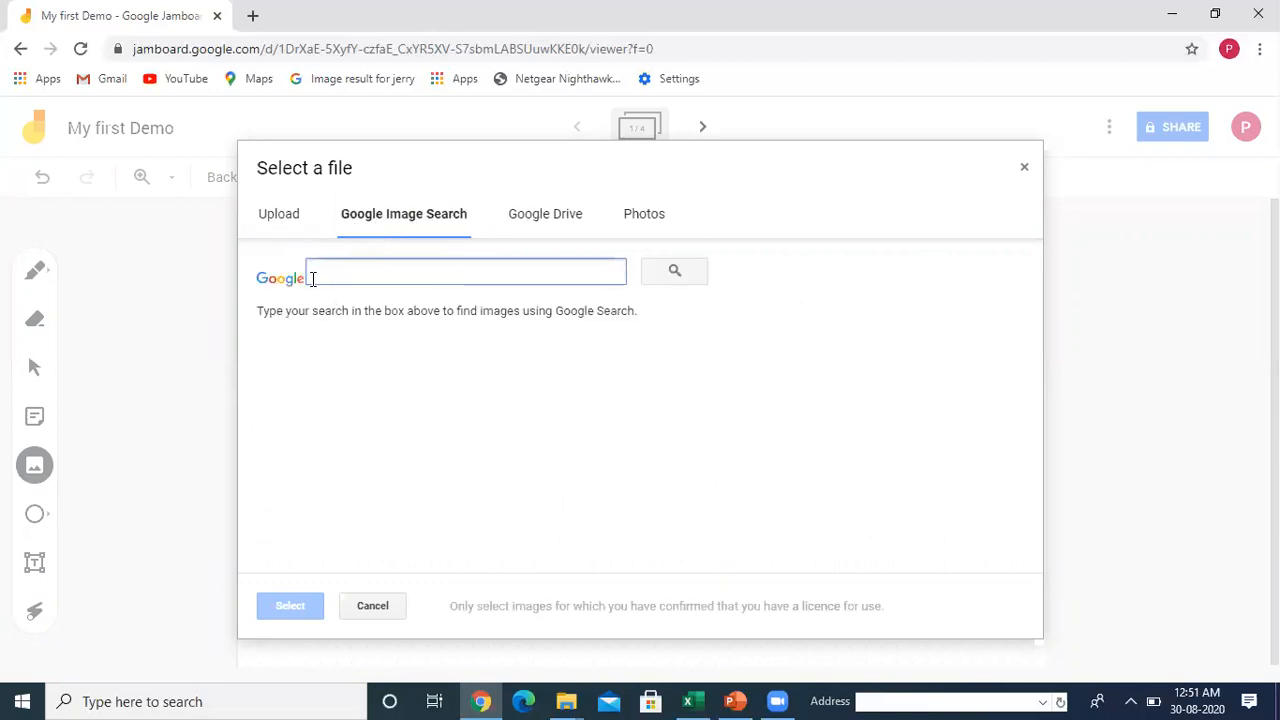
type("compu")
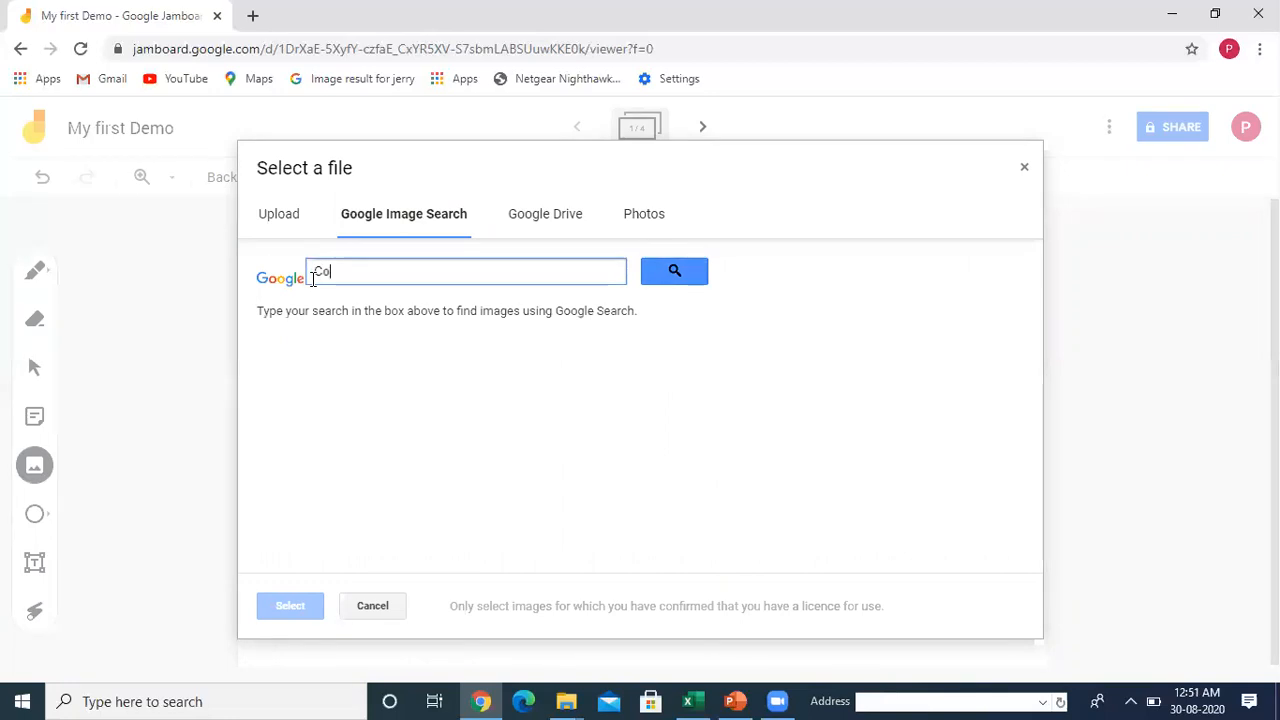
type("ter")
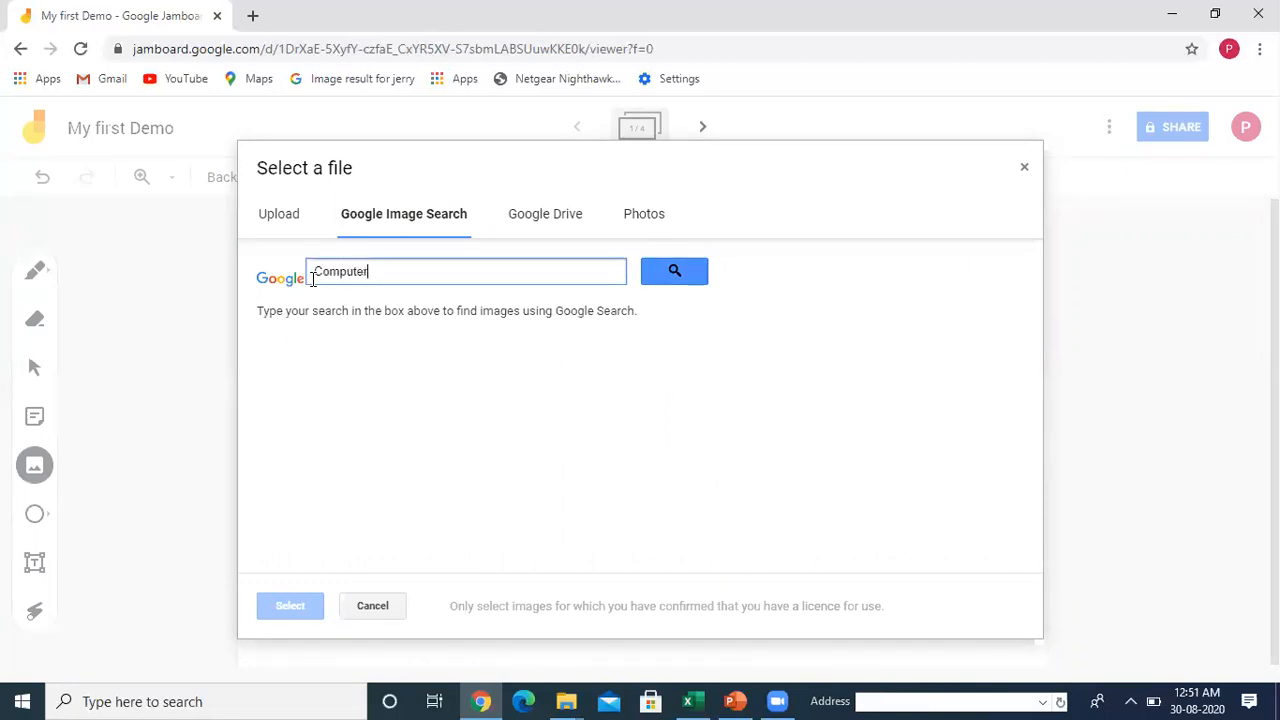
left_click(670, 271)
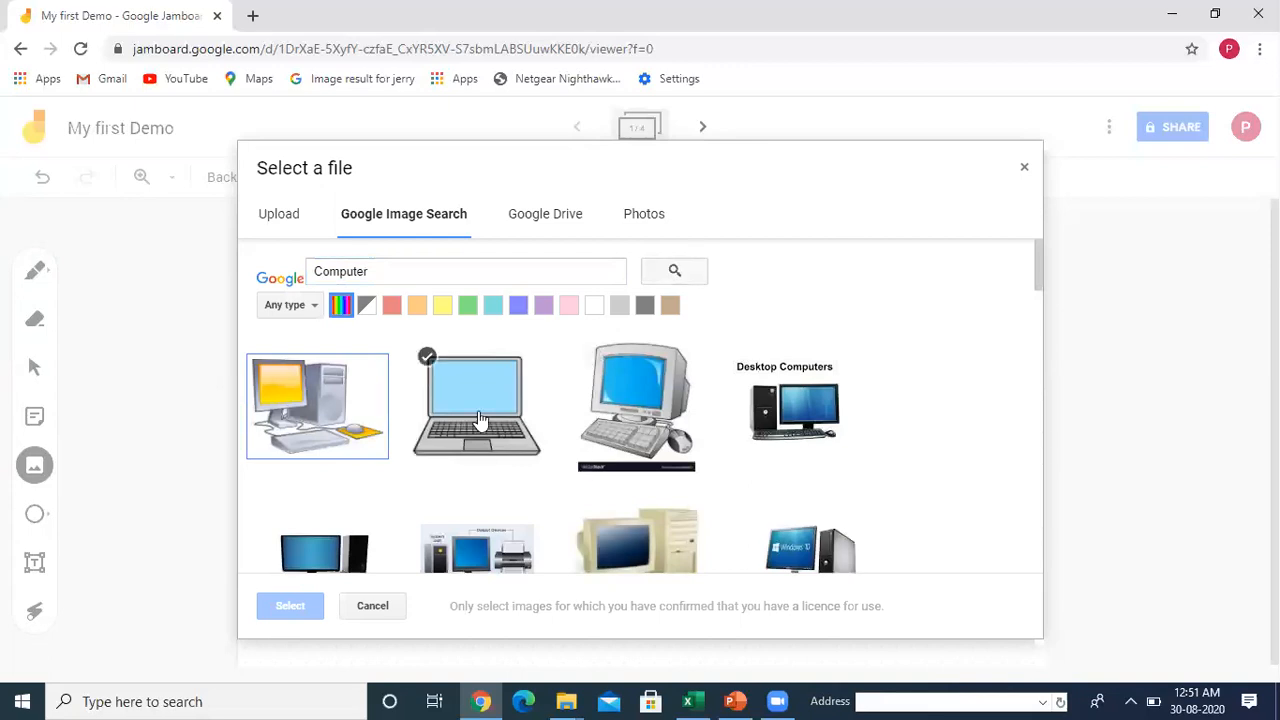
- Choose the cartoon desktop computer with the blue screen, keyboard and mouse and insert it into the frame
left_click(480, 420)
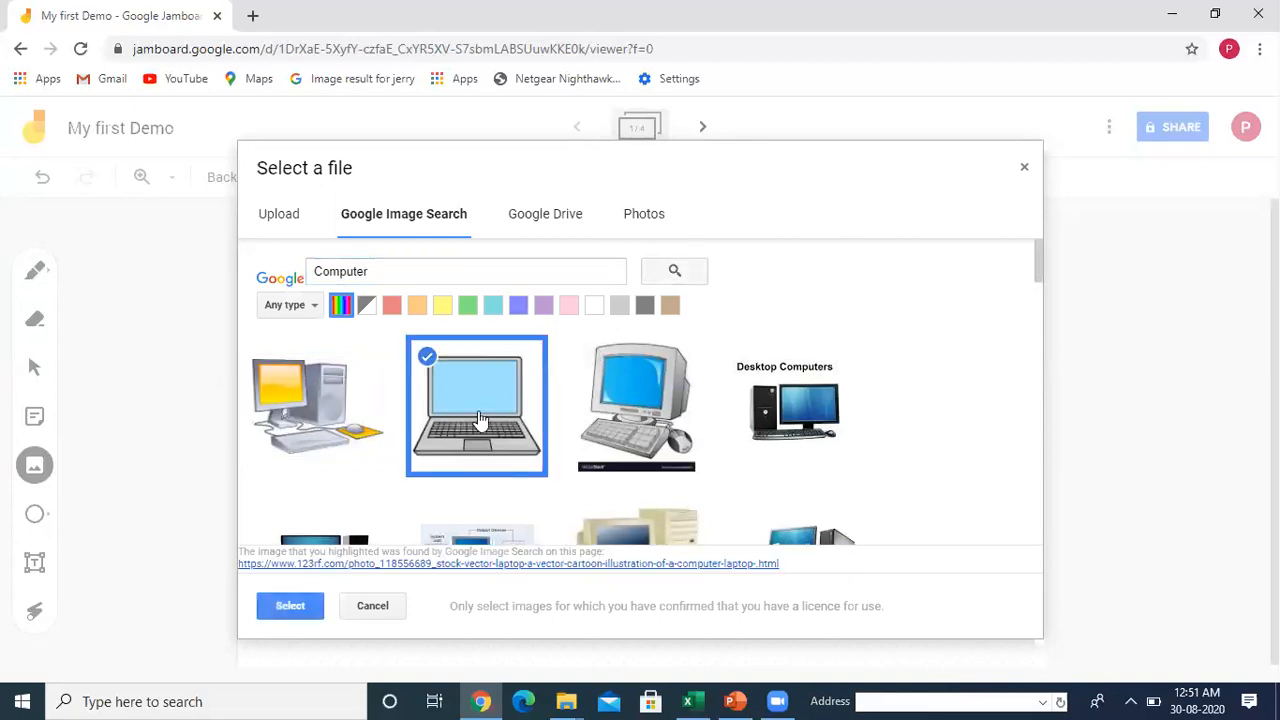
left_click(636, 414)
left_click(302, 604)
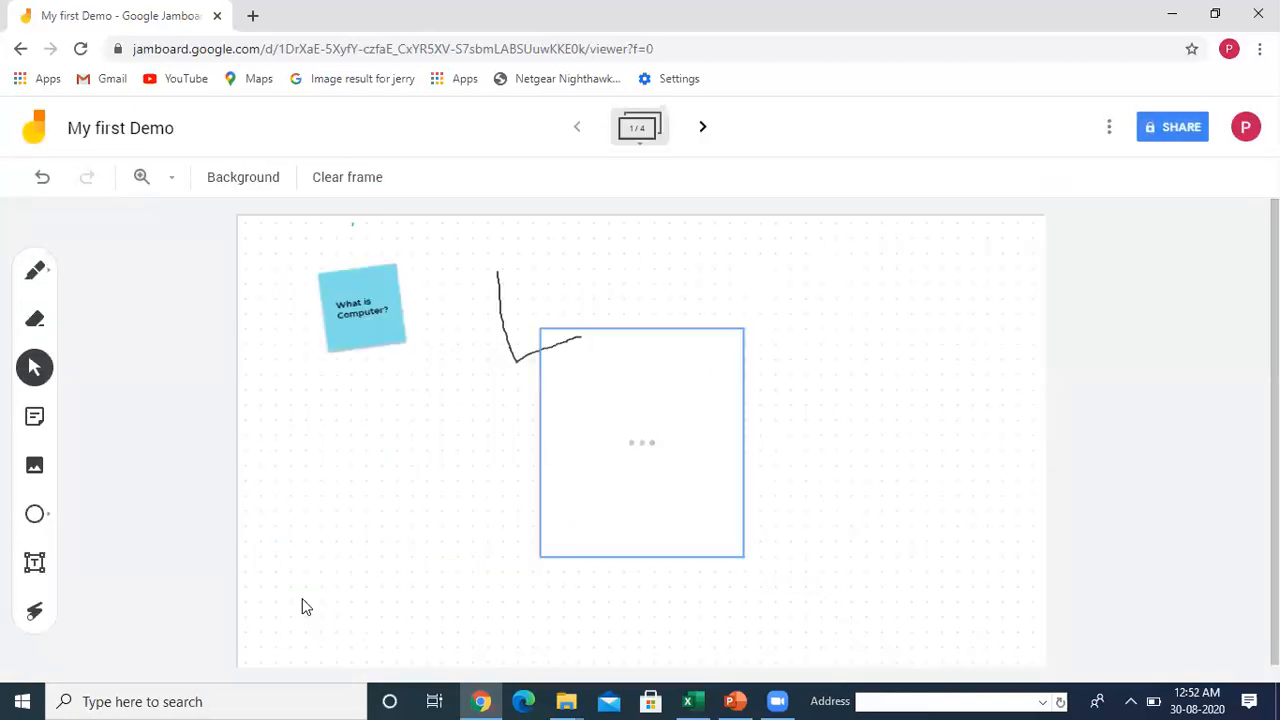
- Outline the computer image by hand with the black Highlighter and draw a black-outlined square beside it
left_click(26, 280)
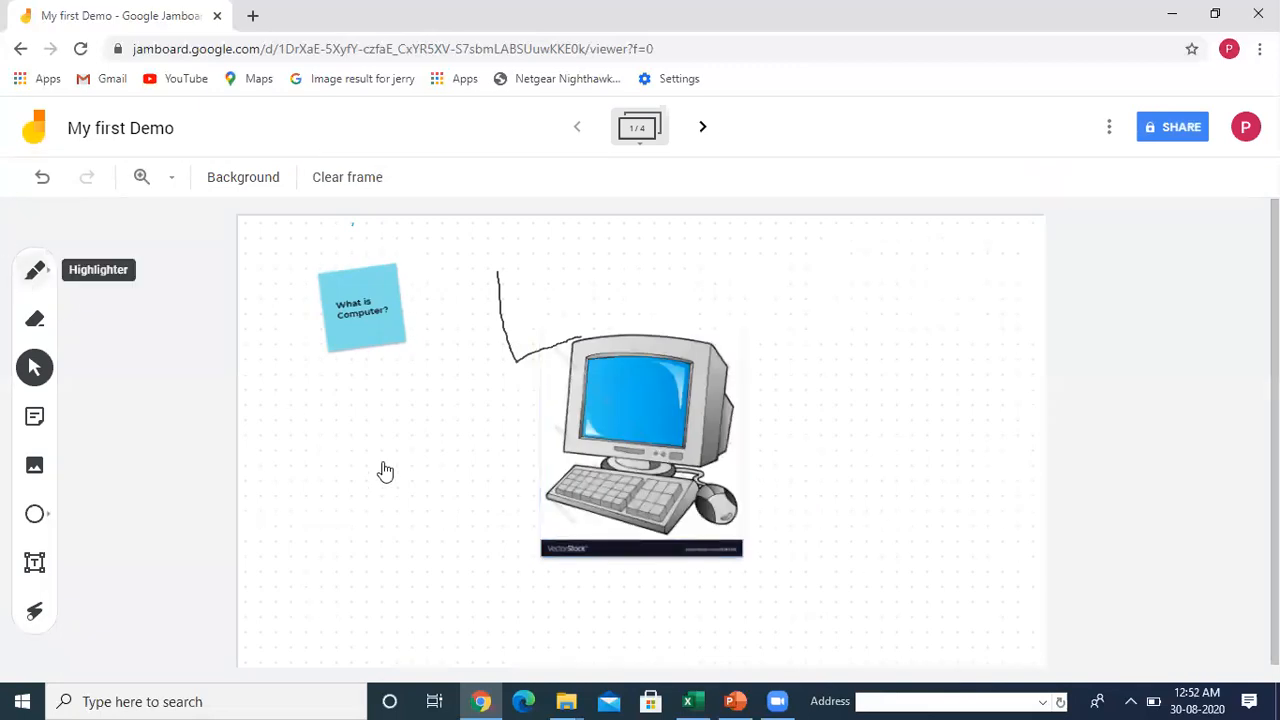
mouse_move(529, 589)
left_mouse_down()
mouse_move(786, 583)
mouse_move(730, 370)
mouse_move(602, 316)
mouse_move(511, 377)
mouse_move(511, 543)
mouse_move(569, 611)
mouse_move(618, 604)
mouse_move(763, 423)
mouse_move(620, 297)
mouse_move(511, 317)
mouse_move(507, 537)
left_mouse_up()
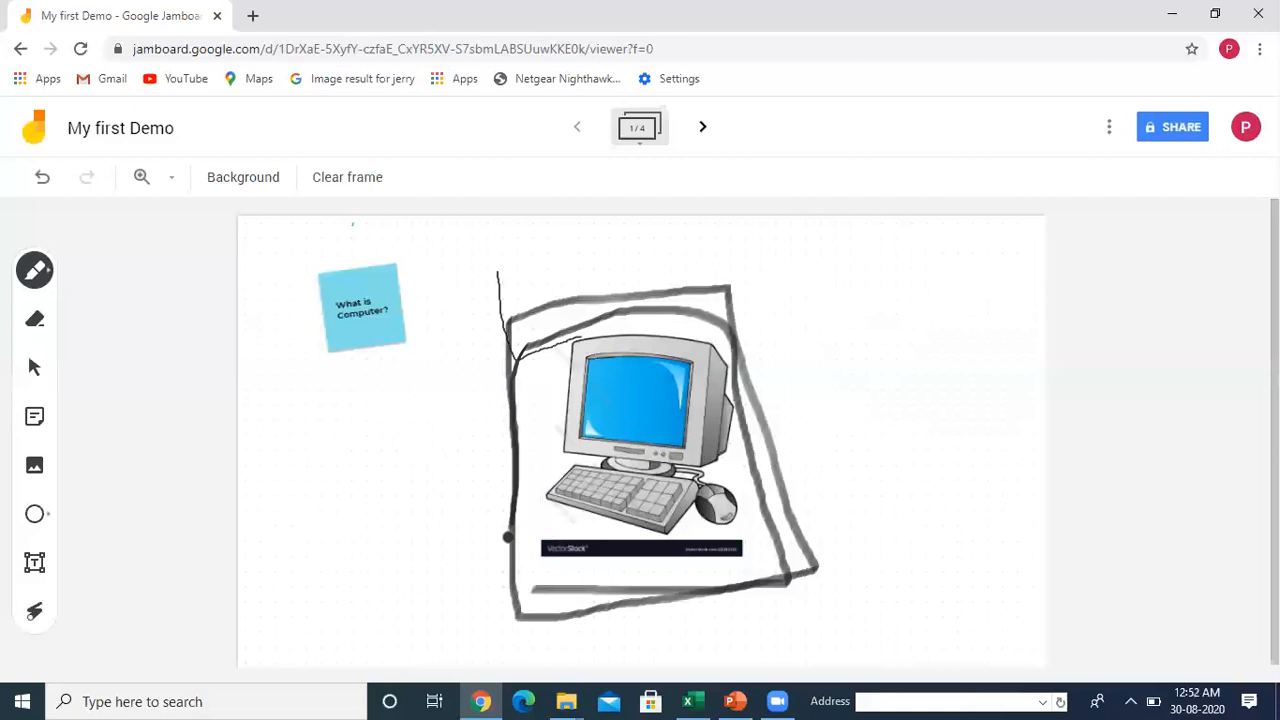
left_click(47, 518)
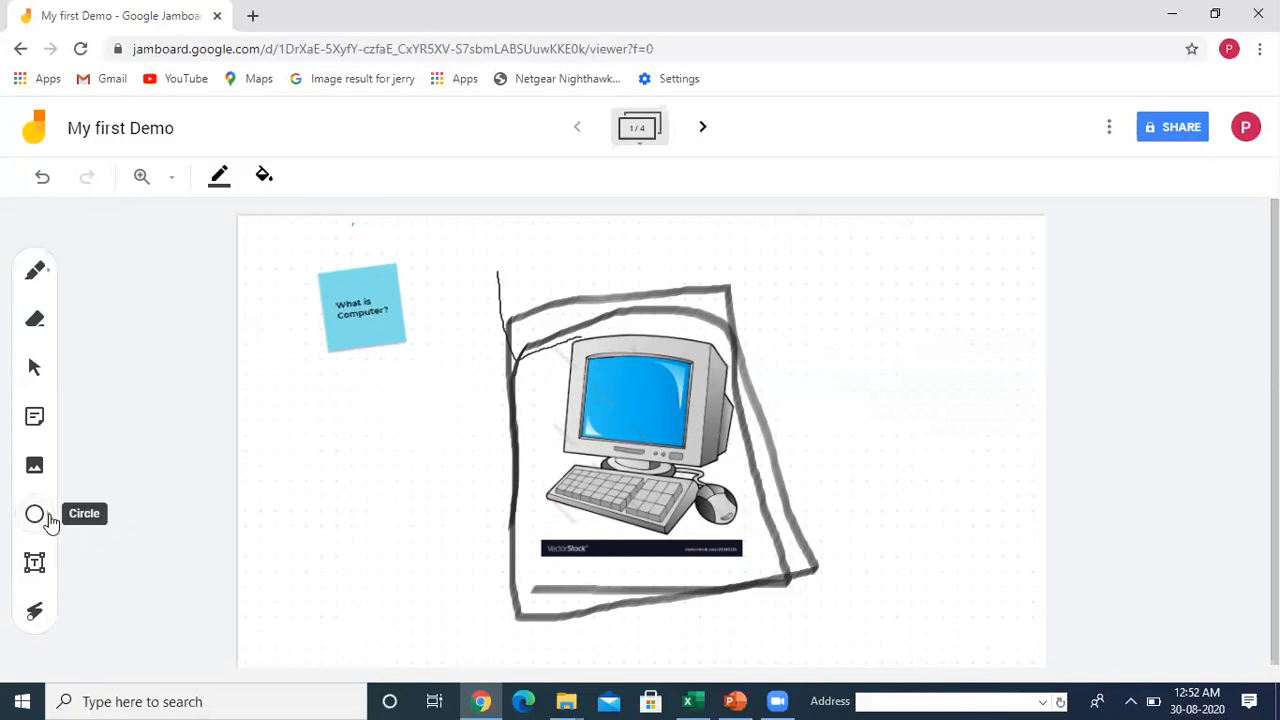
left_click(50, 524)
left_click(128, 523)
left_click_drag(805, 306, 977, 480)
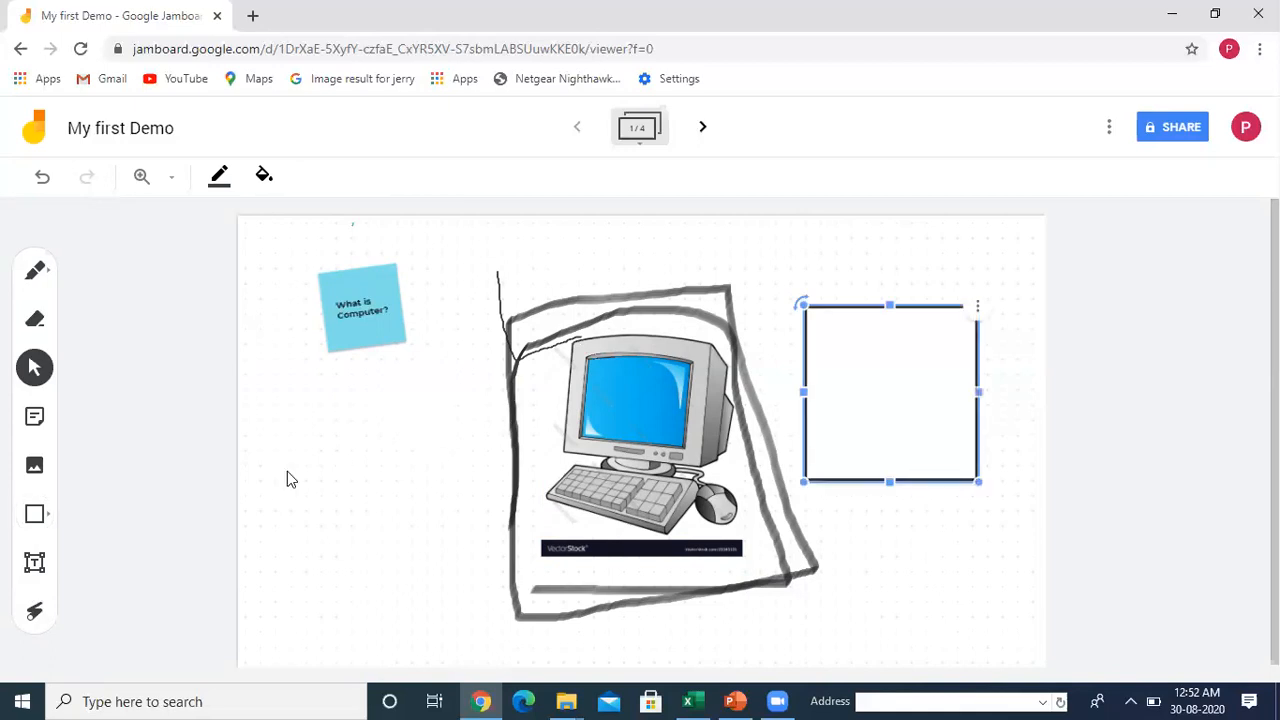
left_click(880, 540)
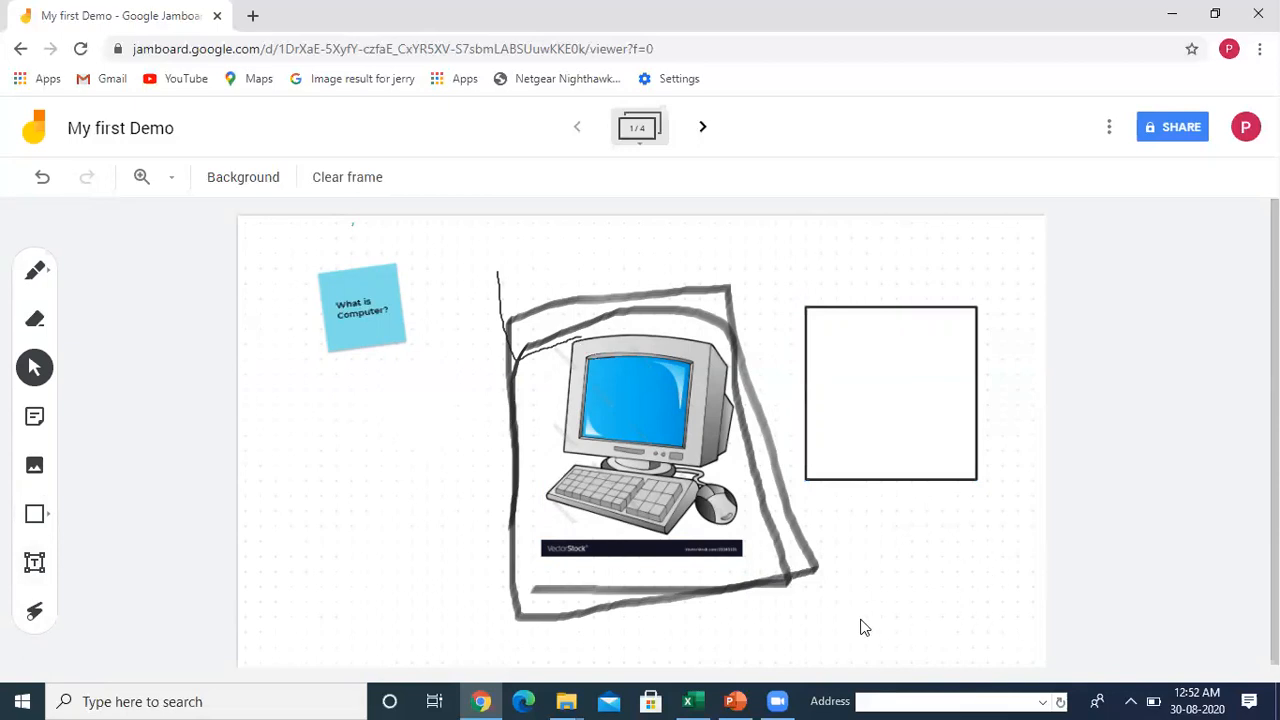
- Use the Laser tool to point out the square with several temporary strokes around and across it
left_click(36, 614)
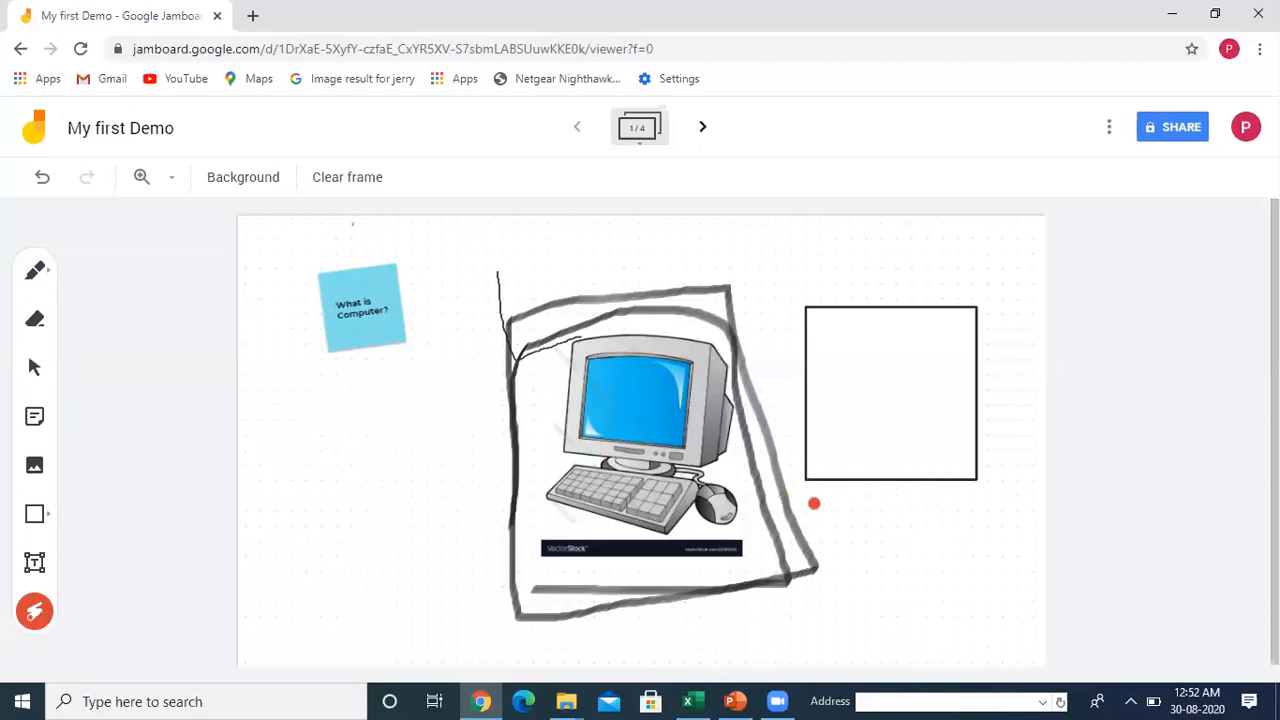
left_click_drag(819, 503, 868, 503)
mouse_move(871, 506)
left_mouse_down()
mouse_move(1014, 423)
mouse_move(964, 307)
left_mouse_up()
mouse_move(840, 289)
left_mouse_down()
mouse_move(764, 412)
mouse_move(874, 549)
mouse_move(964, 530)
left_mouse_up()
mouse_move(837, 260)
left_mouse_down()
mouse_move(771, 346)
mouse_move(800, 480)
mouse_move(830, 505)
left_mouse_up()
mouse_move(921, 537)
left_mouse_down()
mouse_move(1034, 500)
mouse_move(1011, 324)
mouse_move(727, 377)
mouse_move(820, 515)
mouse_move(969, 254)
mouse_move(694, 365)
mouse_move(866, 531)
mouse_move(922, 460)
left_mouse_up()
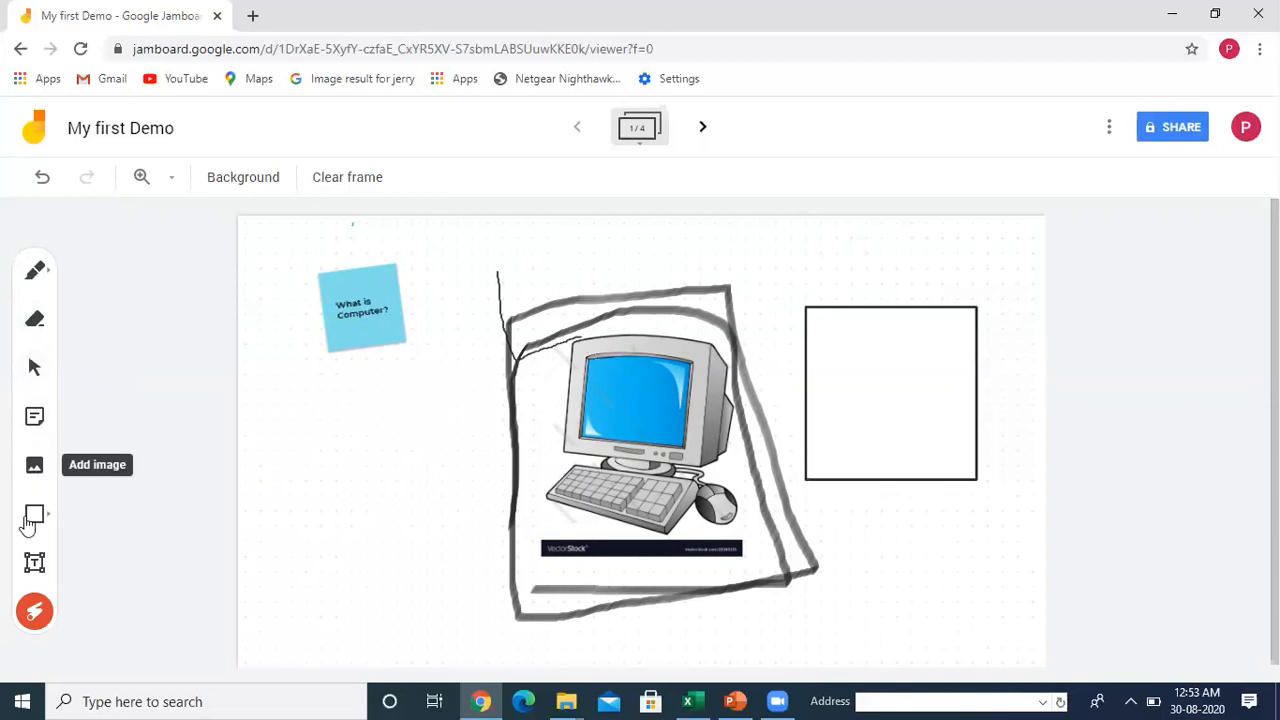
left_click(35, 630)
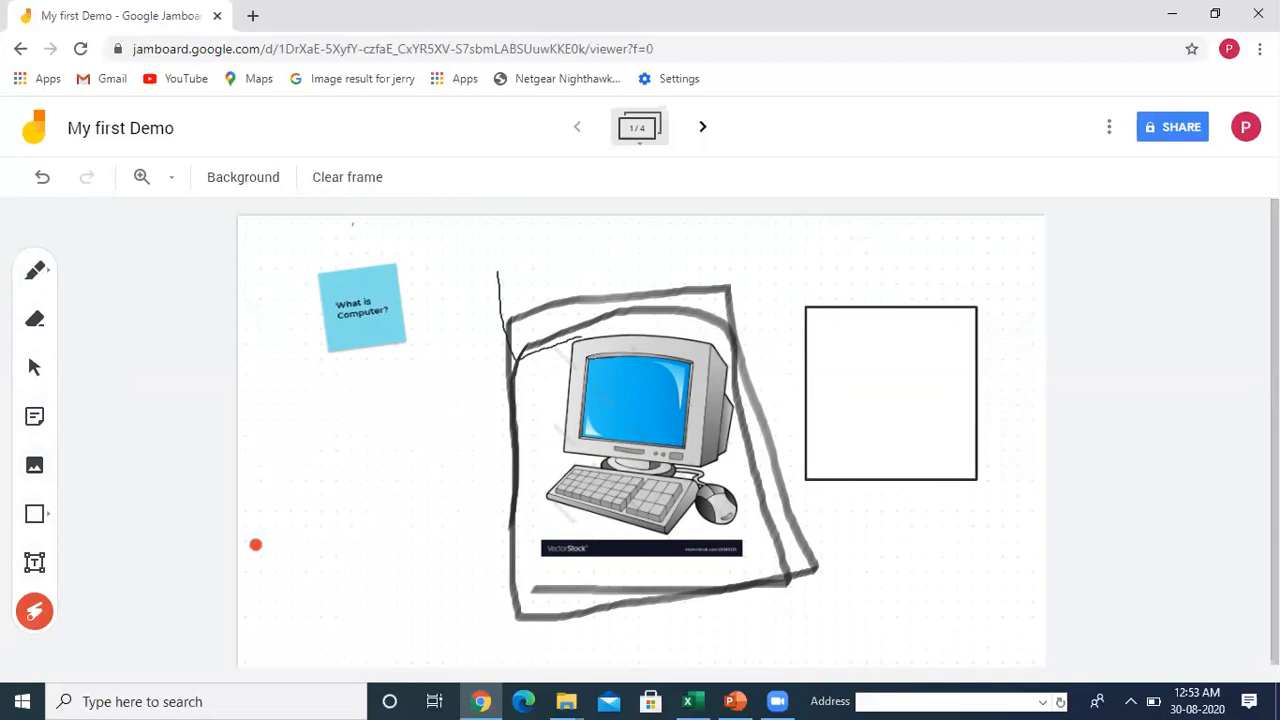
- Copy the jam's sharing link and close the share settings
left_click(1168, 134)
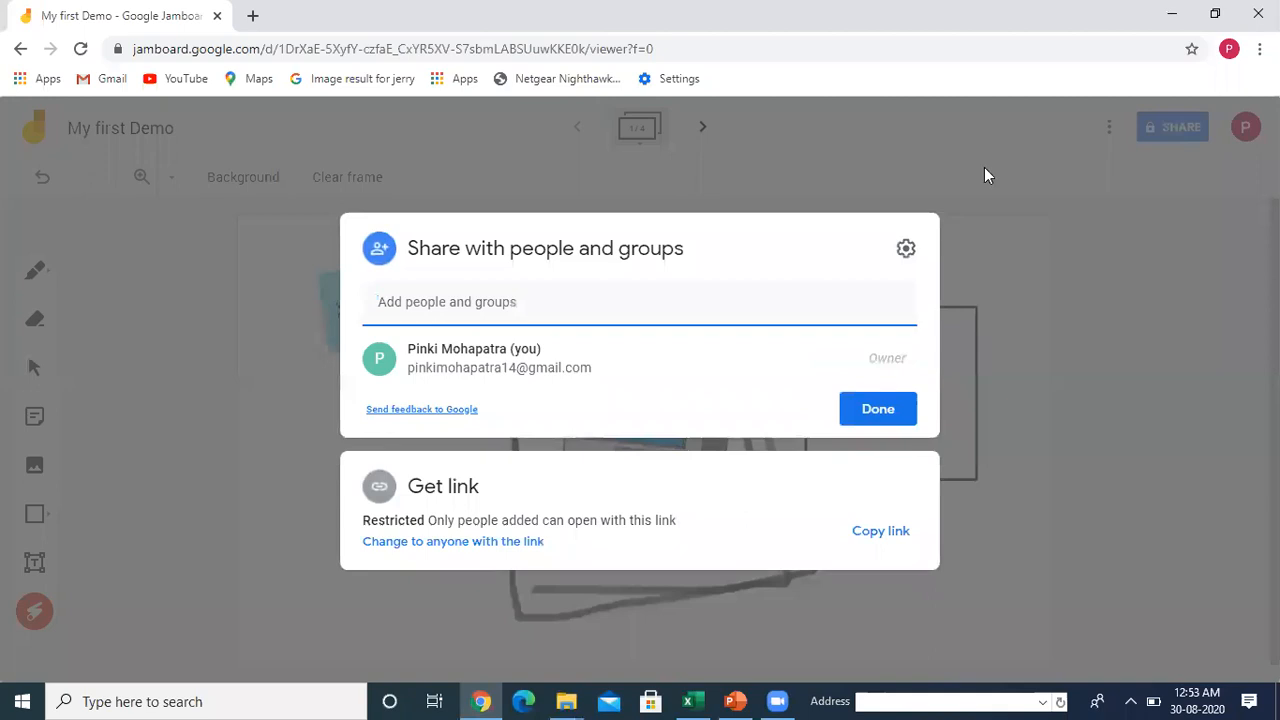
left_click(373, 493)
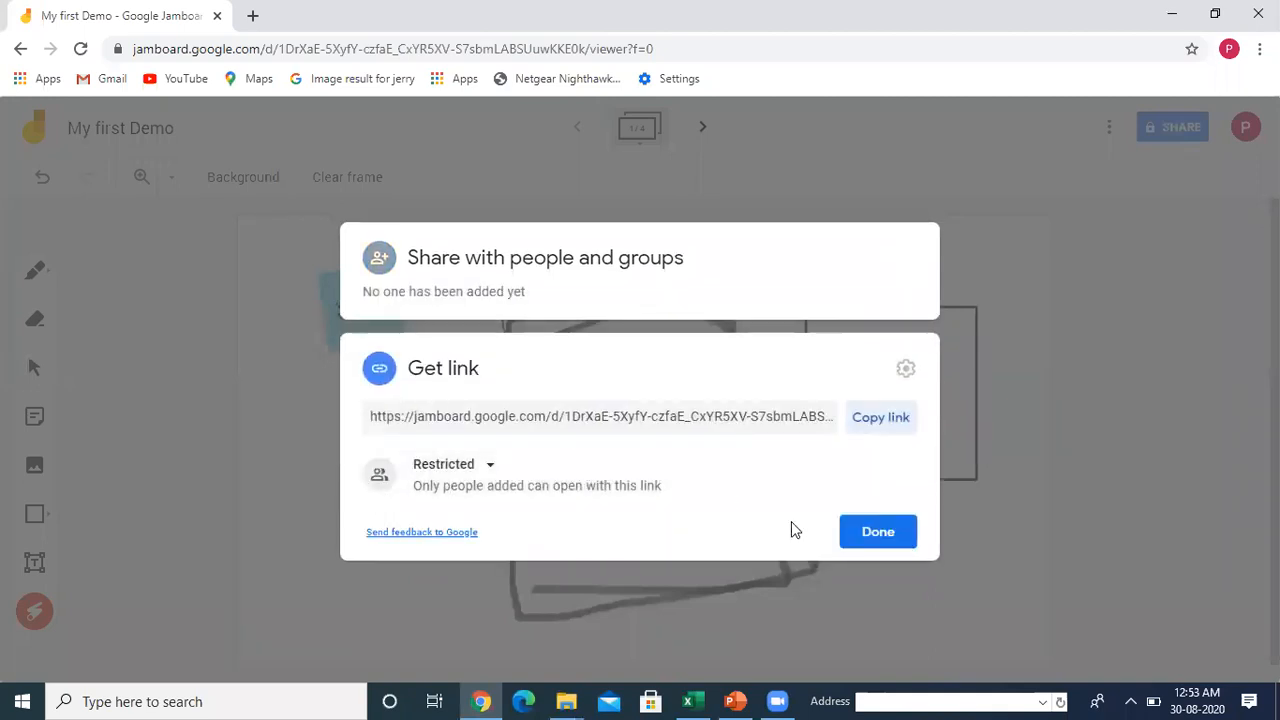
left_click(887, 429)
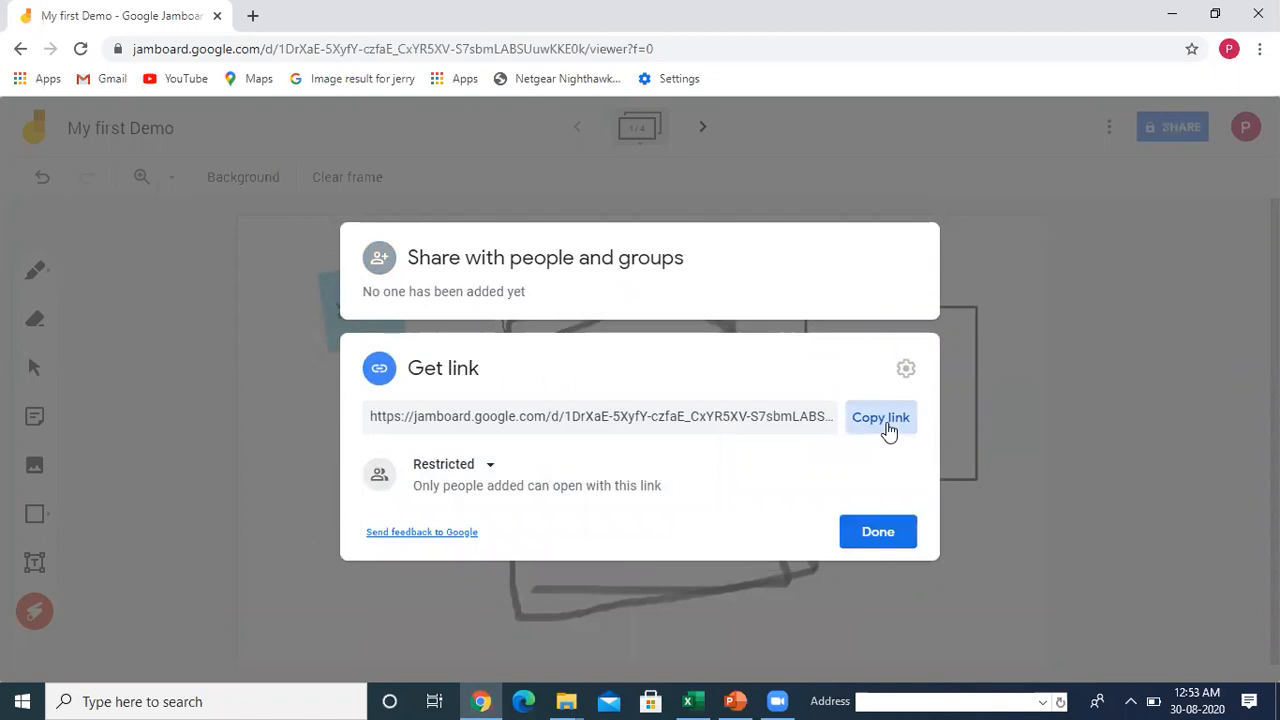
left_click(877, 540)
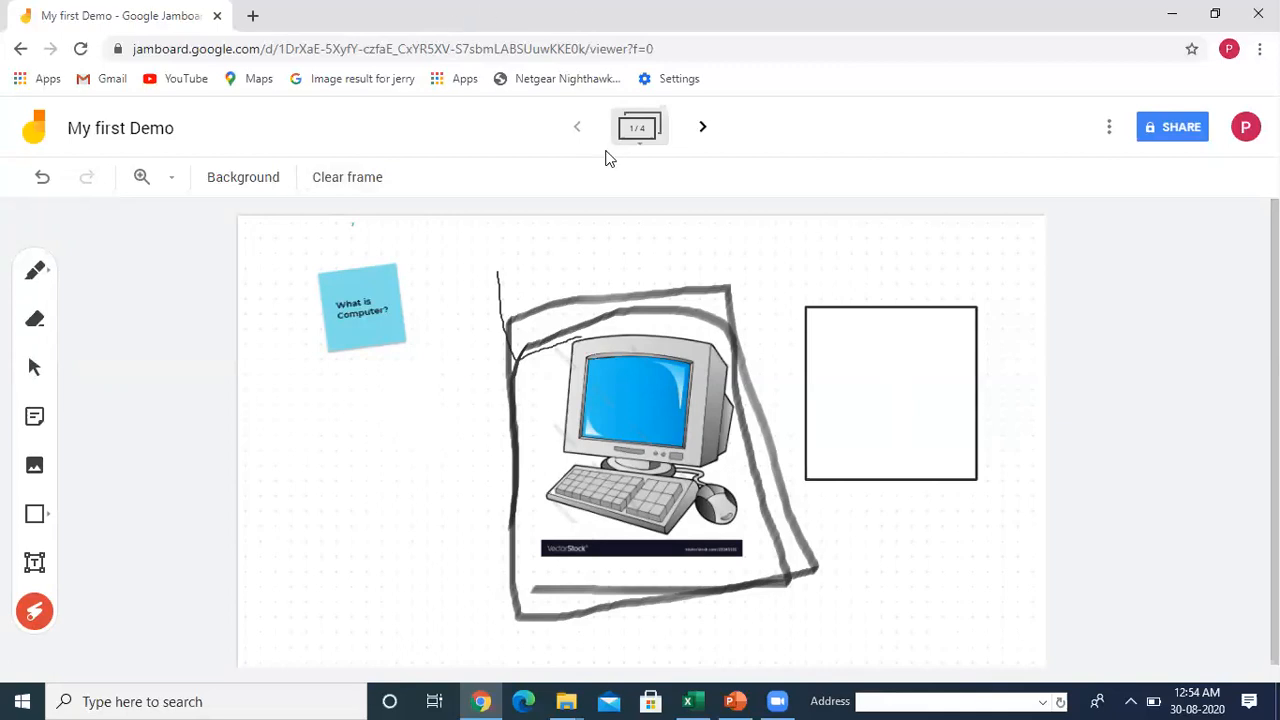
- Go to the third frame and download the whole jam as a PDF
left_click(704, 135)
left_click(704, 135)
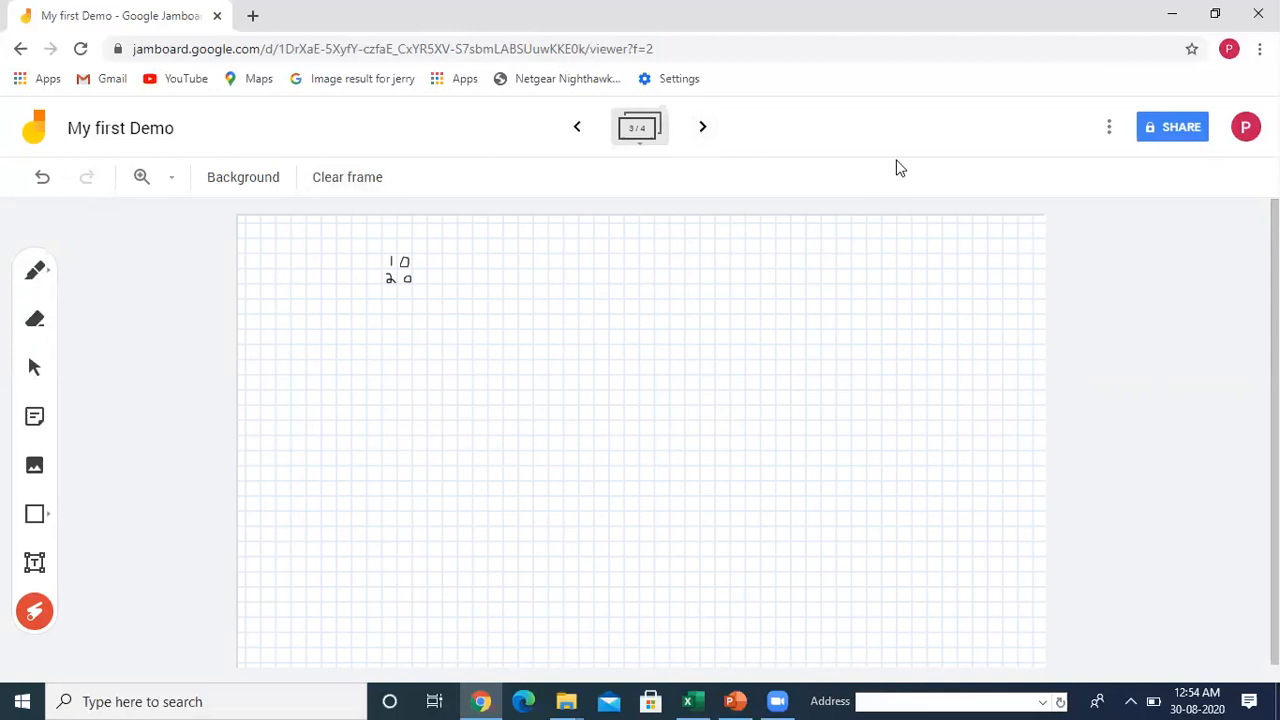
left_click(1110, 140)
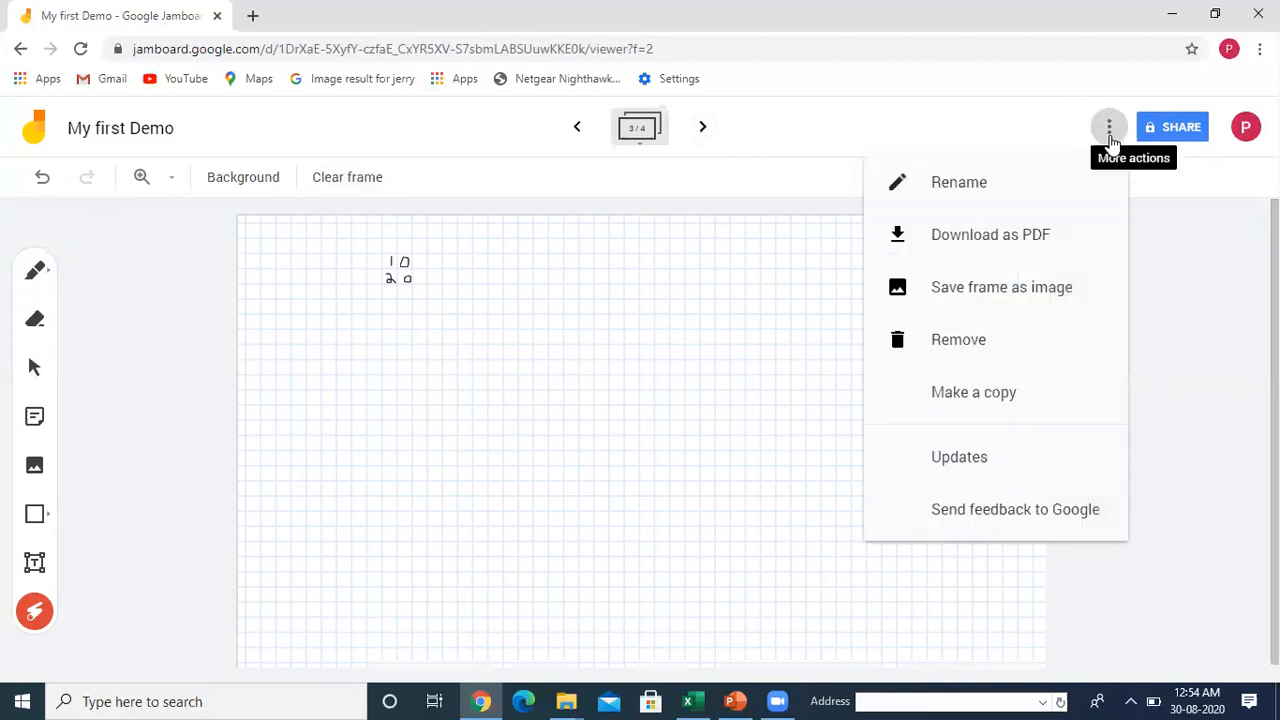
left_click(1035, 240)
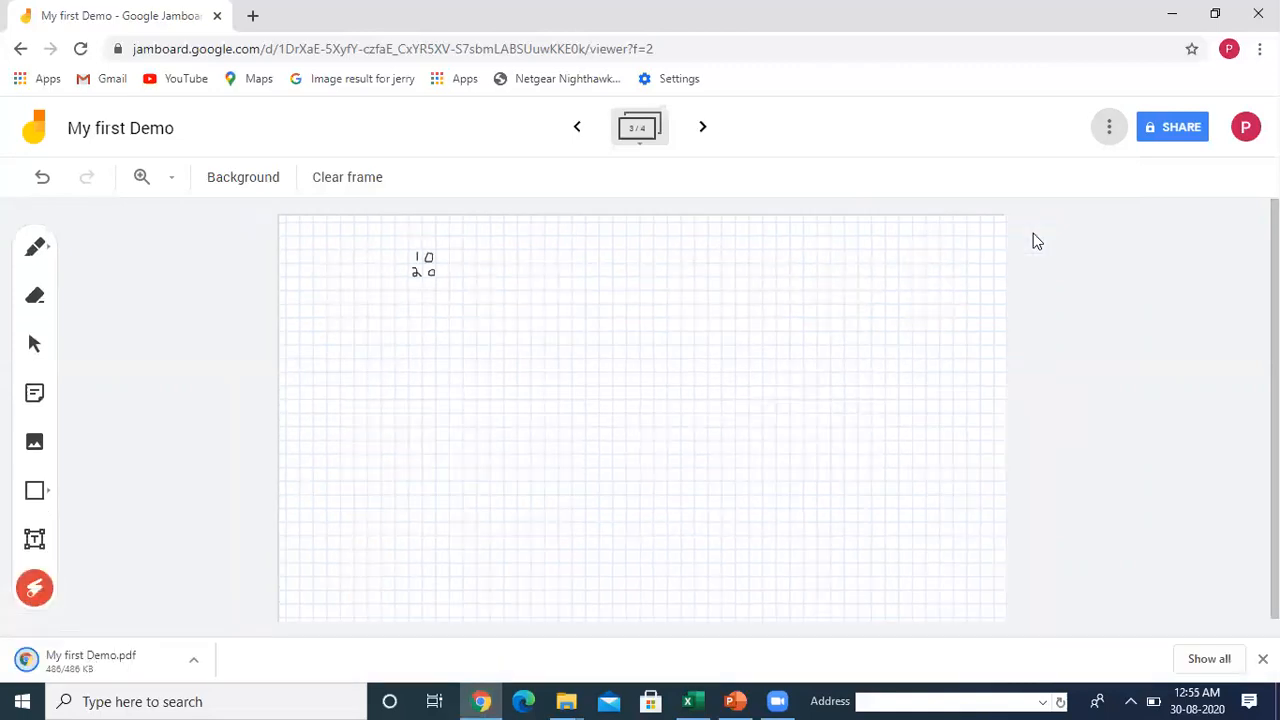
- Open the downloaded My first Demo.pdf and look through all of its pages to the last one
left_click(104, 672)
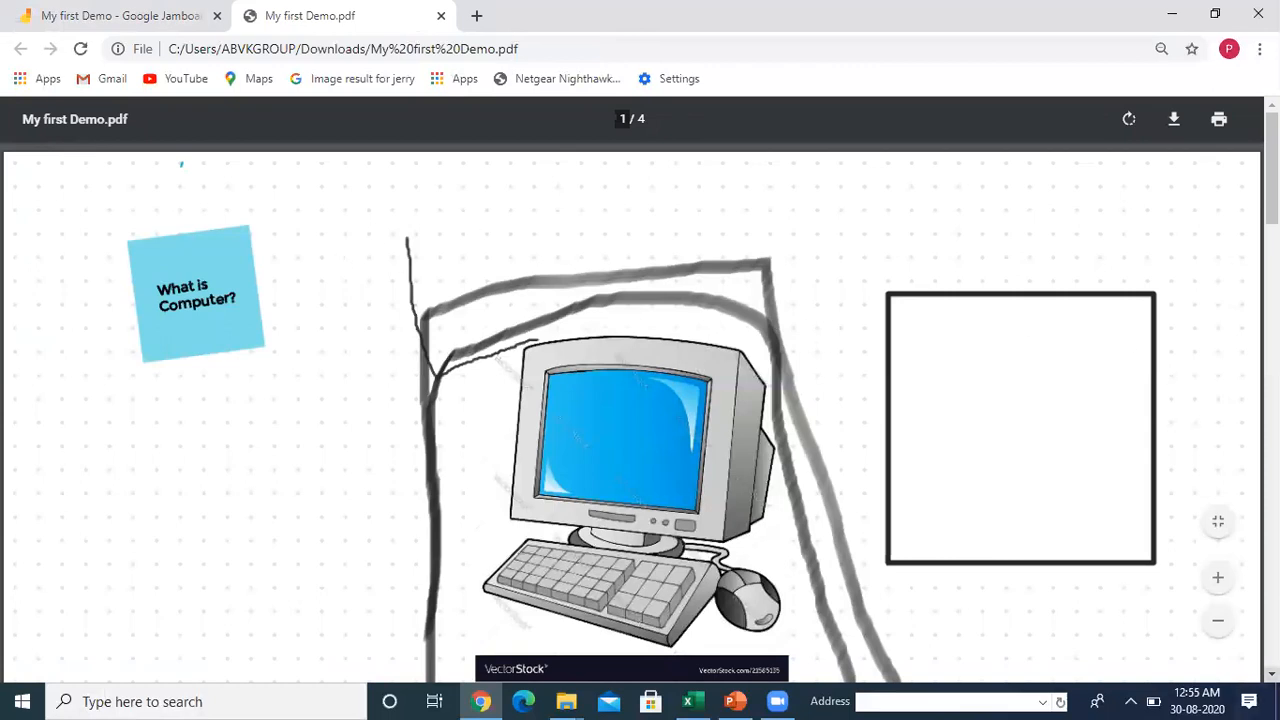
scroll(1270, 672, "down", 2)
scroll(632, 400, "down", 6)
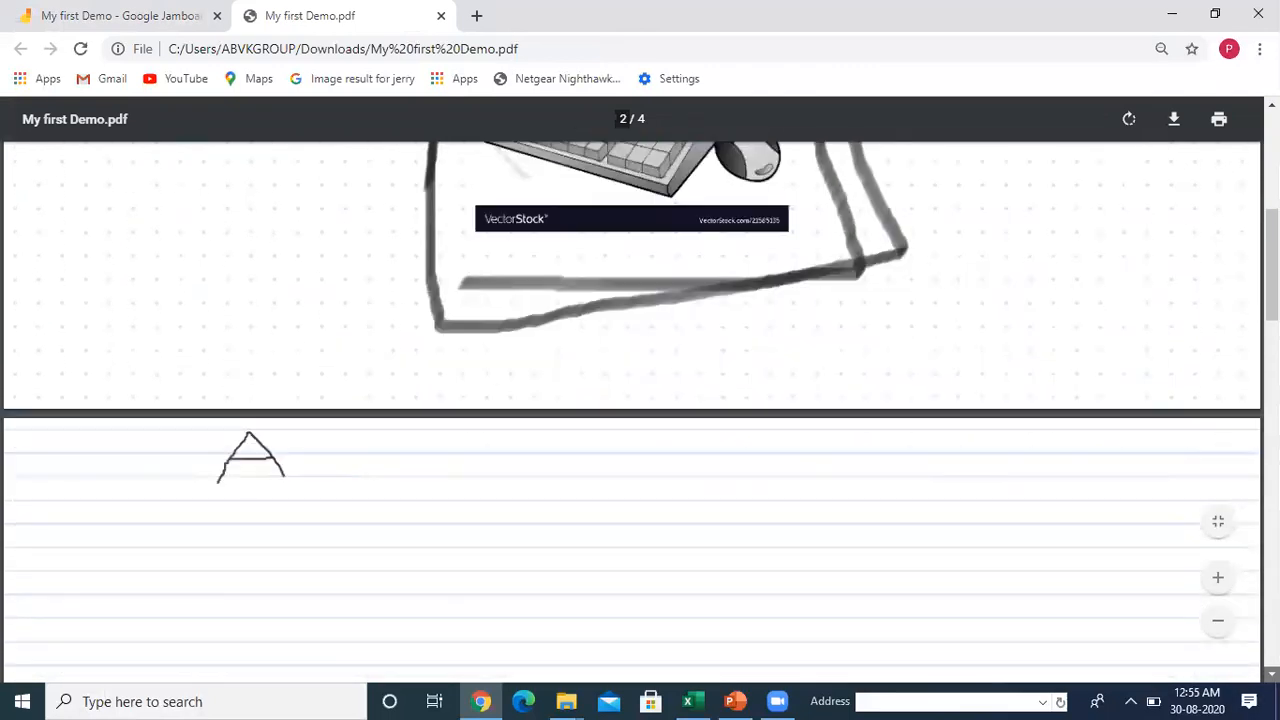
scroll(632, 400, "down", 7)
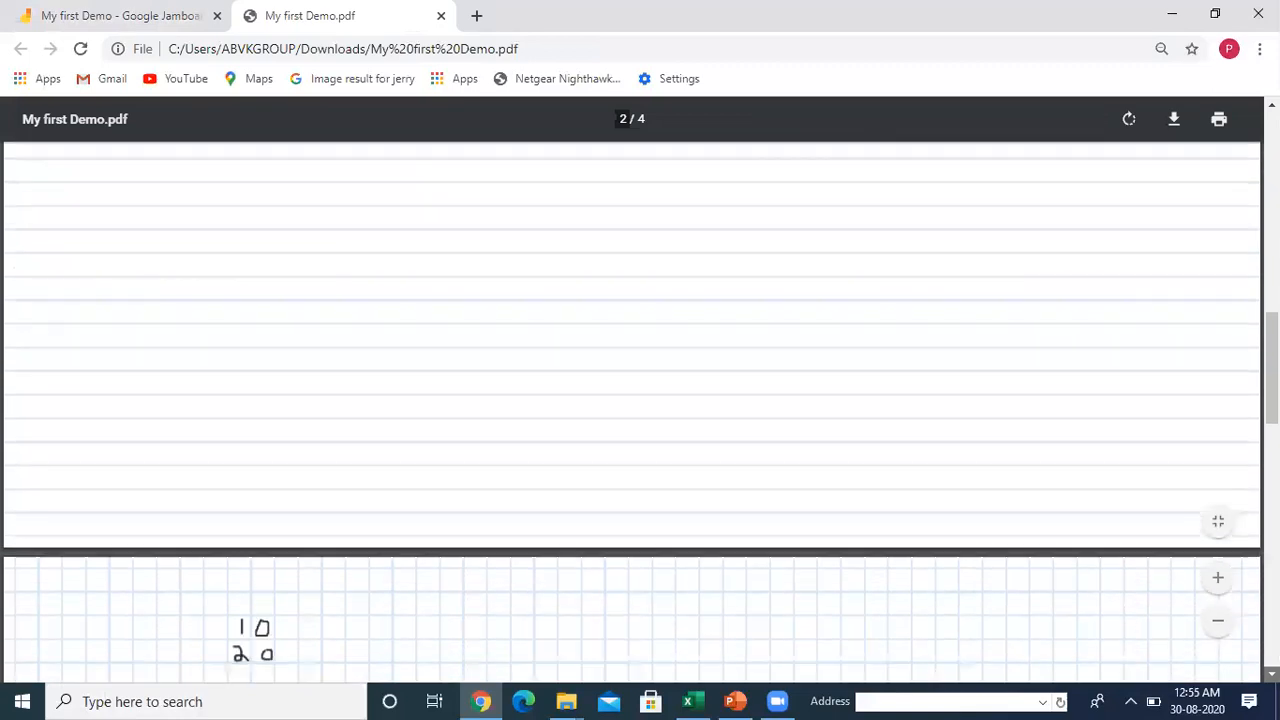
scroll(632, 400, "down", 6)
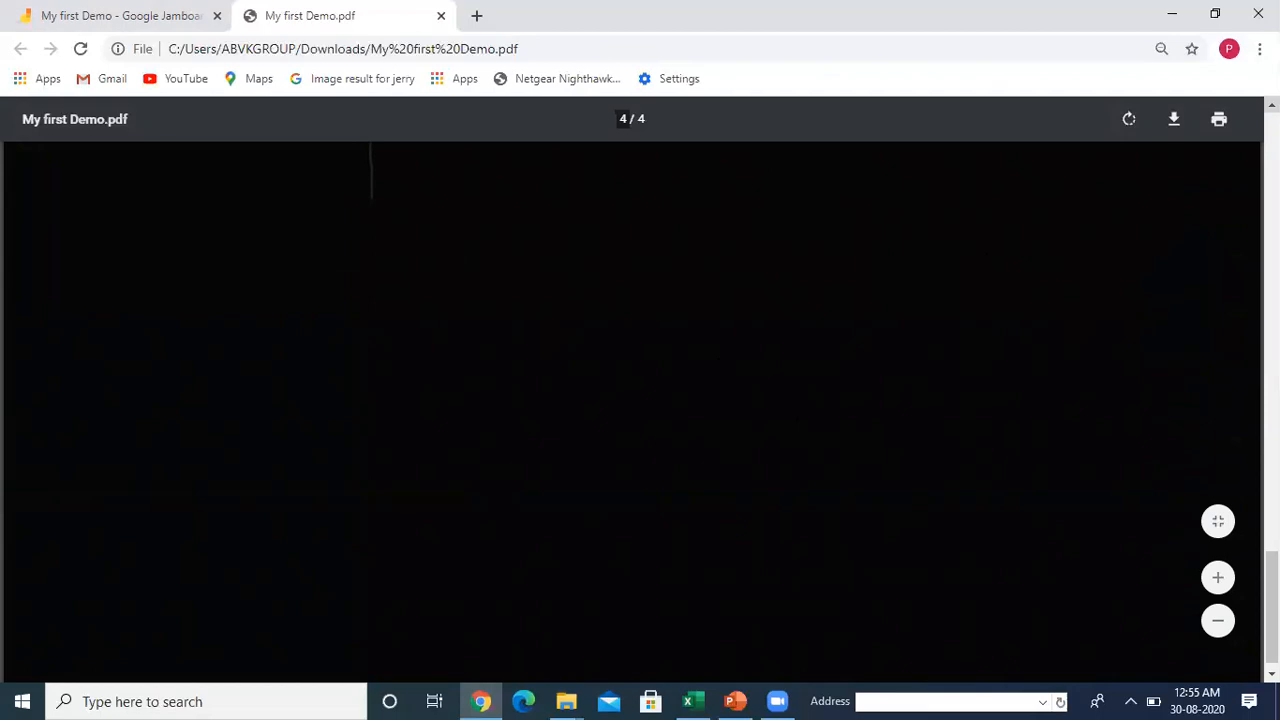
- Return to the jam and save the third frame as an image
left_click(113, 22)
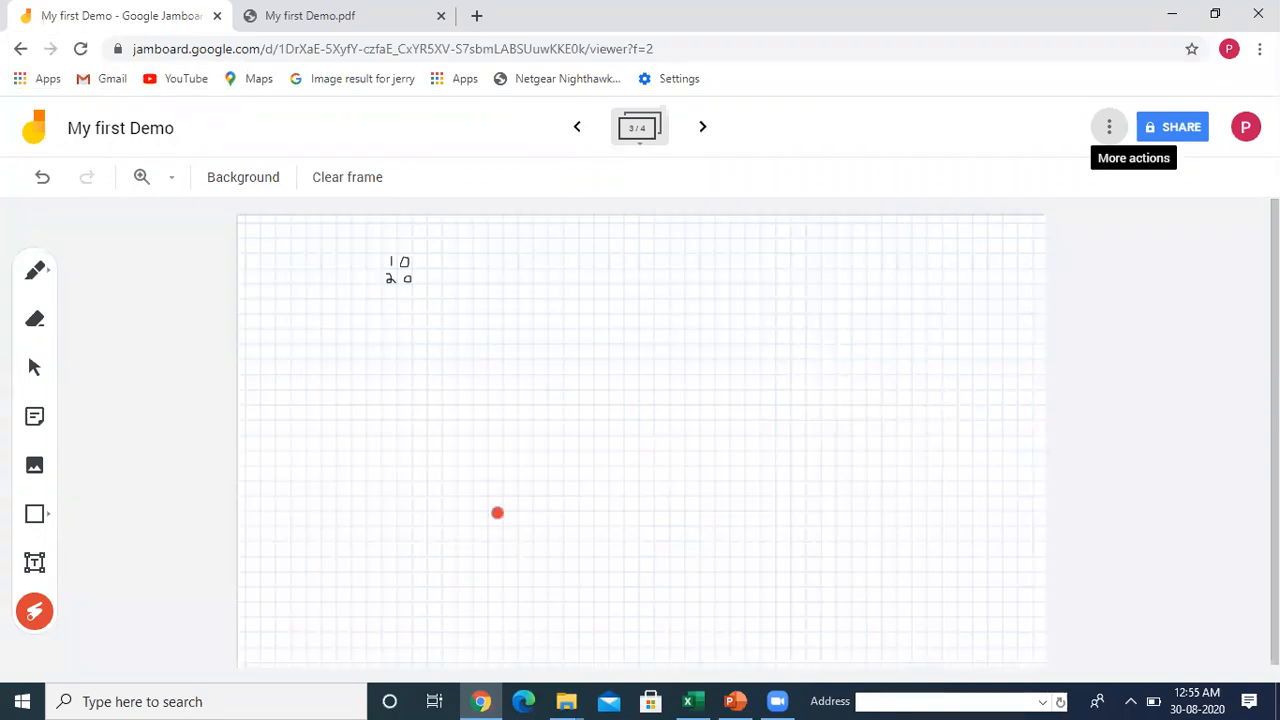
left_click(1108, 130)
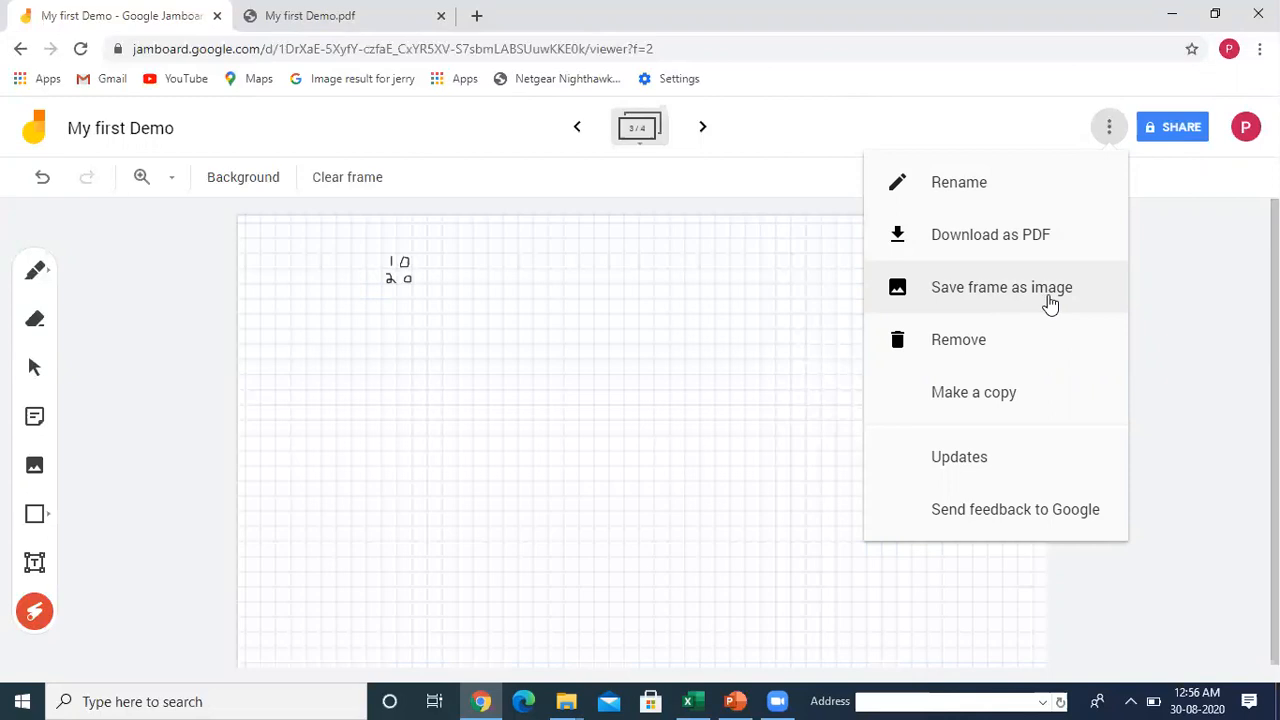
left_click(961, 299)
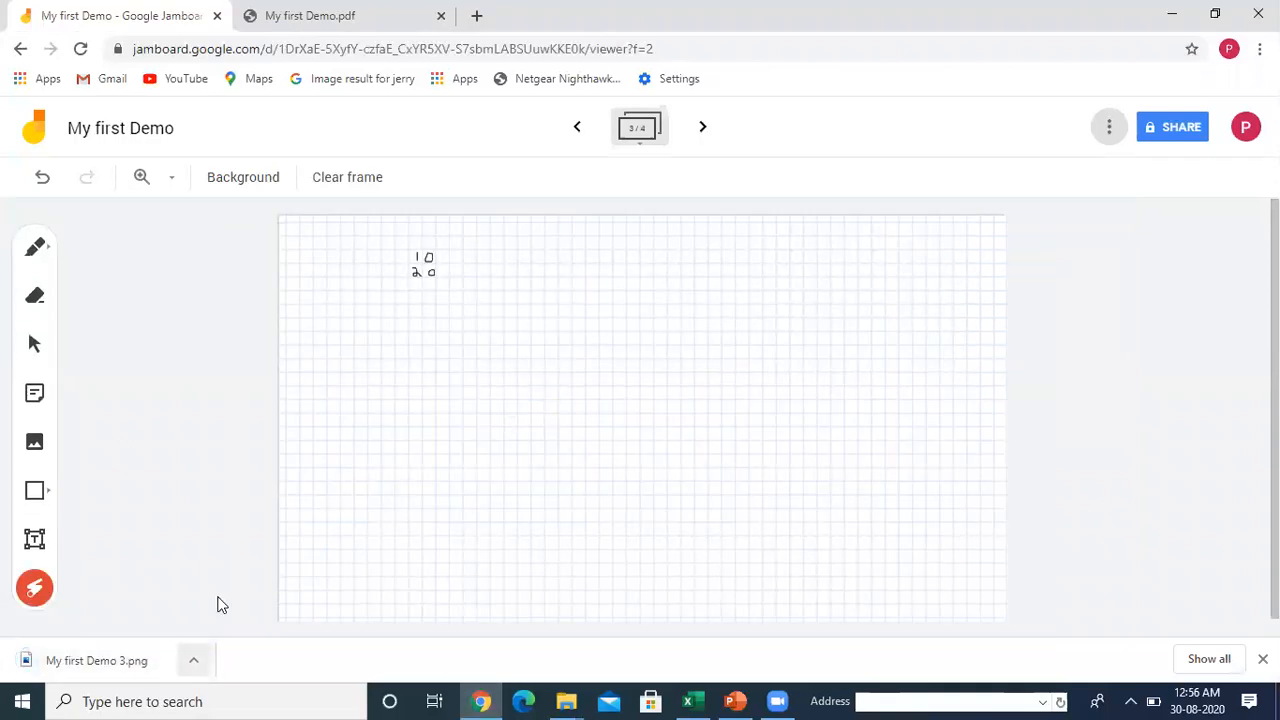
- Open the downloaded My first Demo 3.png to view the saved frame and close it again
left_click(193, 660)
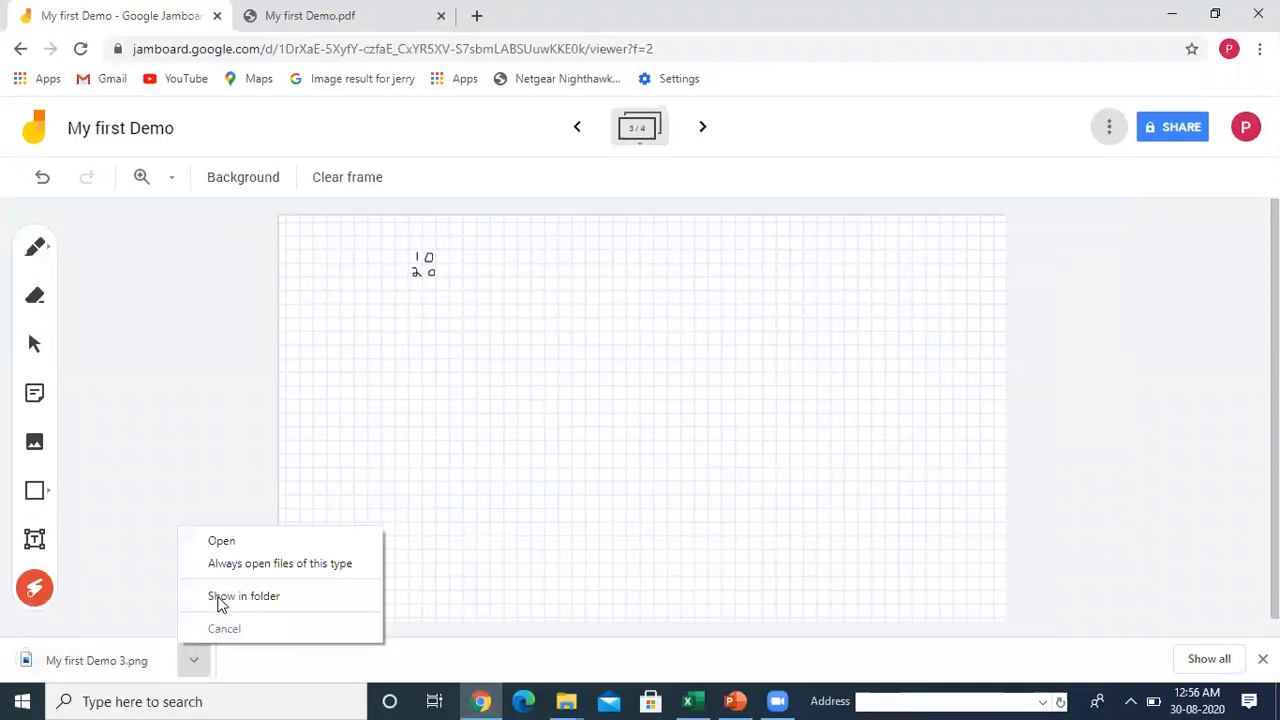
left_click(214, 544)
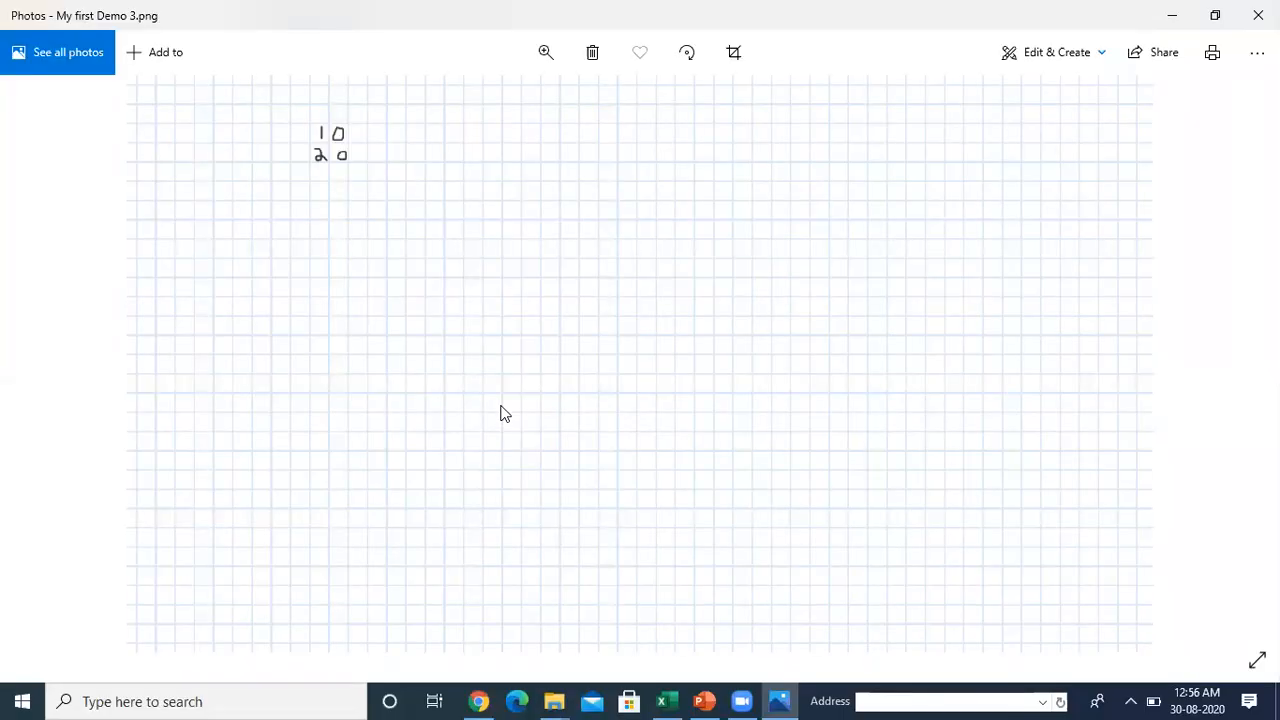
left_click(1258, 15)
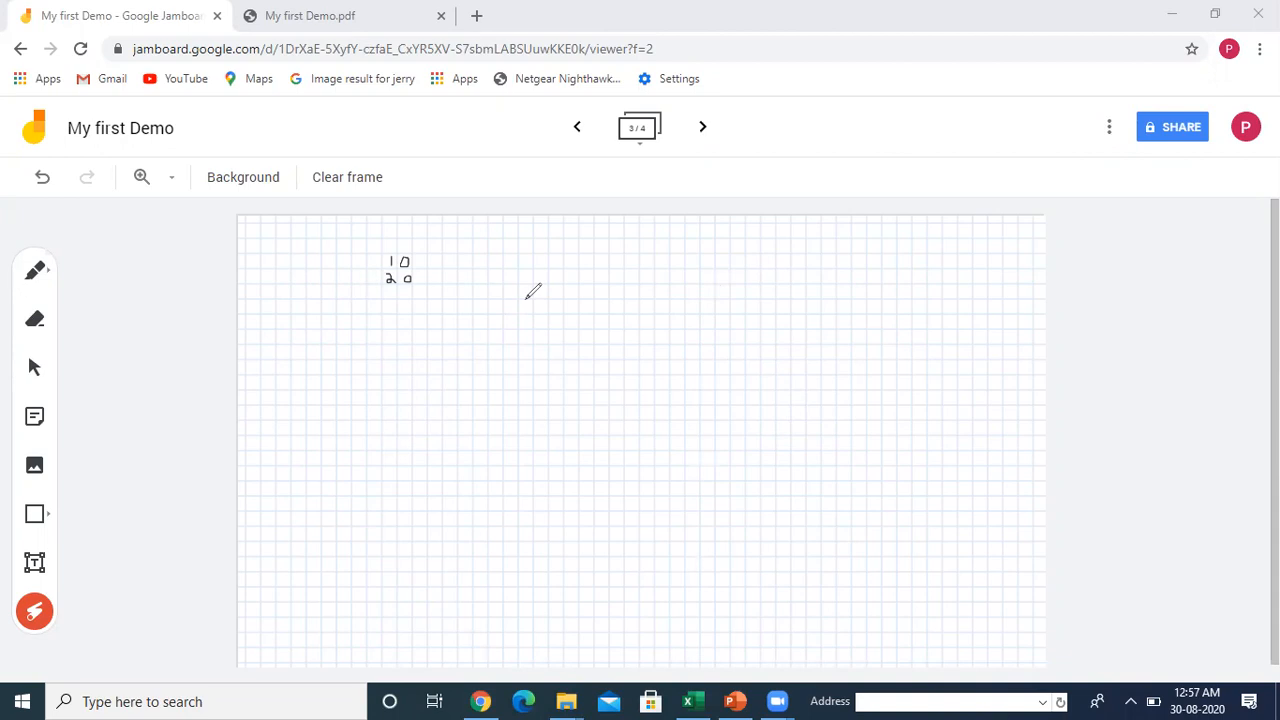
- Draw a large red letter A over the third frame with the screen annotation pen
mouse_move(540, 262)
left_mouse_down()
mouse_move(480, 372)
mouse_move(541, 263)
mouse_move(583, 366)
left_mouse_up()
left_click_drag(504, 324, 571, 326)
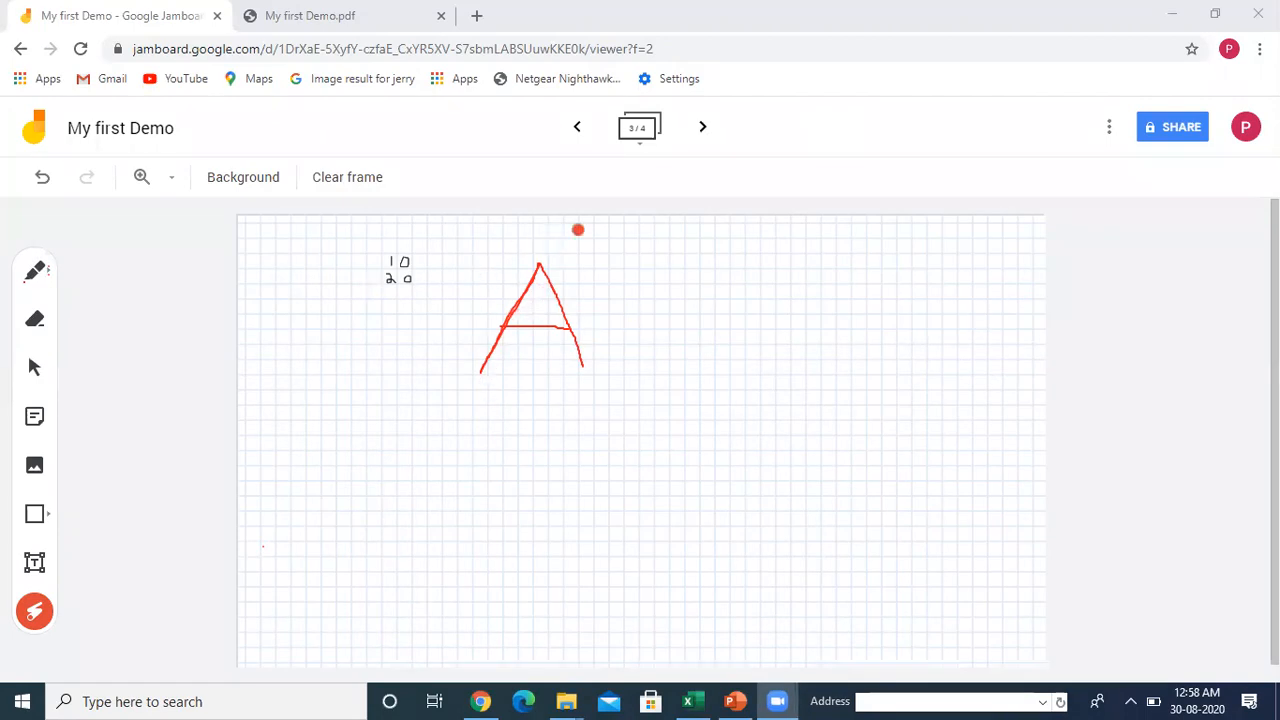
- Set the drawing tool to the black Pen and draw a large letter A beside the red one
left_click(38, 272)
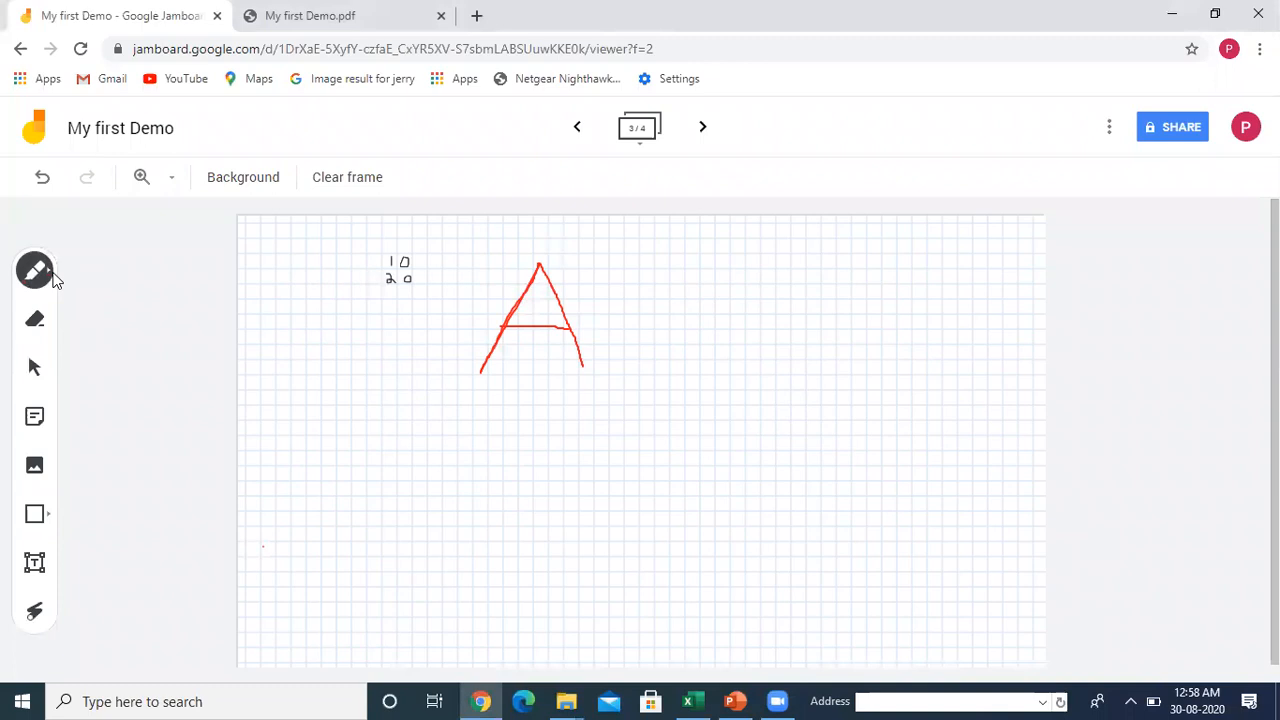
left_click(48, 276)
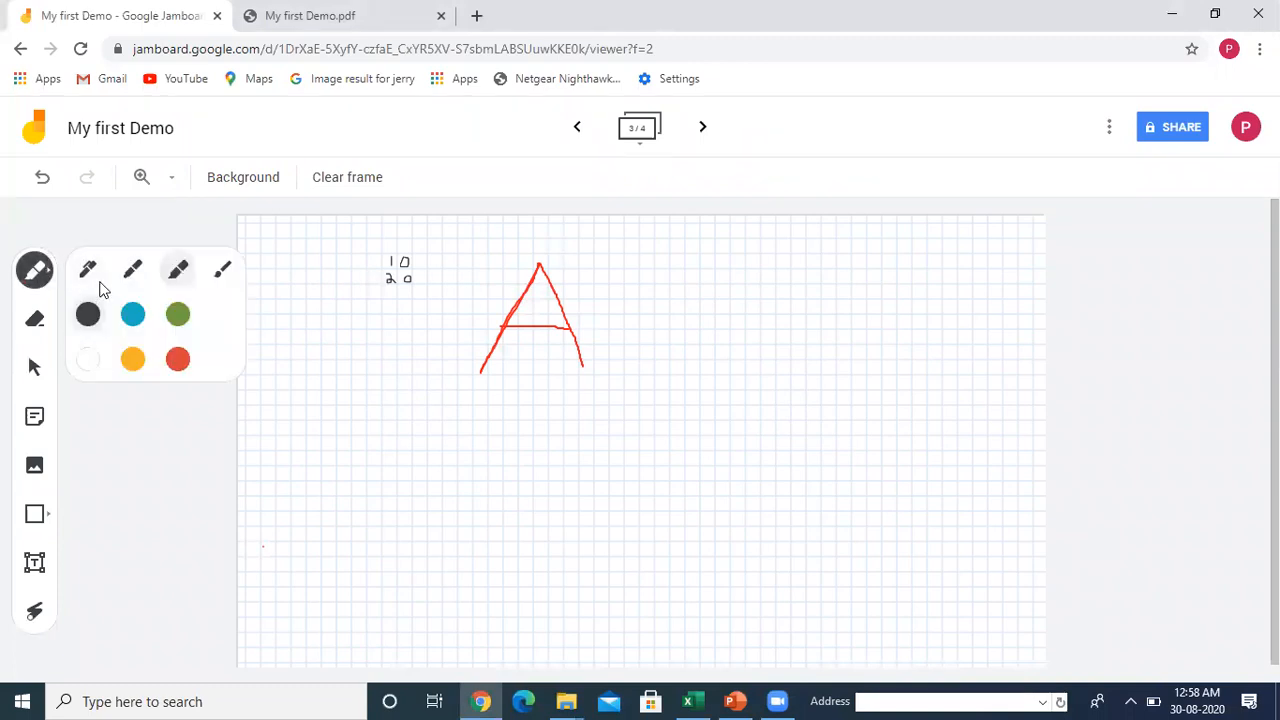
left_click(94, 281)
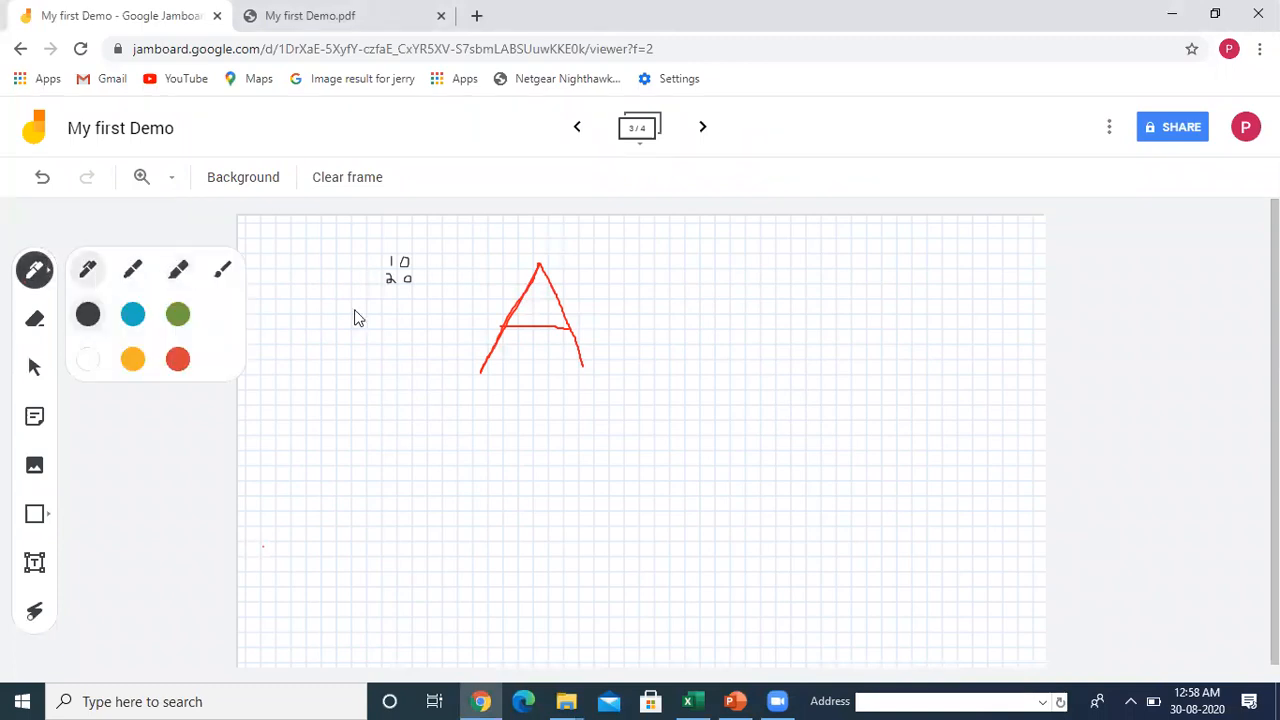
mouse_move(708, 269)
left_mouse_down()
mouse_move(677, 360)
mouse_move(717, 228)
mouse_move(780, 335)
left_mouse_up()
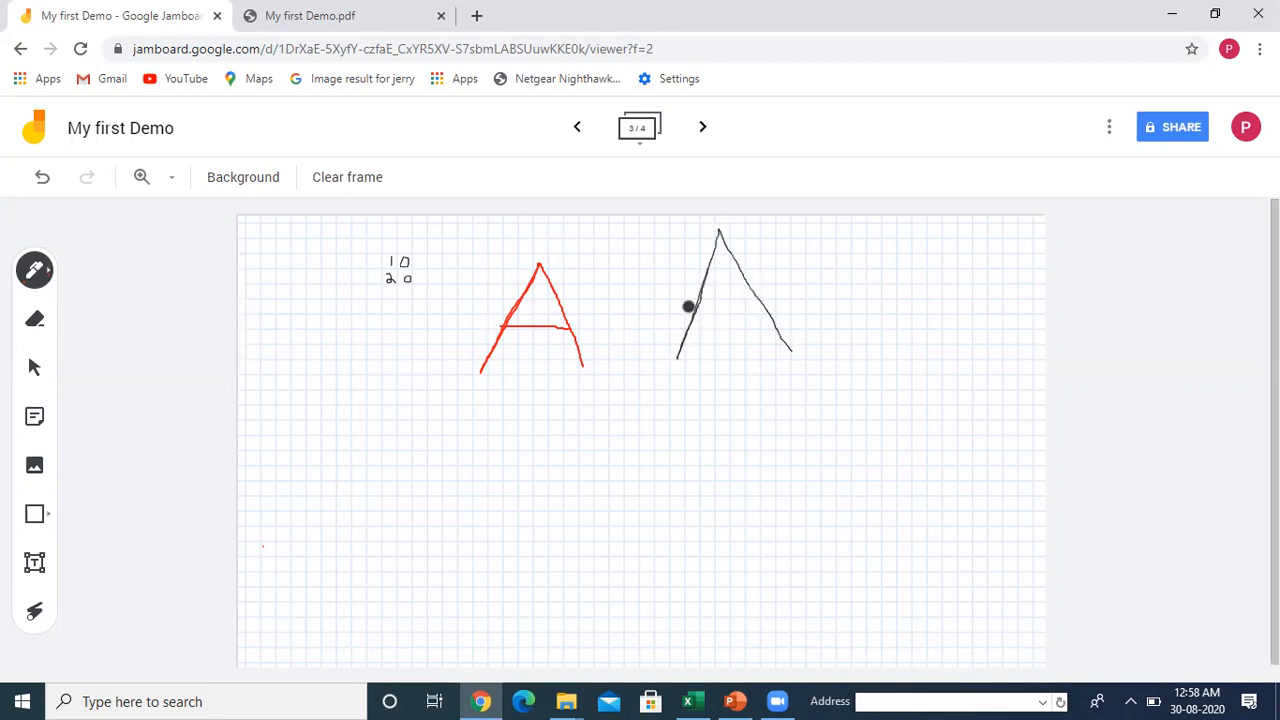
left_click_drag(697, 303, 771, 306)
- Go back to the second frame and erase the red annotated letter A
left_click(579, 129)
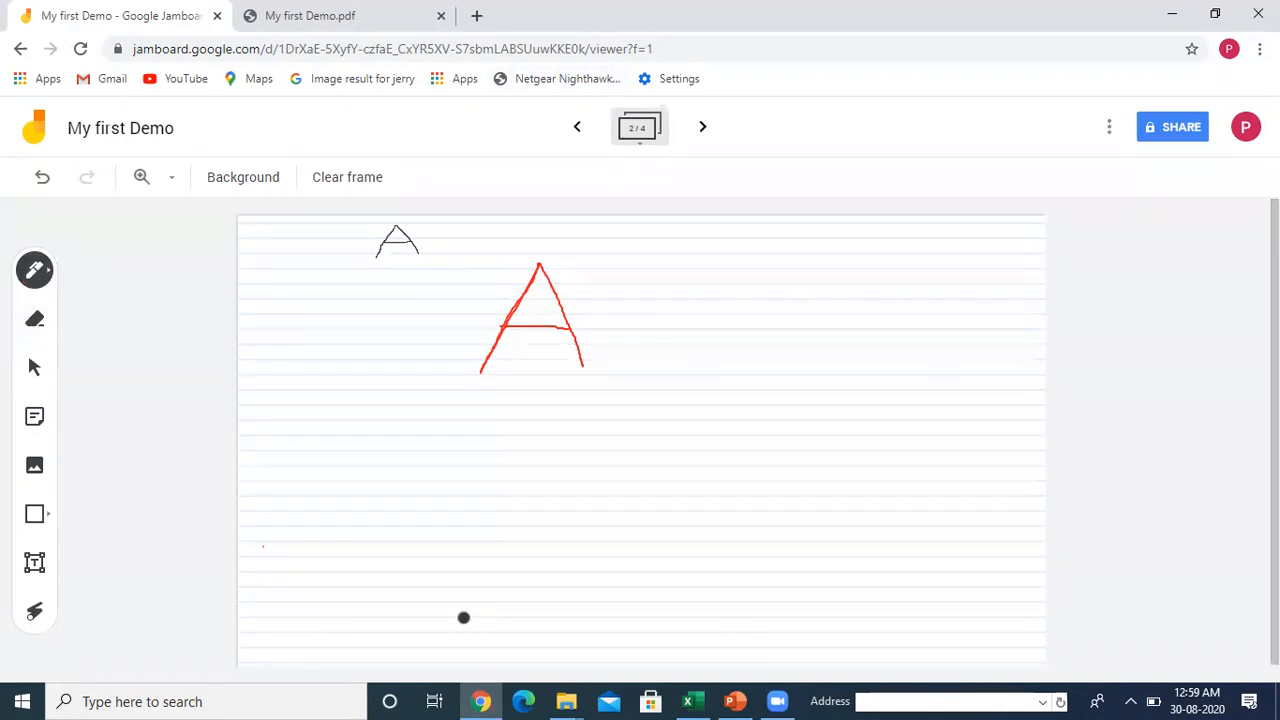
mouse_move(540, 257)
left_mouse_down()
mouse_move(500, 317)
mouse_move(625, 301)
left_mouse_up()
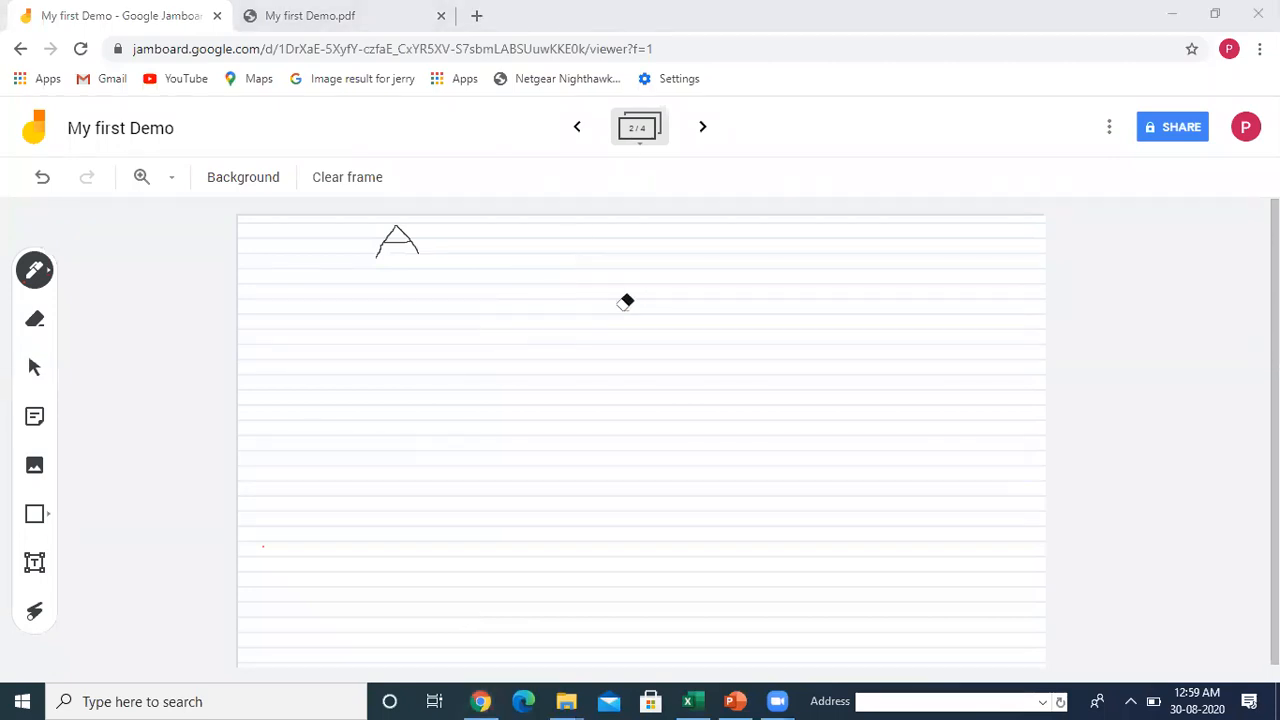